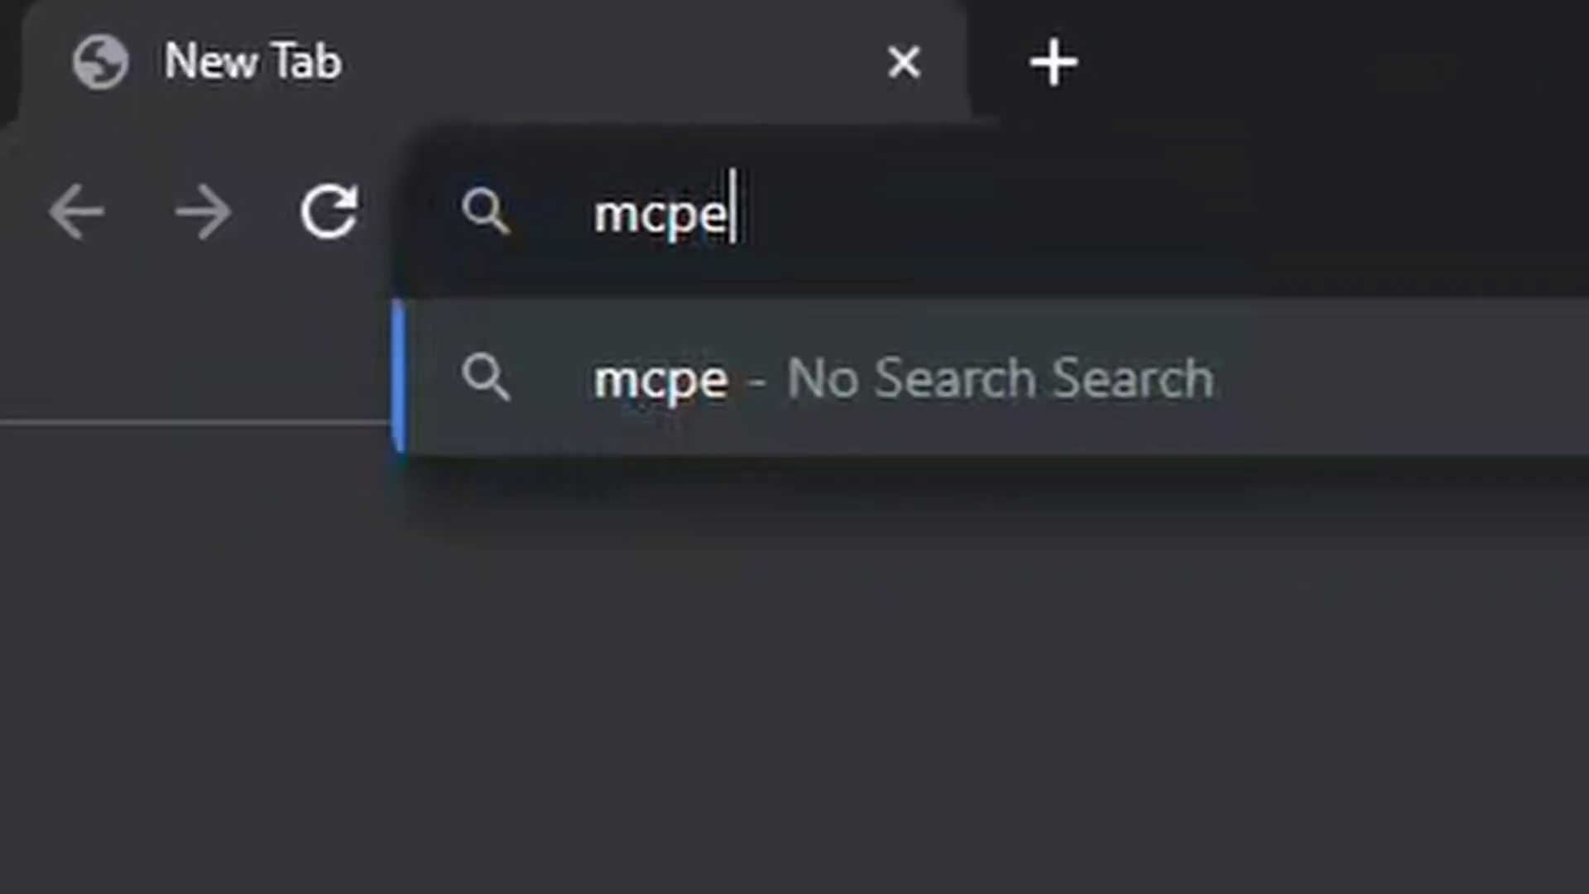
Enter mcpedl.com in Chrome's address bar to load the MCPEDL homepage
type("dl.com")
key("Return")
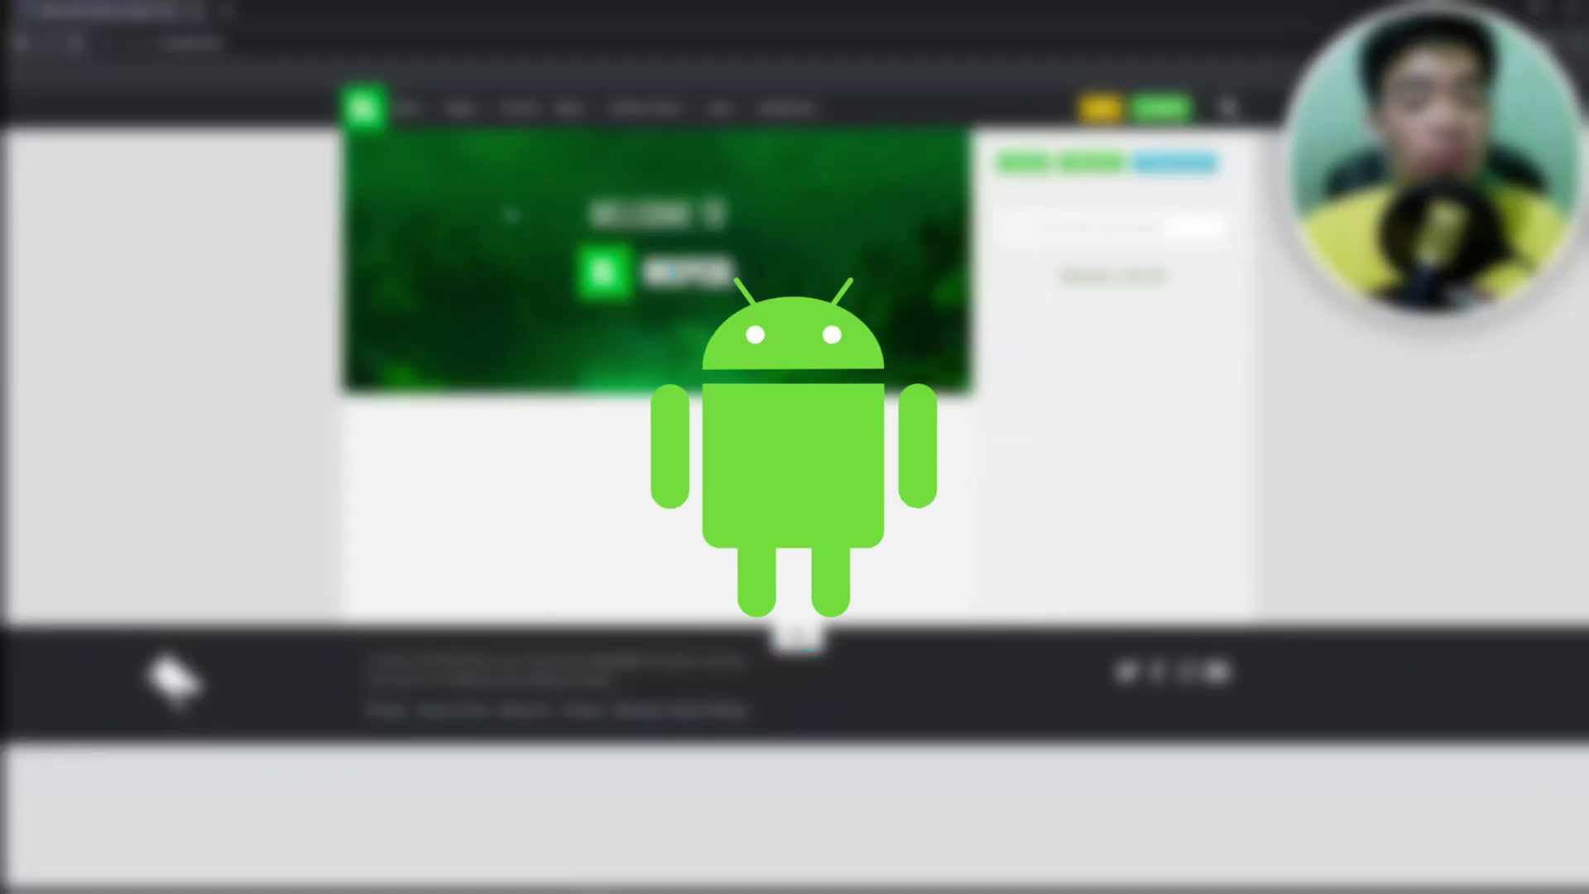
mouse_move(431, 139)
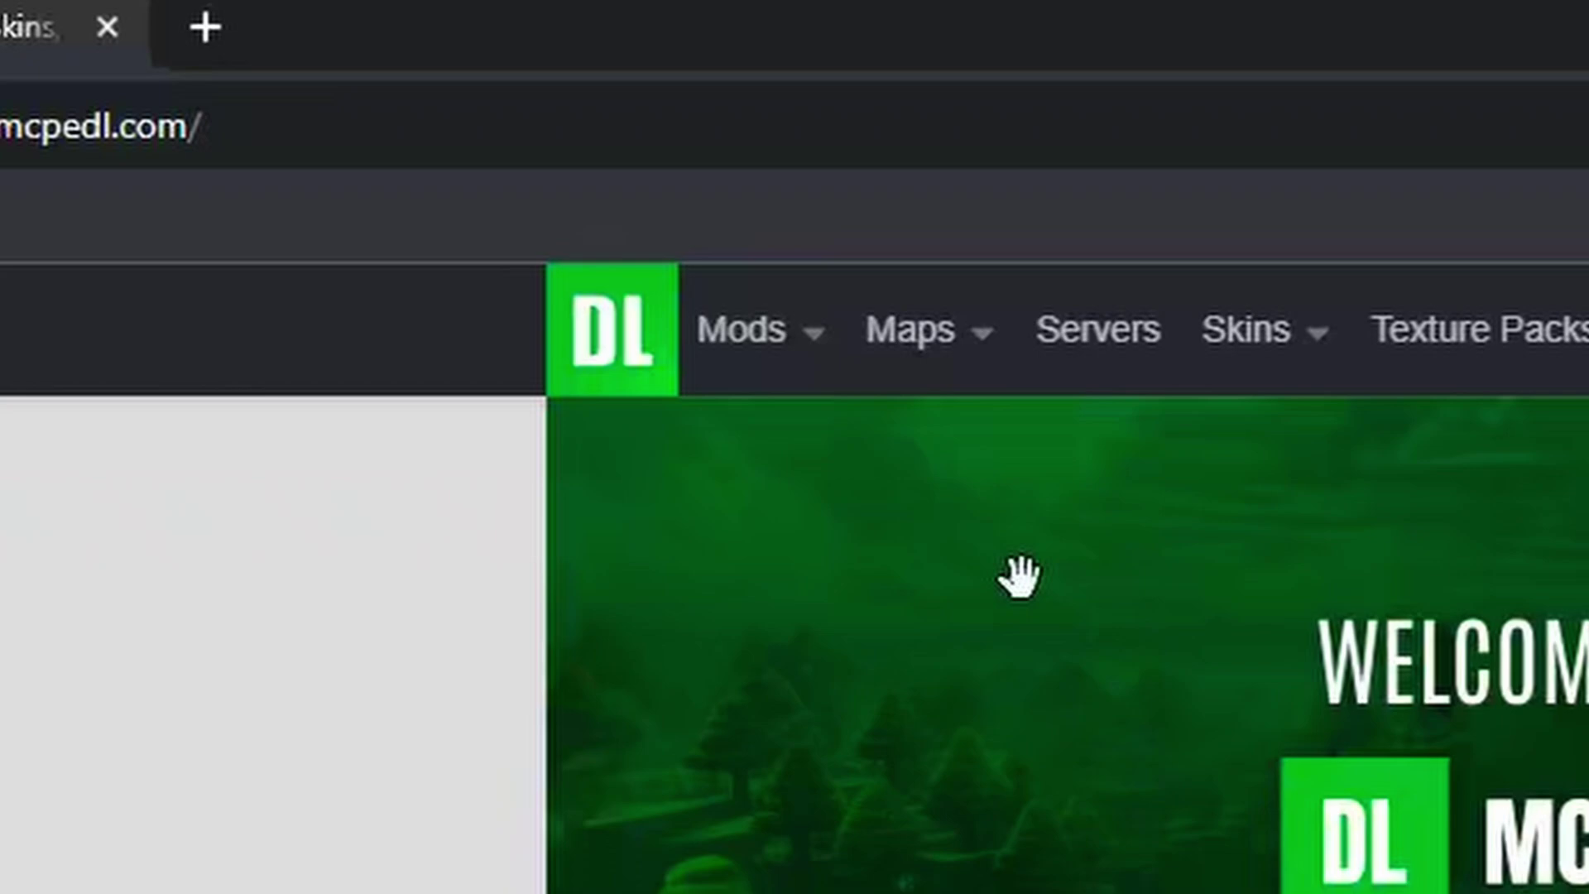
Browse Mods > Add-ons, open the NewTridents post and scroll to its Downloads list
mouse_move(393, 116)
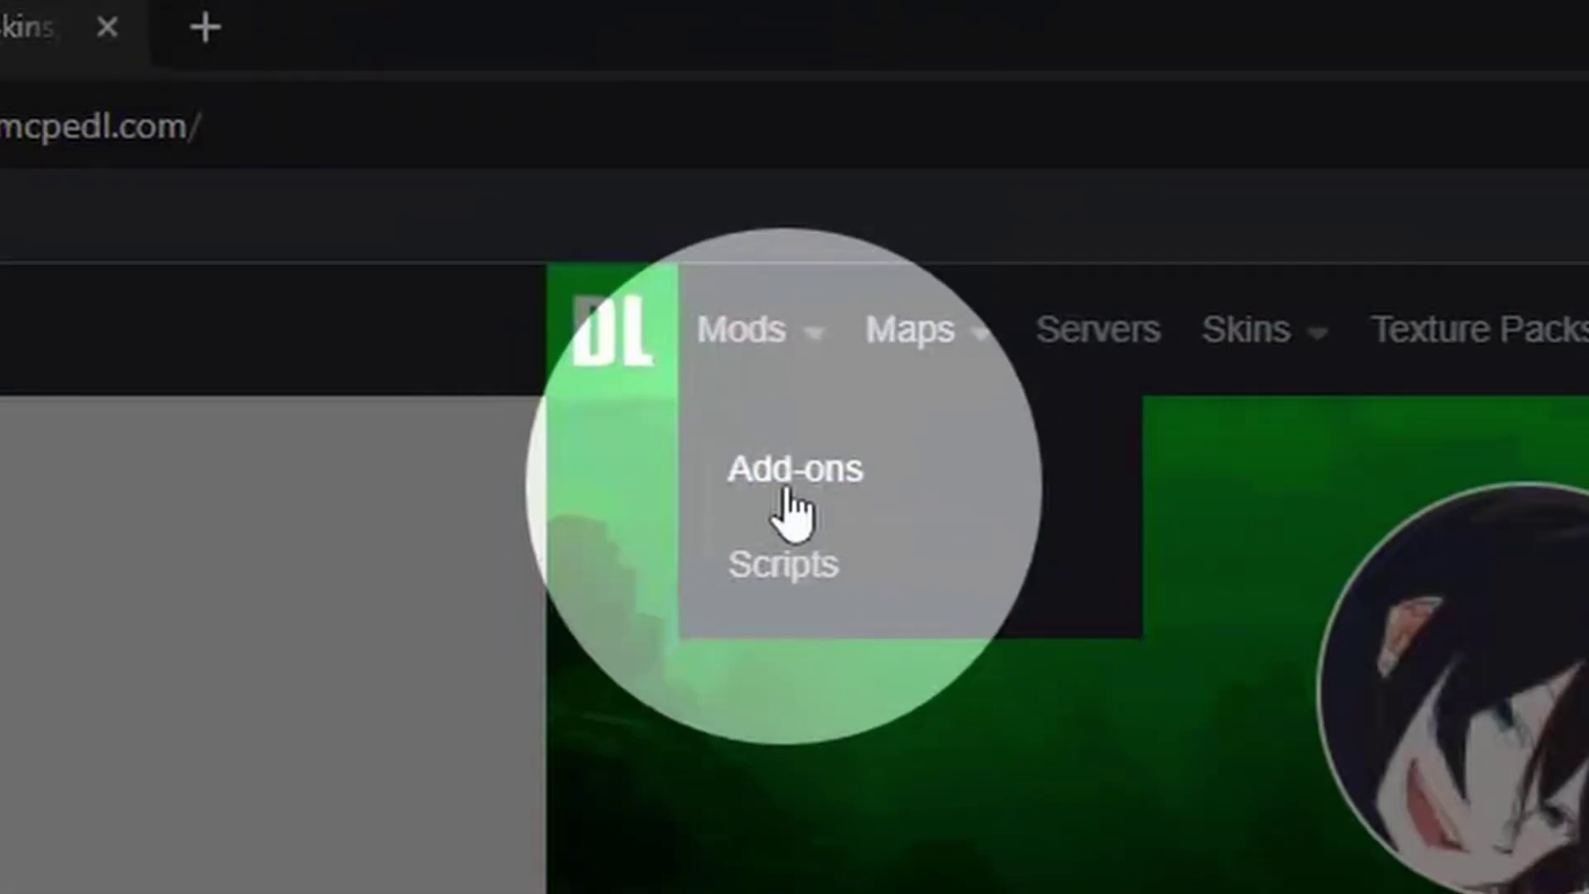
left_click(790, 480)
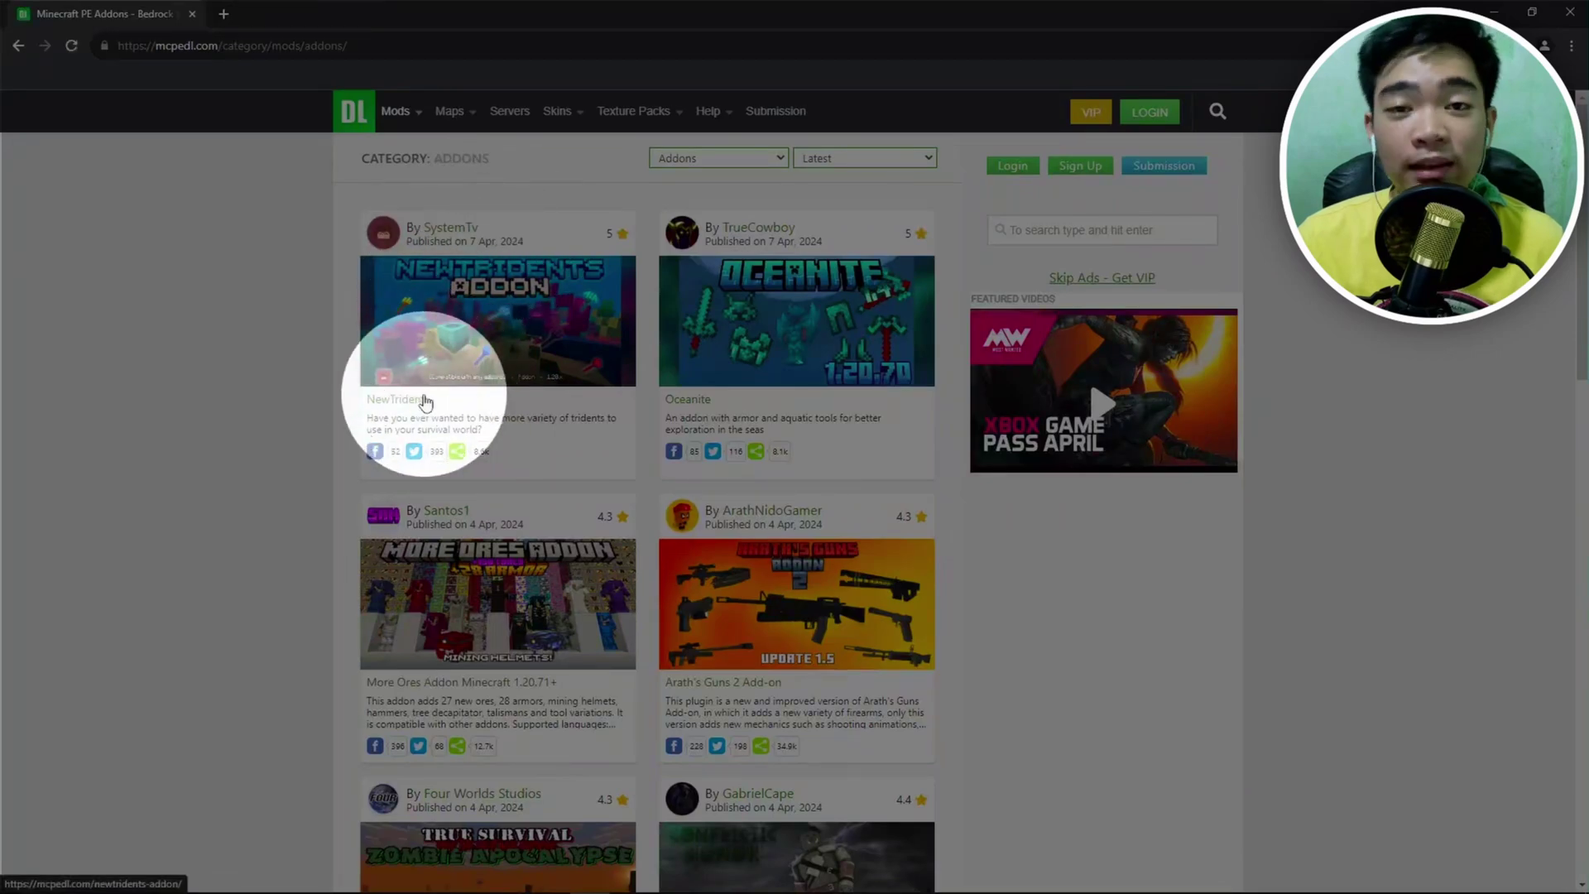
left_click(424, 402)
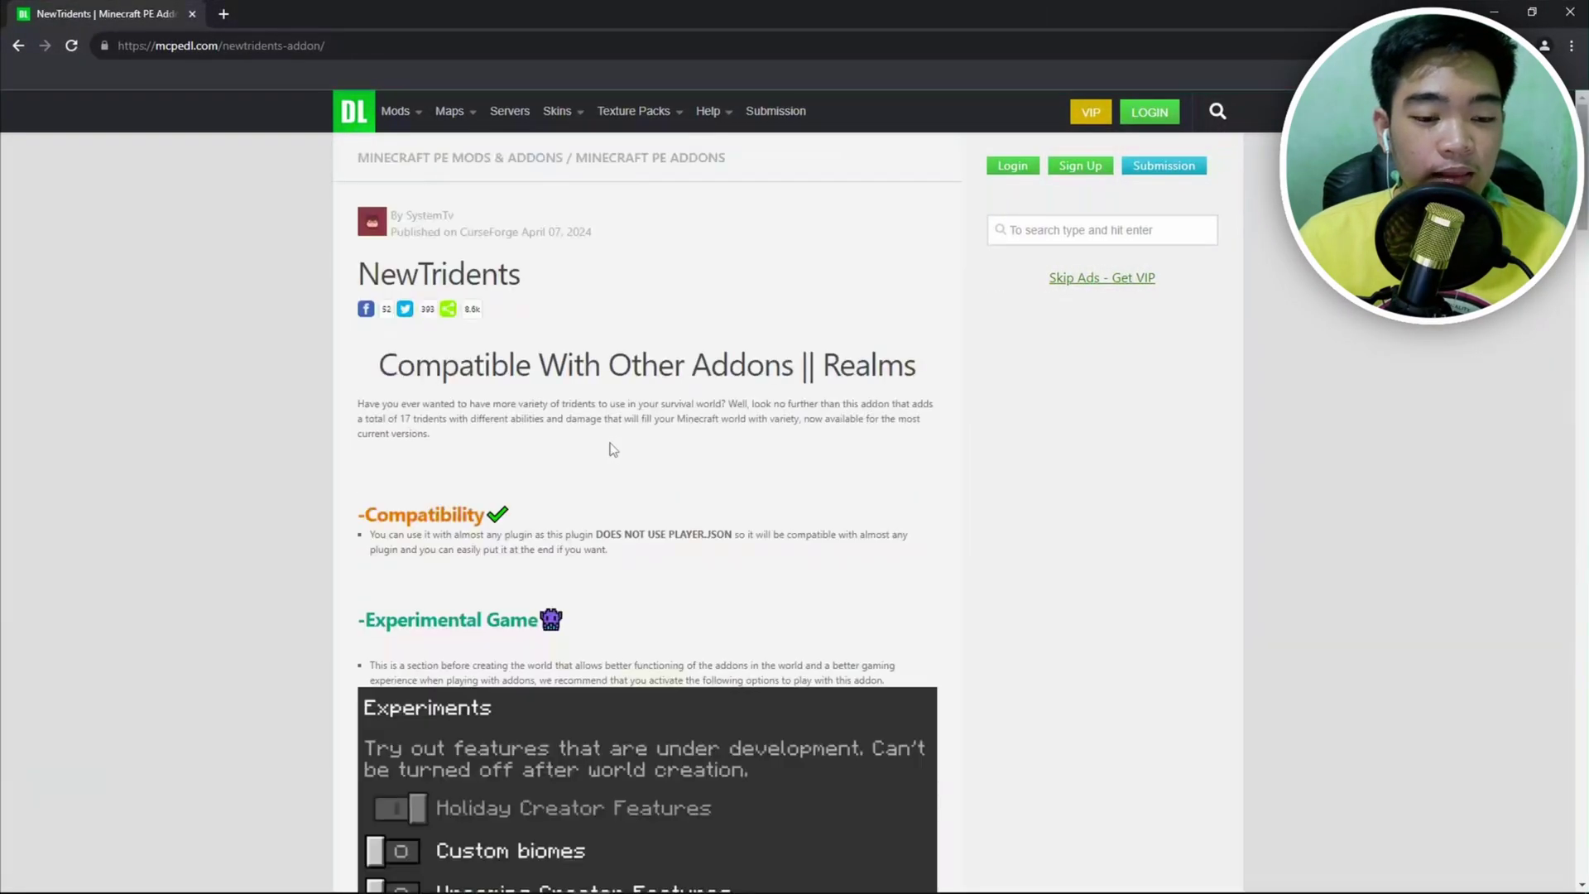
scroll(687, 389, "down", 10)
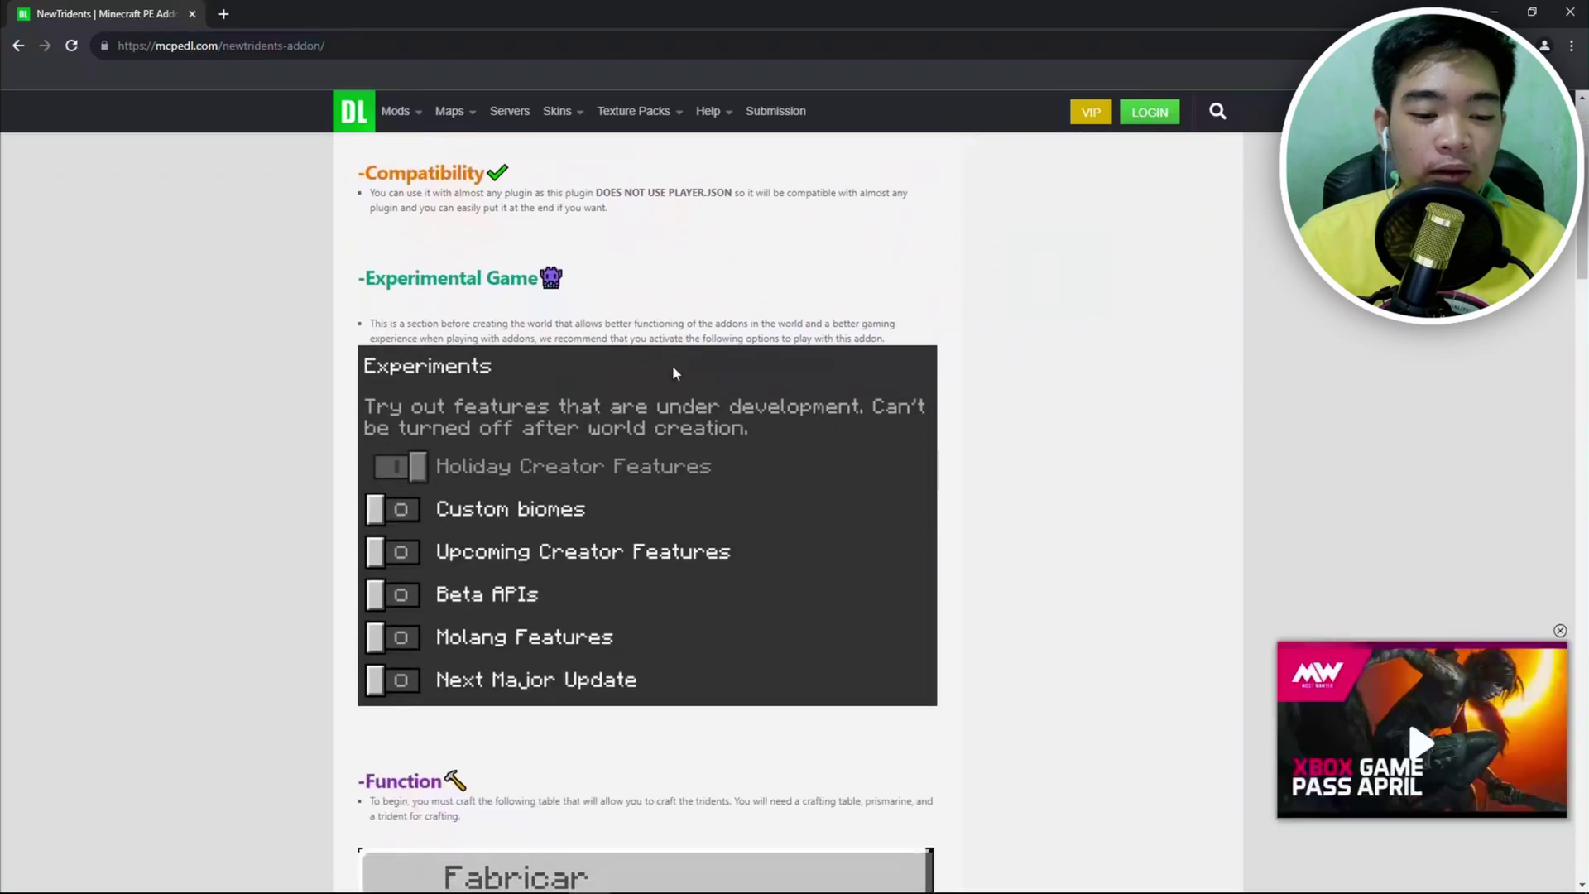
scroll(677, 369, "down", 15)
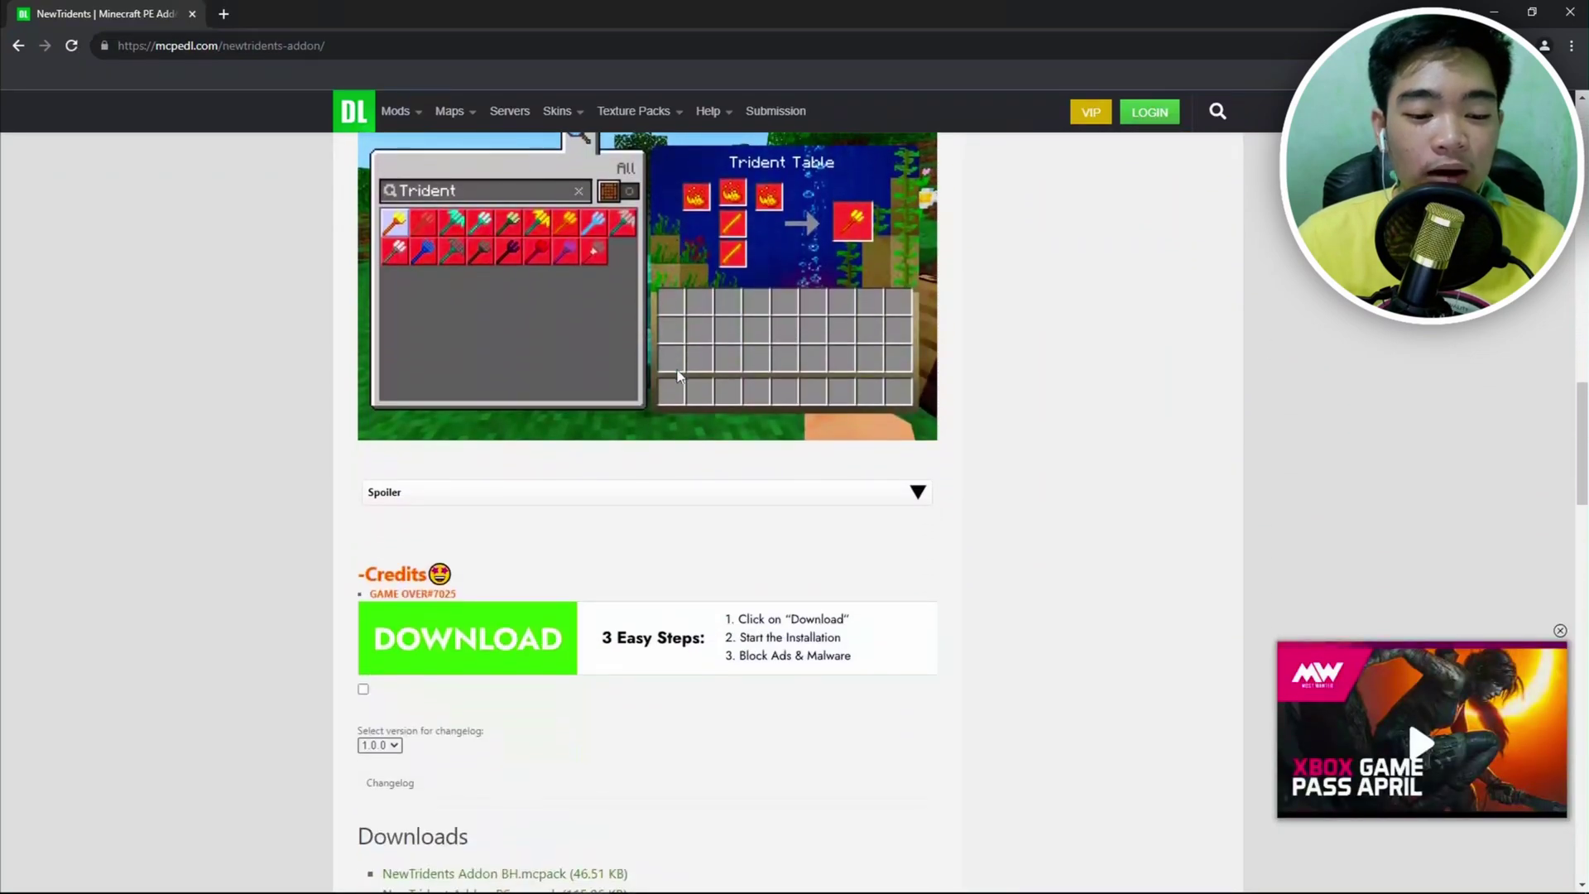
scroll(503, 507, "down", 2)
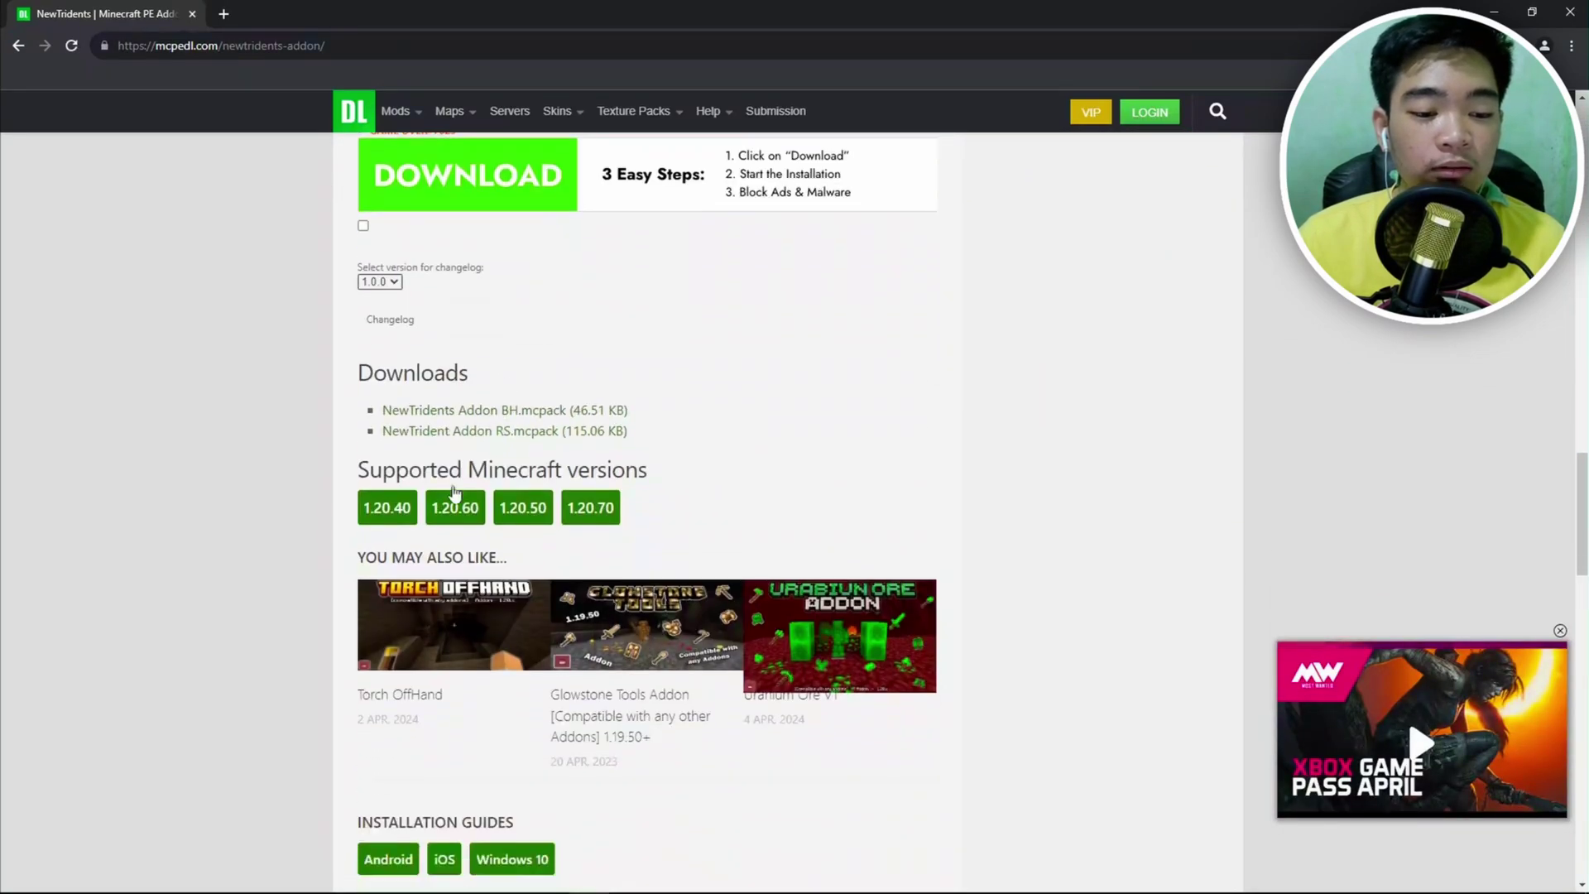
scroll(521, 568, "up", 3)
scroll(687, 596, "up", 2)
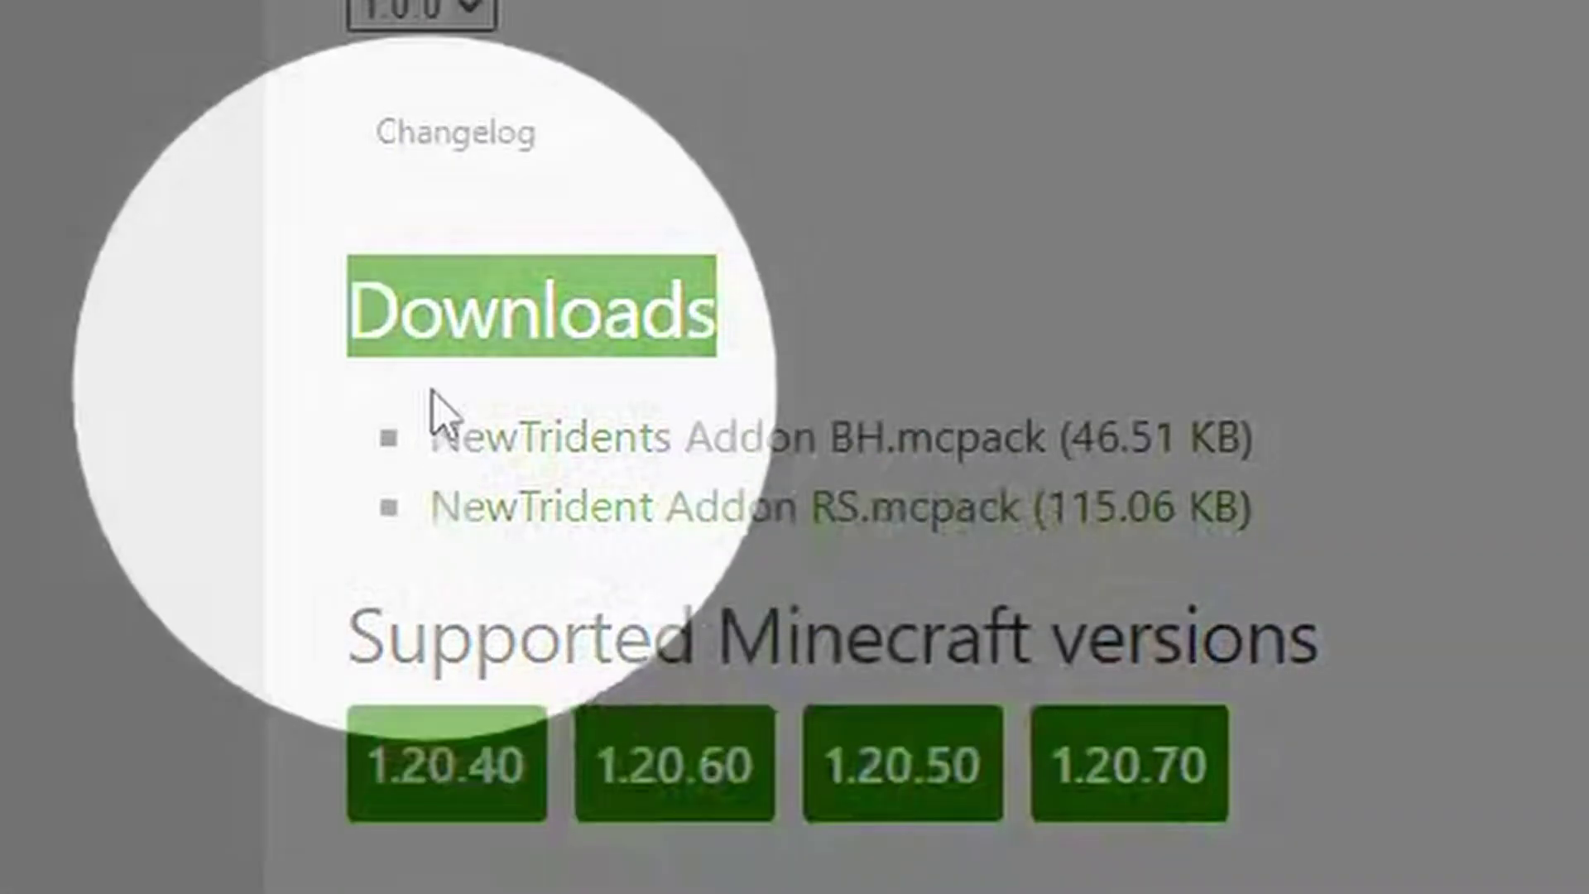
Request the BH.mcpack download, solve the crosswalk captcha, and reveal the ready download files
left_click(827, 405)
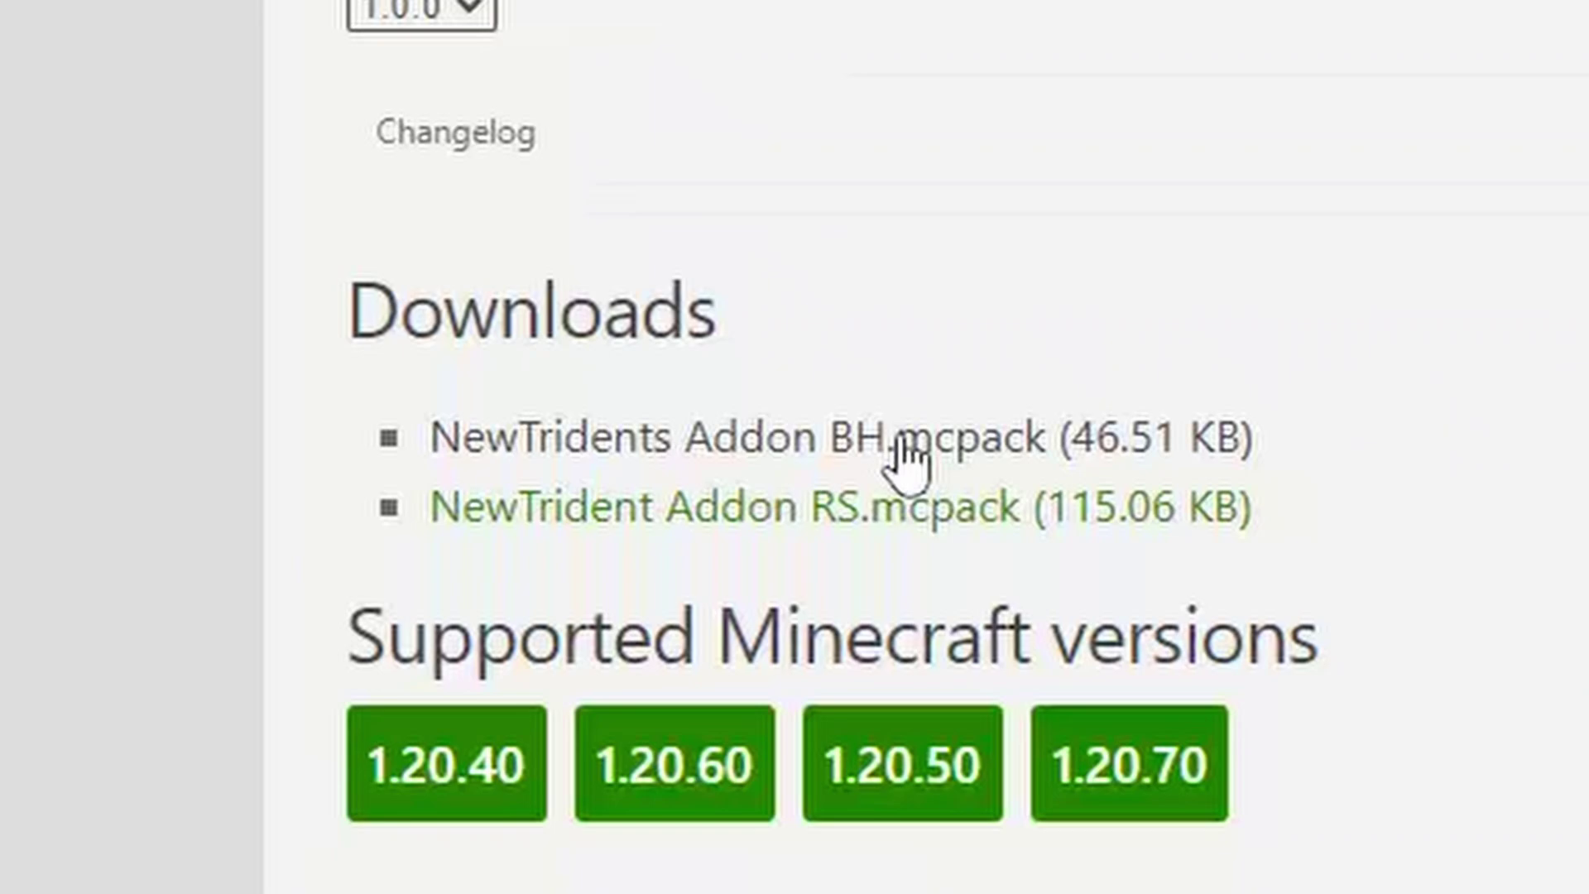
left_click(906, 463)
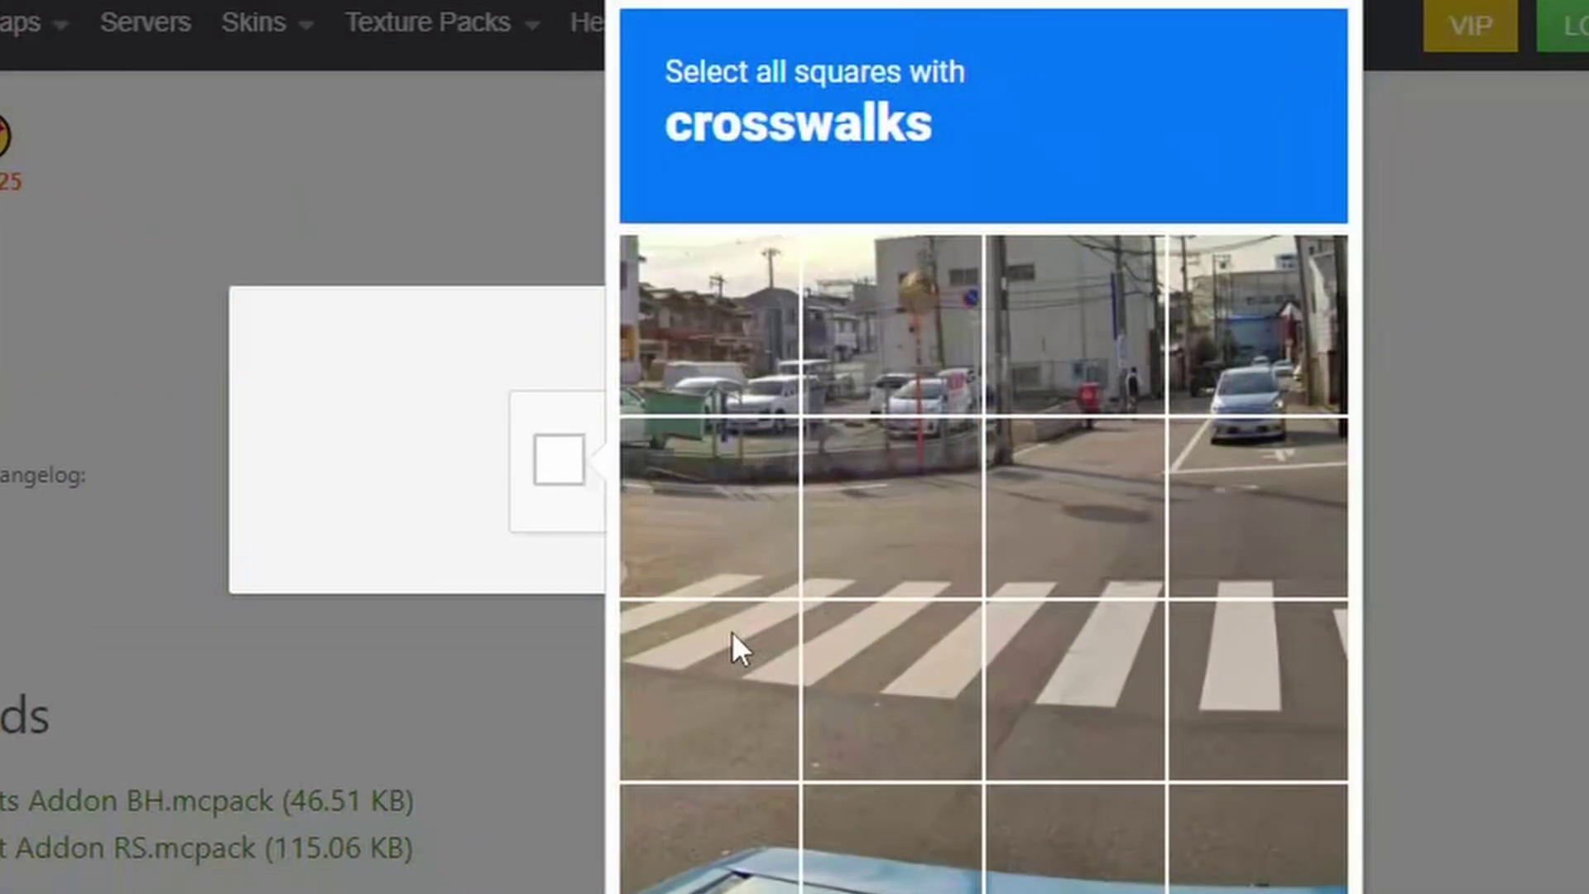
left_click(1257, 690)
left_click(892, 690)
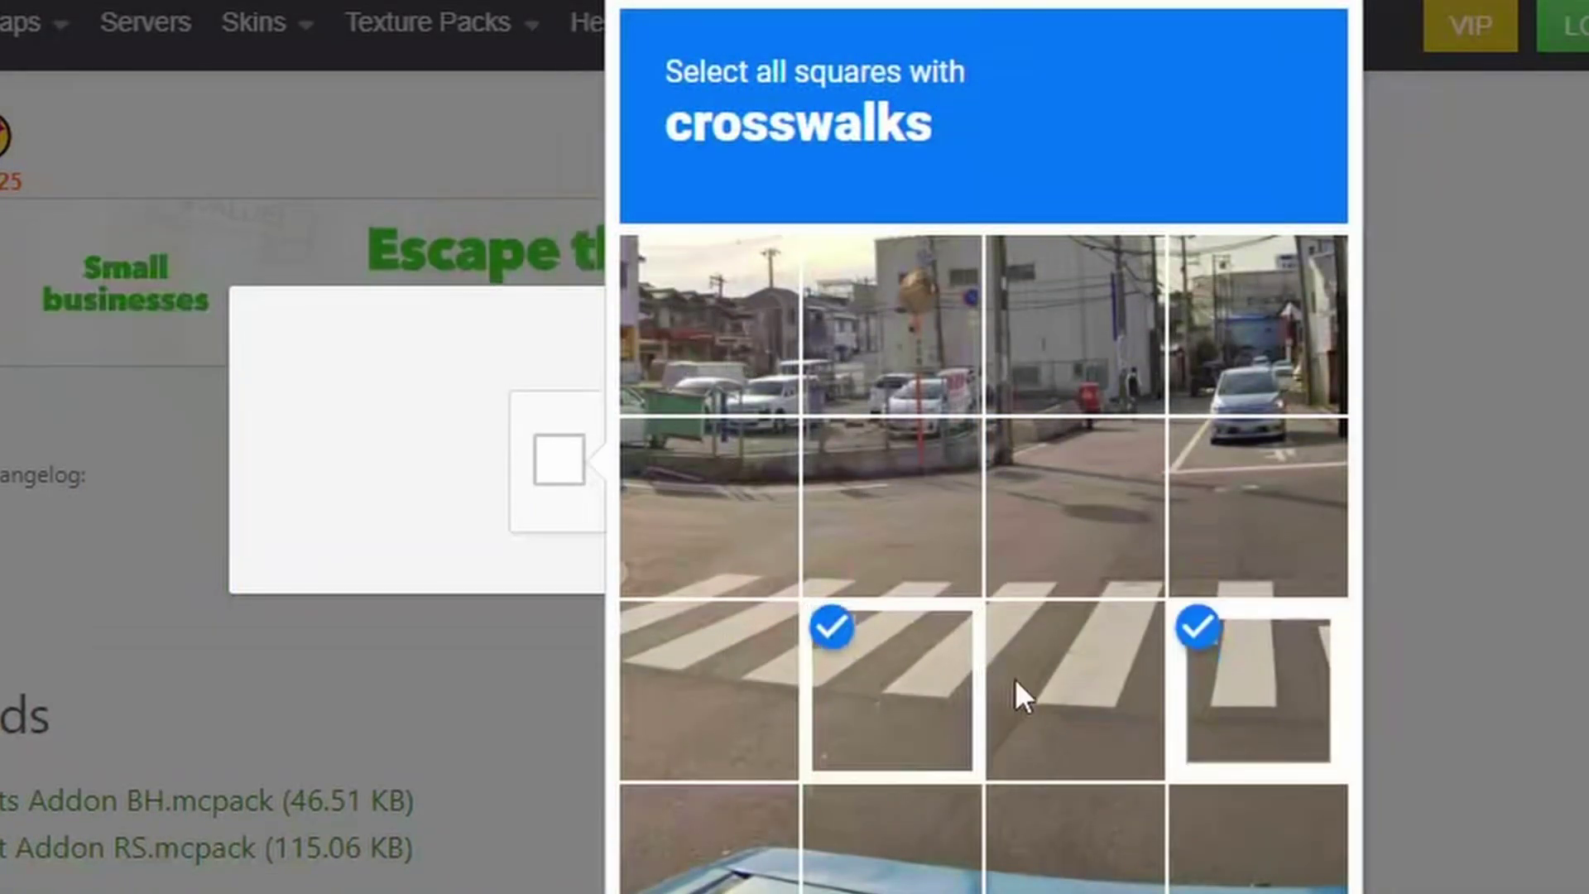
left_click(1054, 712)
left_click(892, 513)
left_click(737, 543)
left_click(710, 690)
left_click(1153, 550)
left_click(1223, 546)
left_click(1101, 530)
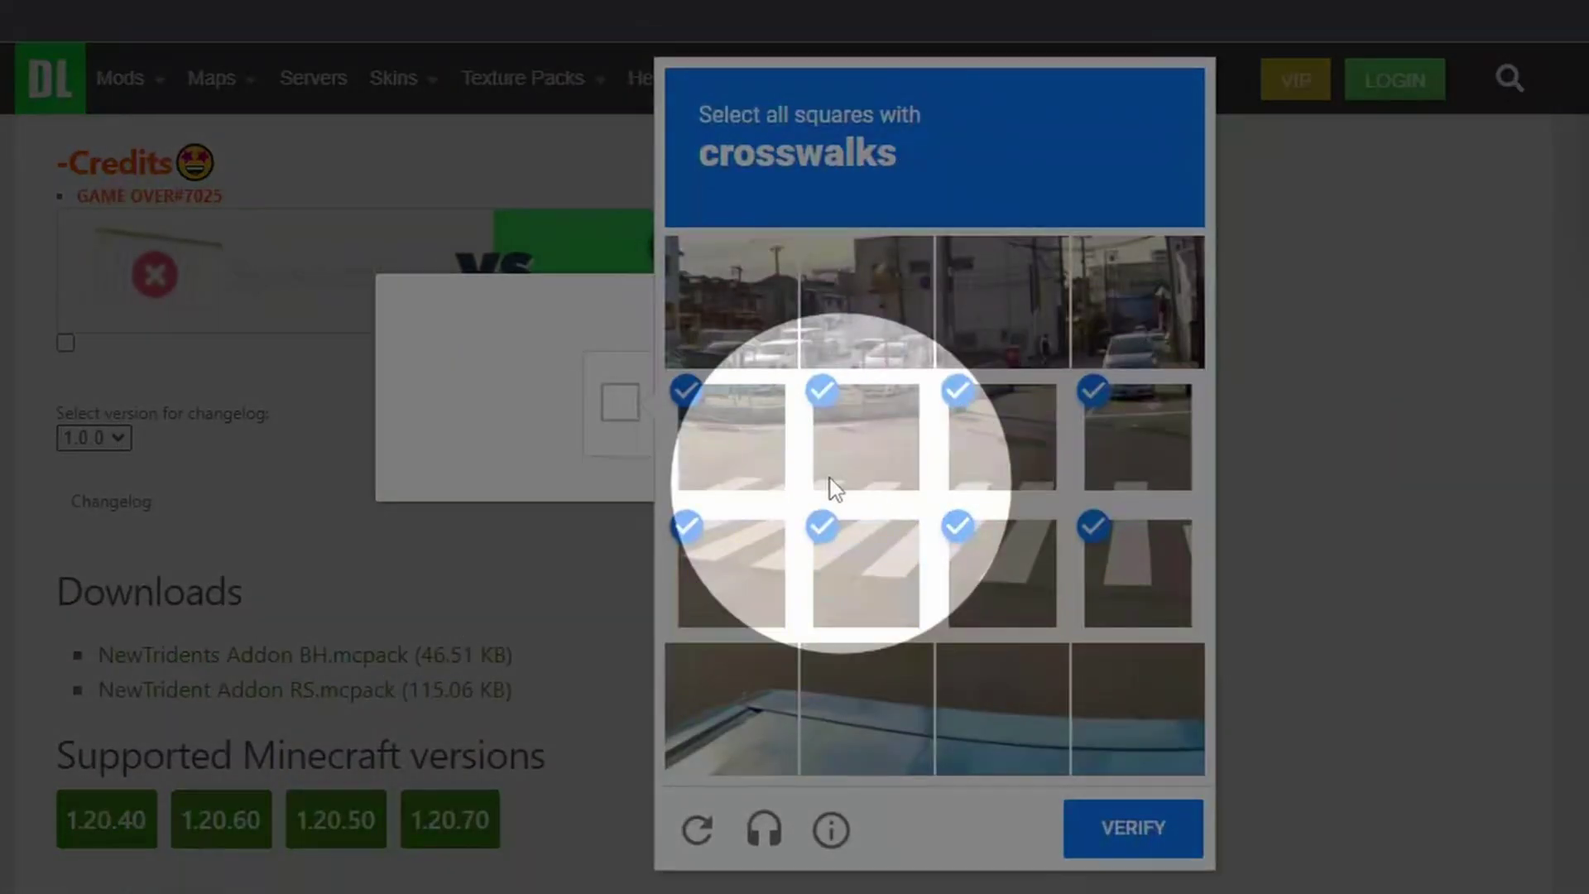
left_click(1128, 830)
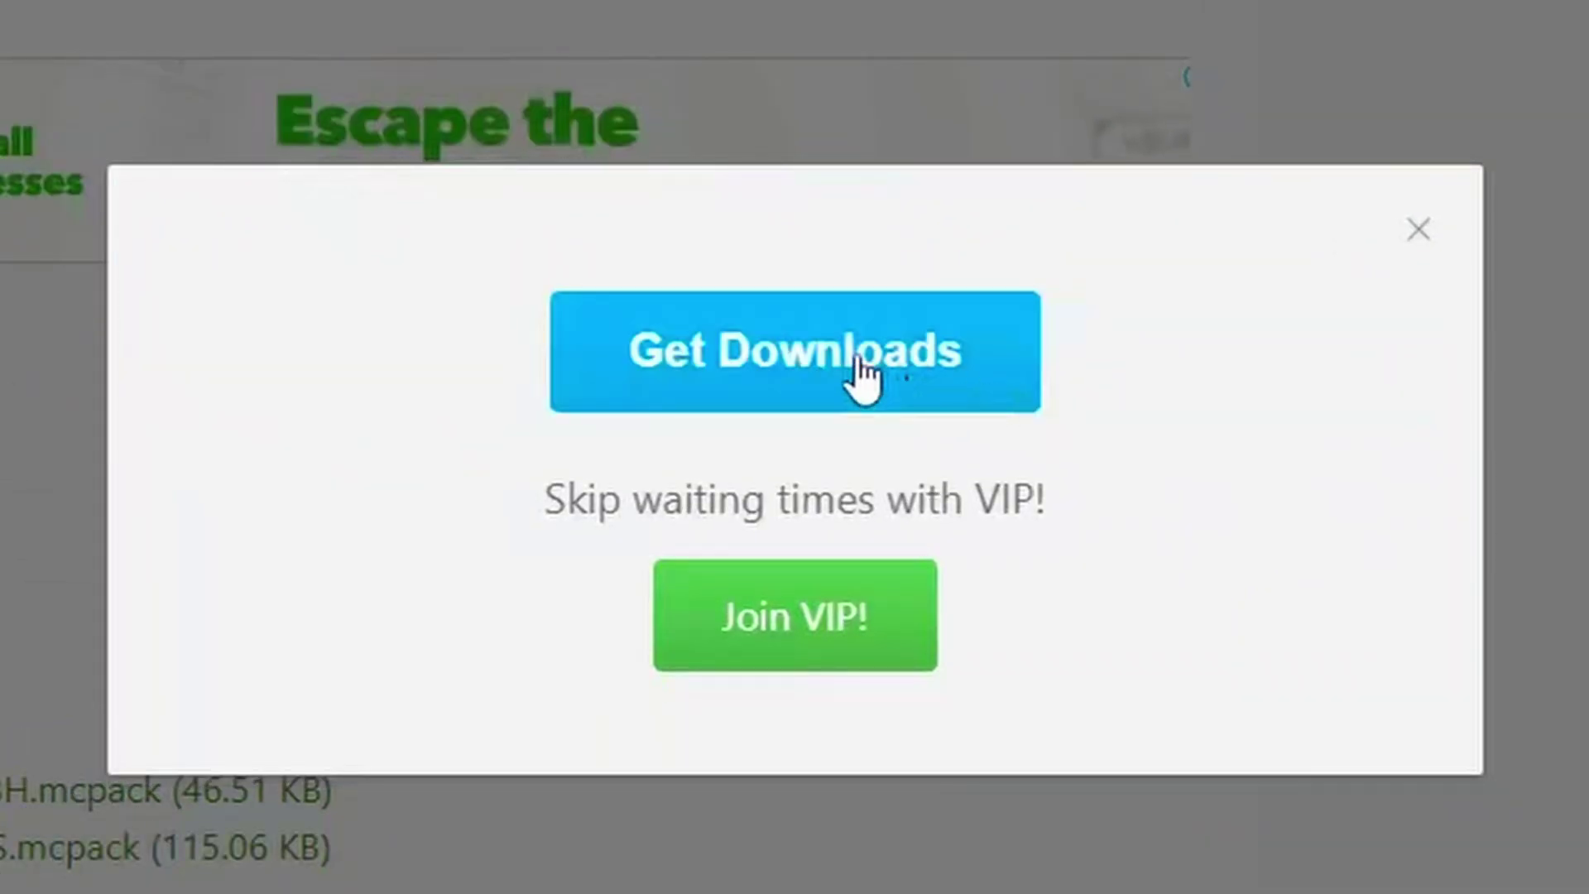
left_click(861, 374)
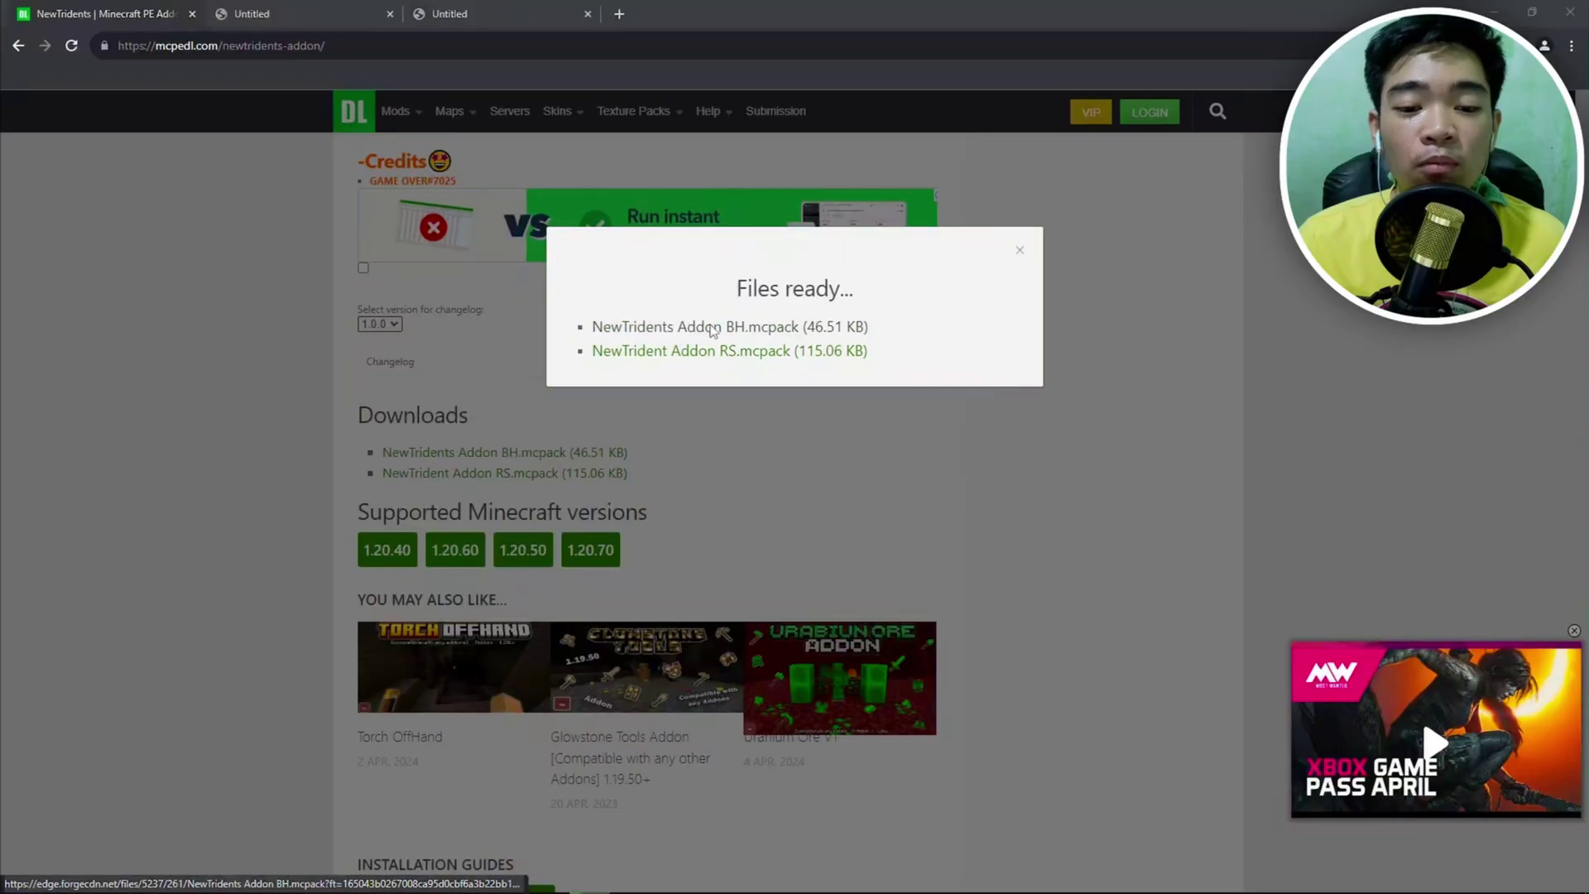
Save NewTridents Addon BH.mcpack and the RS pack into the Downloads folder
left_click(476, 455)
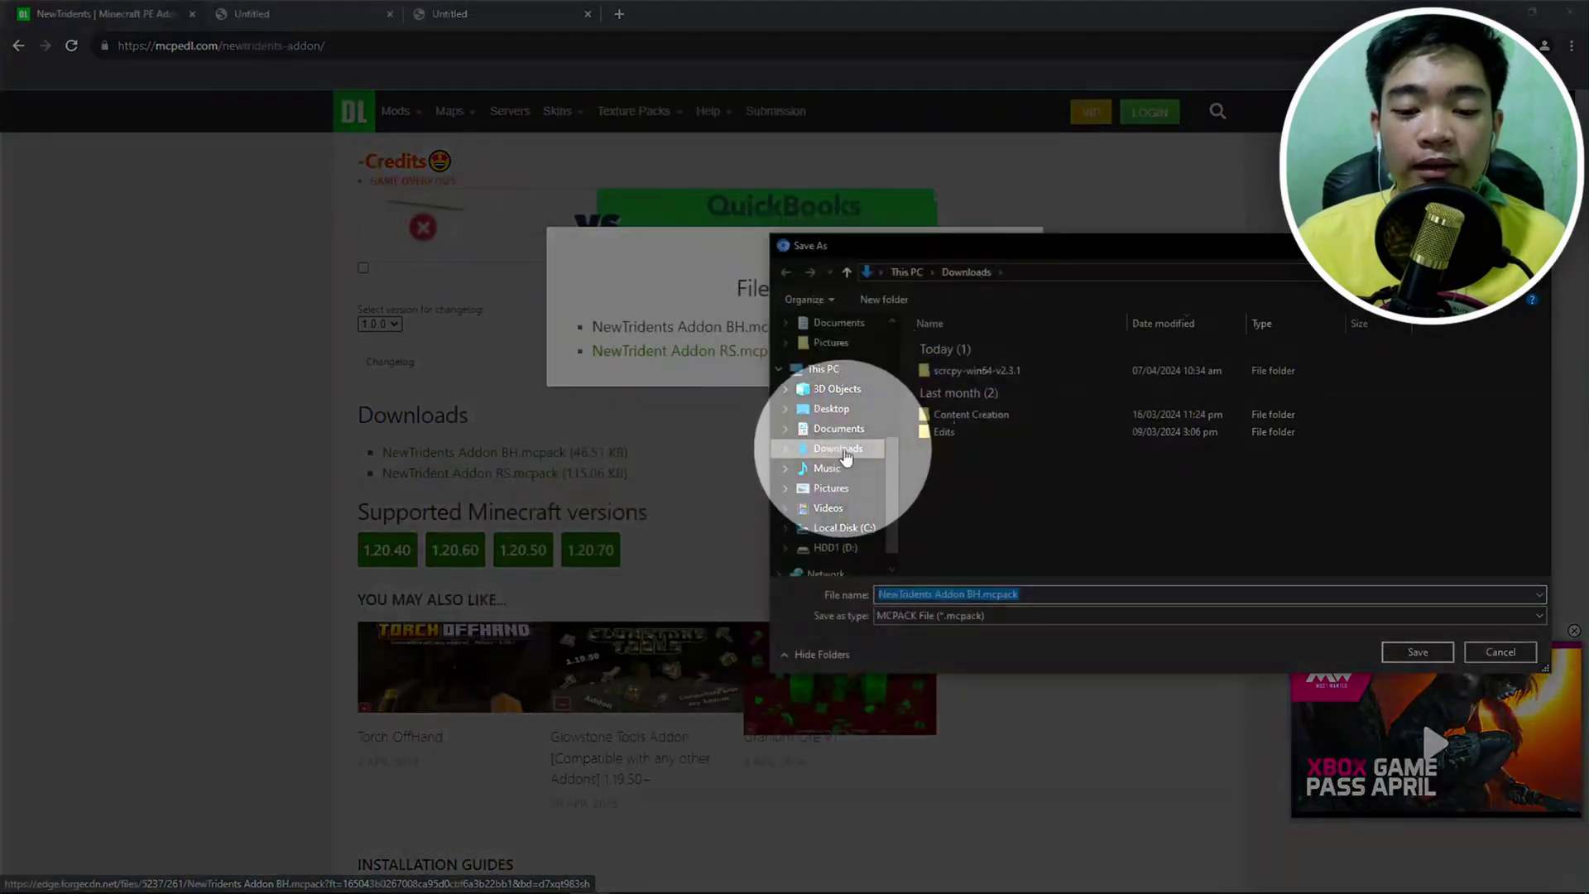
left_click(843, 458)
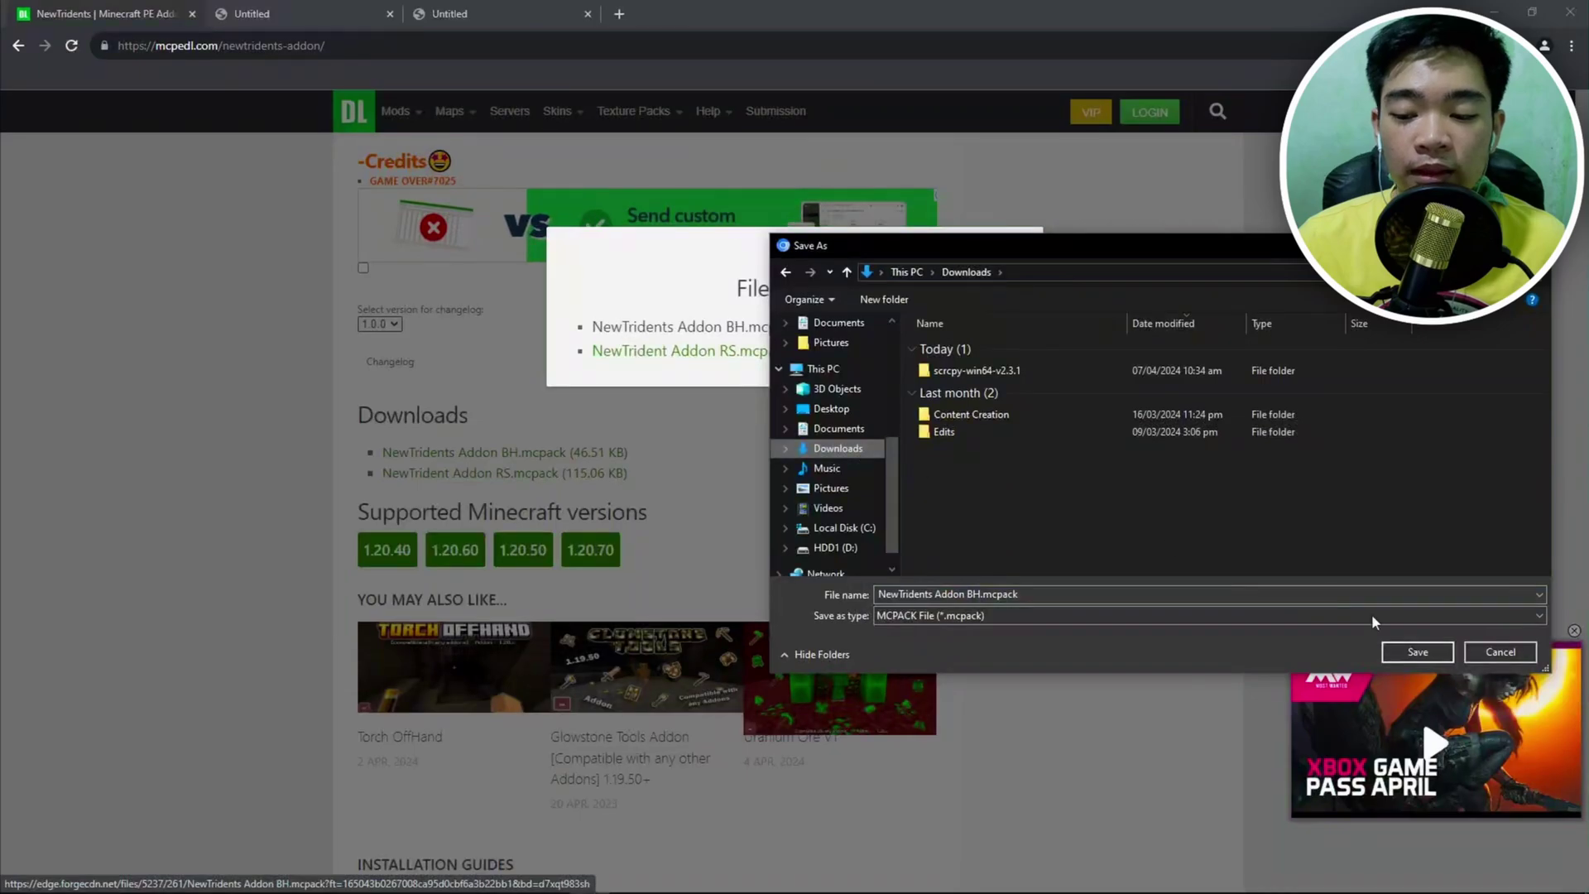
left_click(1418, 651)
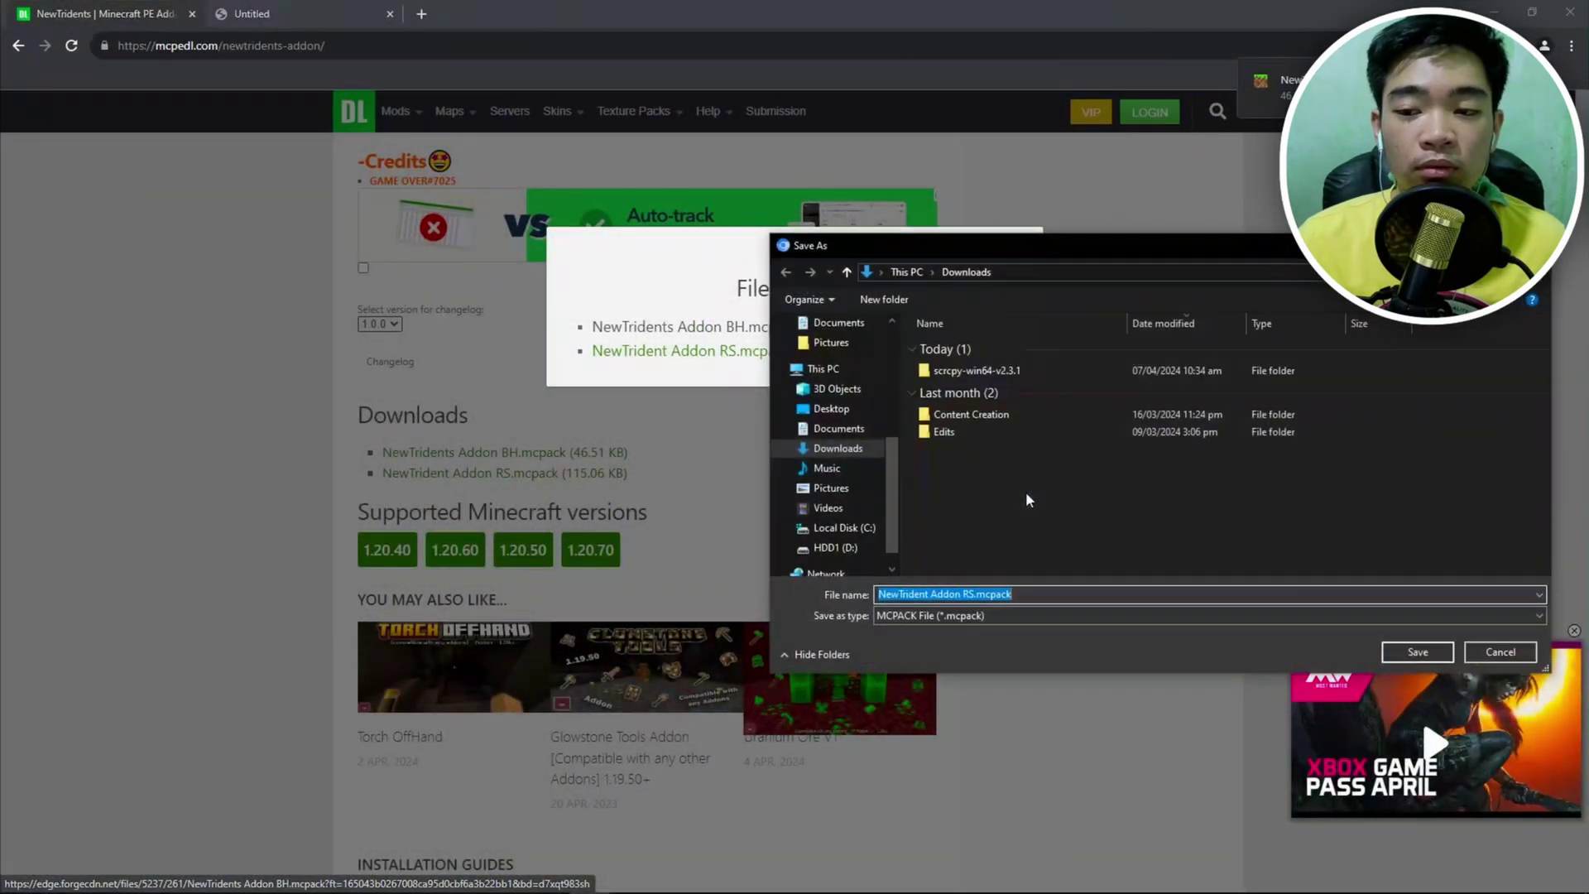
left_click(860, 457)
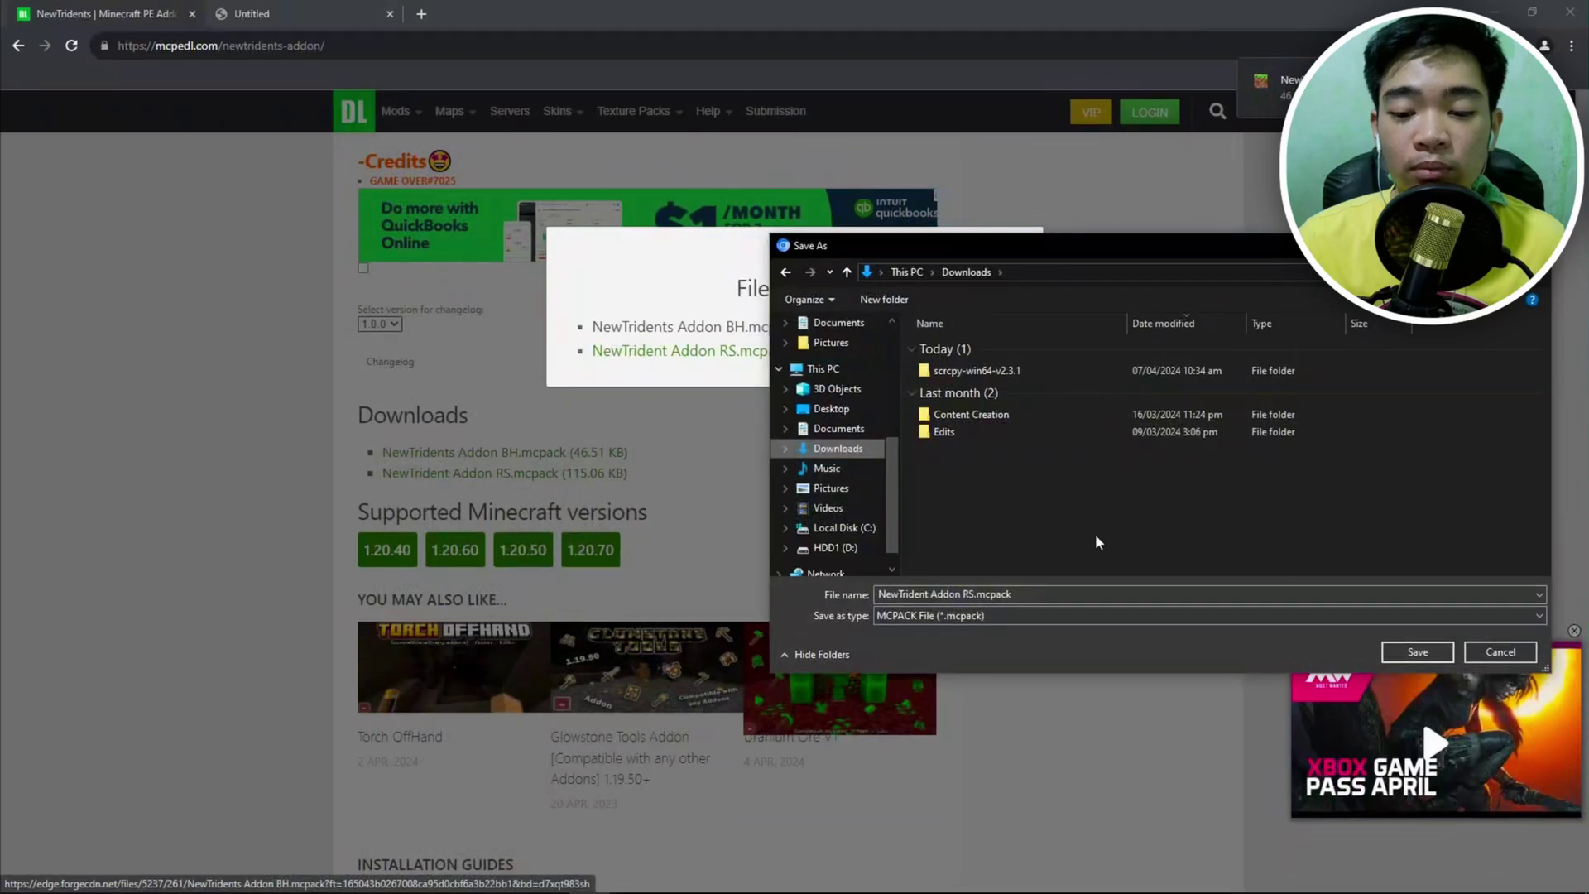
left_click(1411, 654)
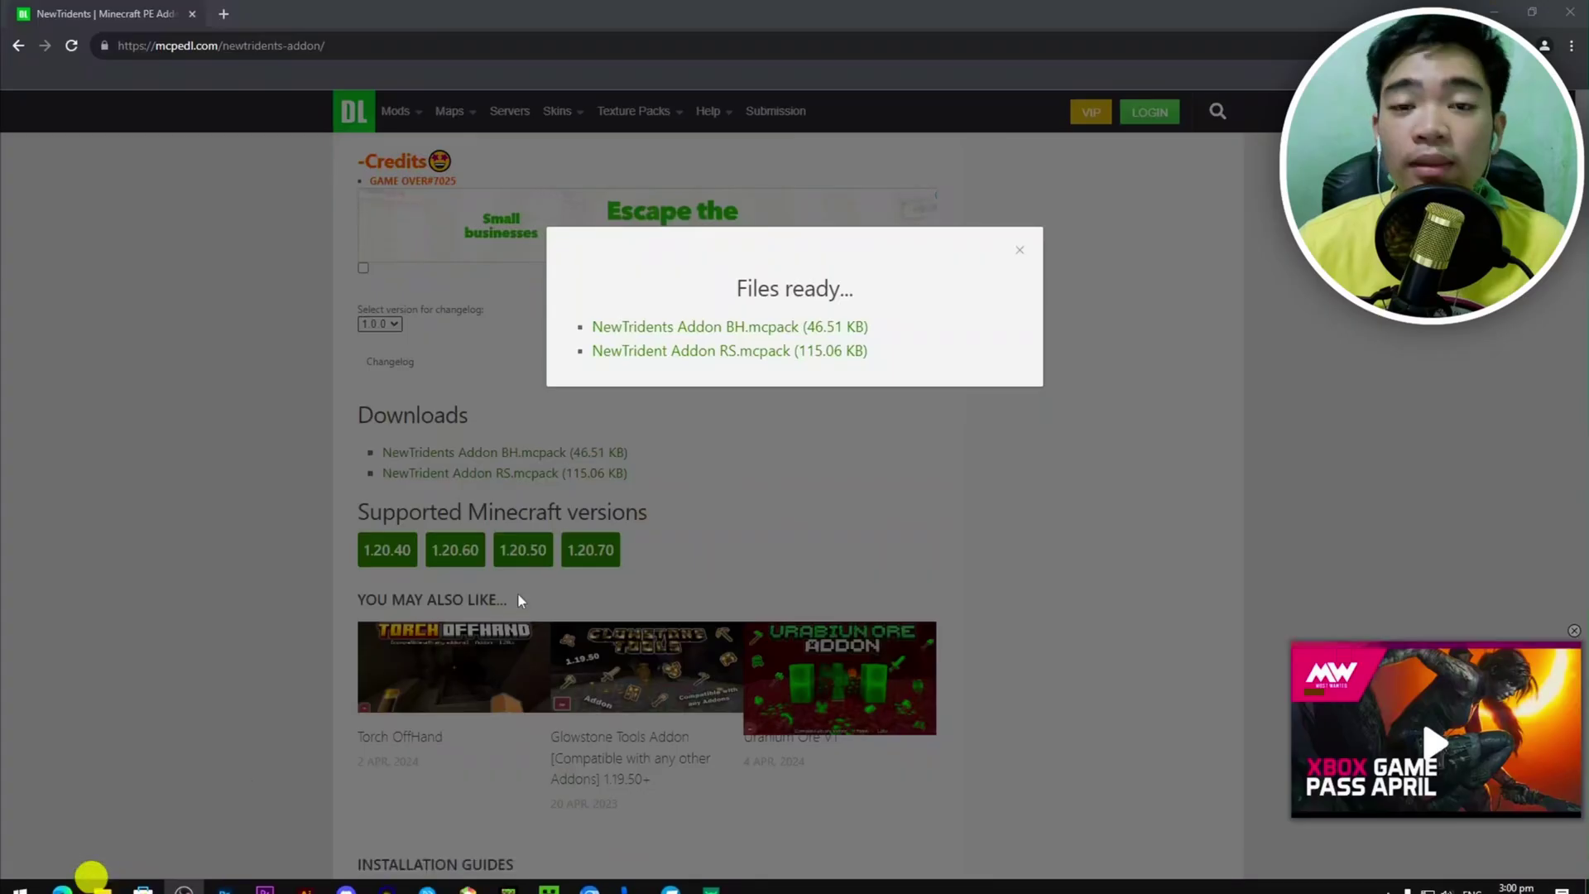
Open File Explorer with Win+E and go to the Downloads folder
key("super+e")
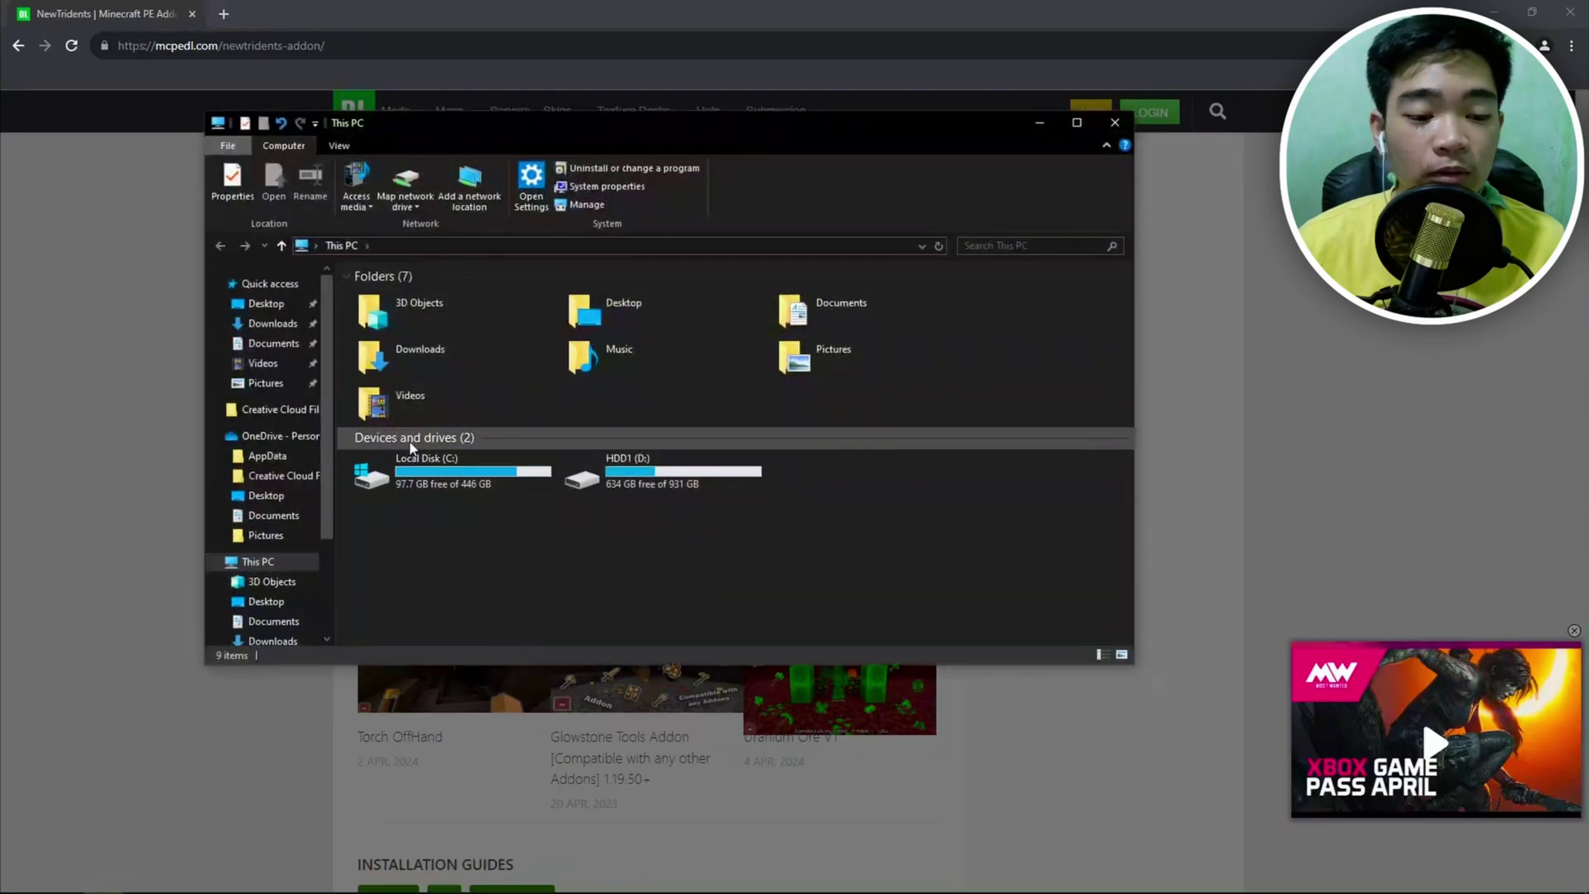
left_click(270, 323)
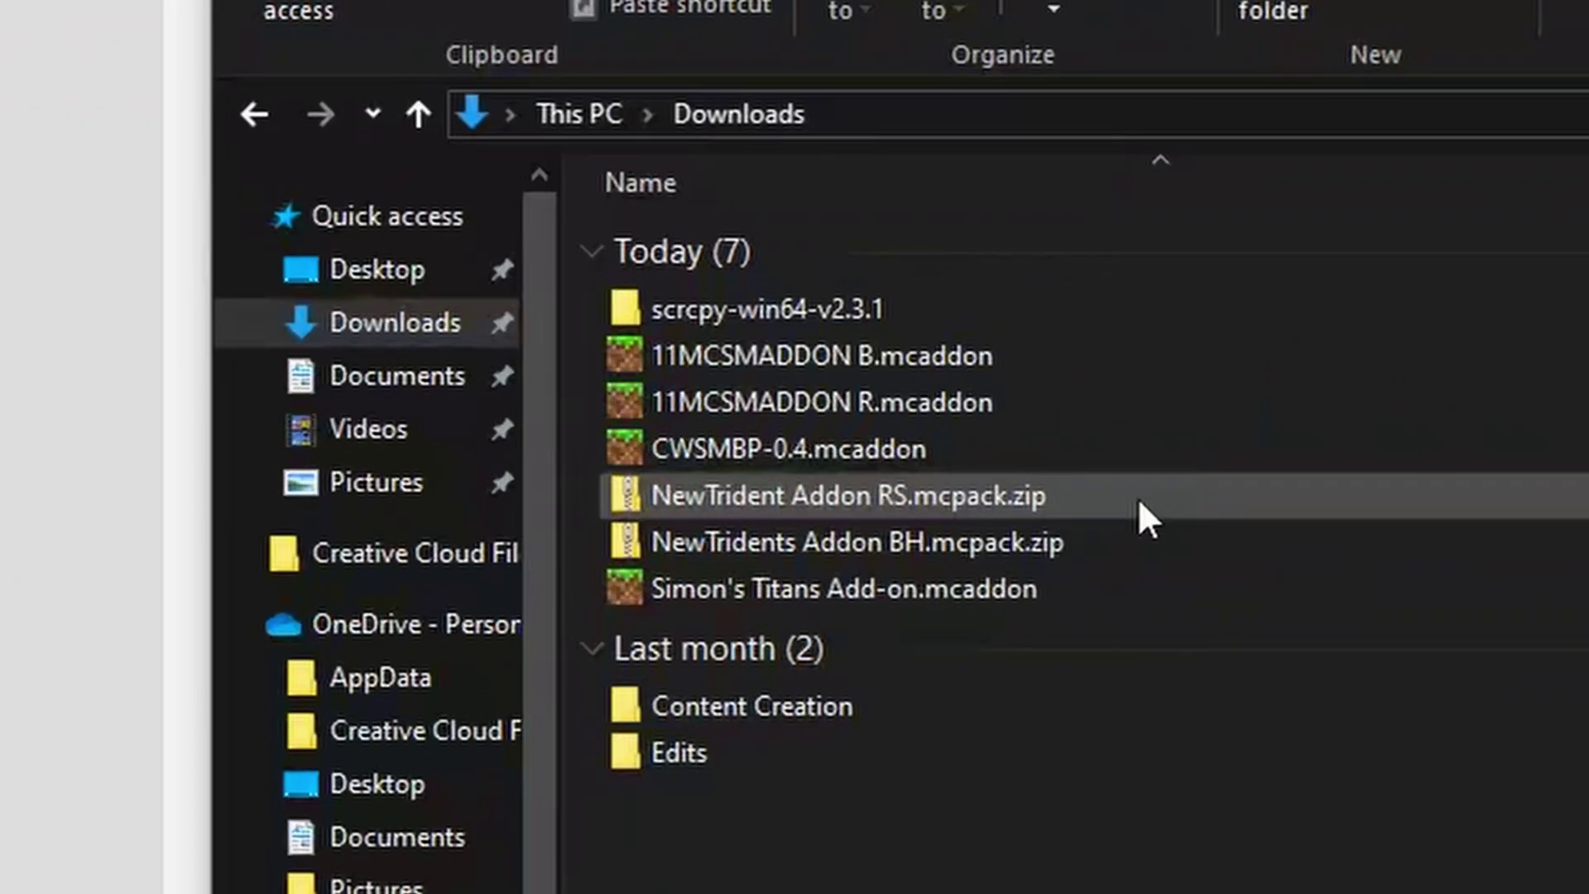
Rename NewTrident Addon RS.mcpack.zip to end in .mcpack, accepting the extension warning
left_click(1135, 495)
right_click(1136, 494)
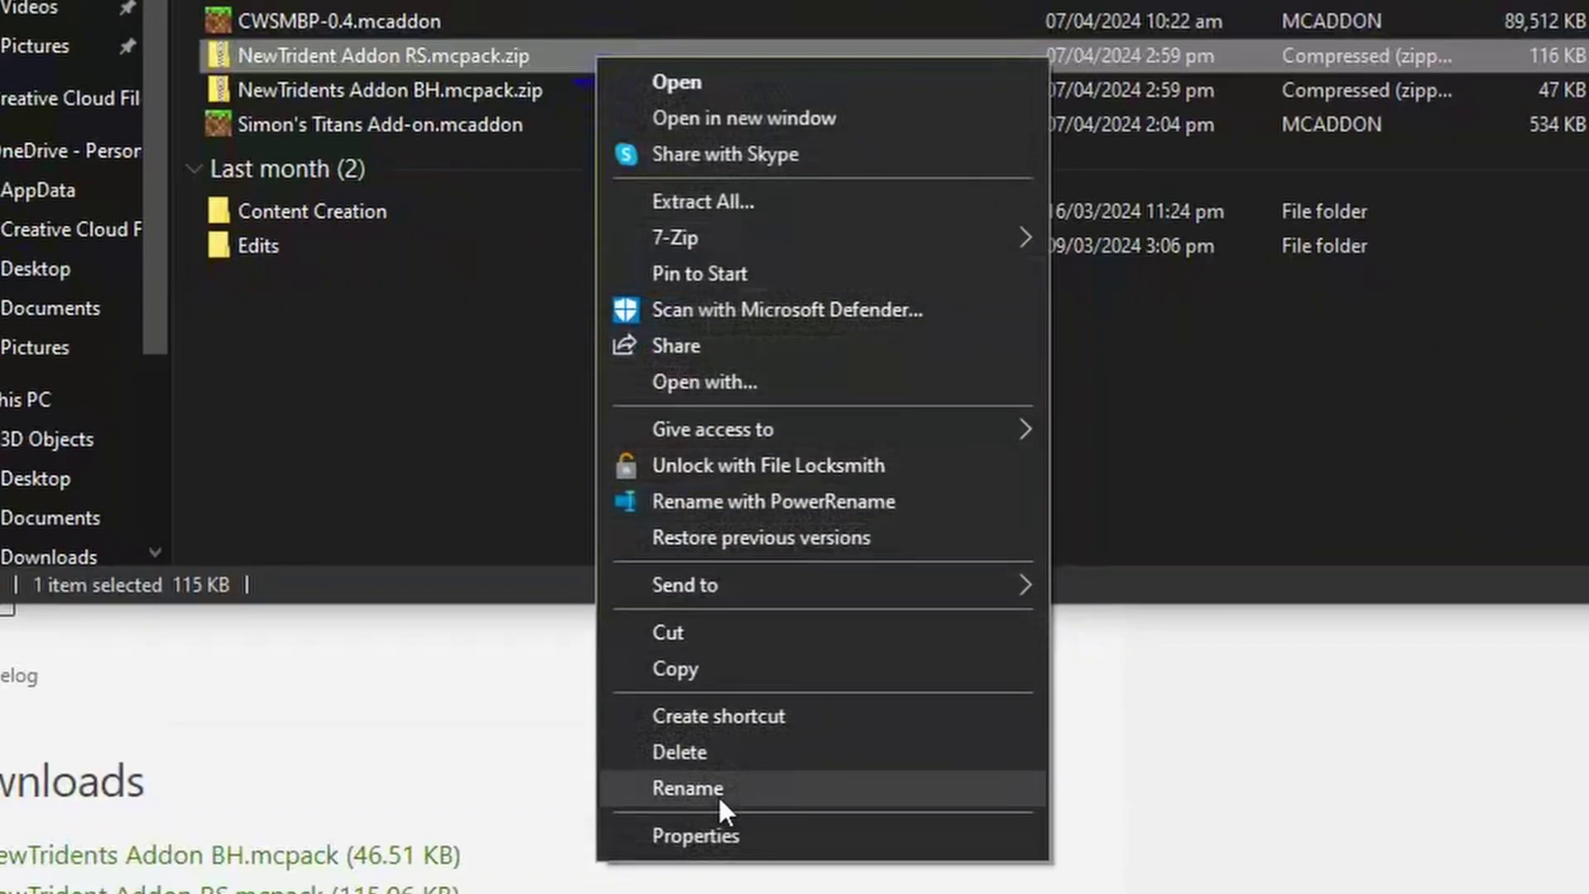
left_click(718, 793)
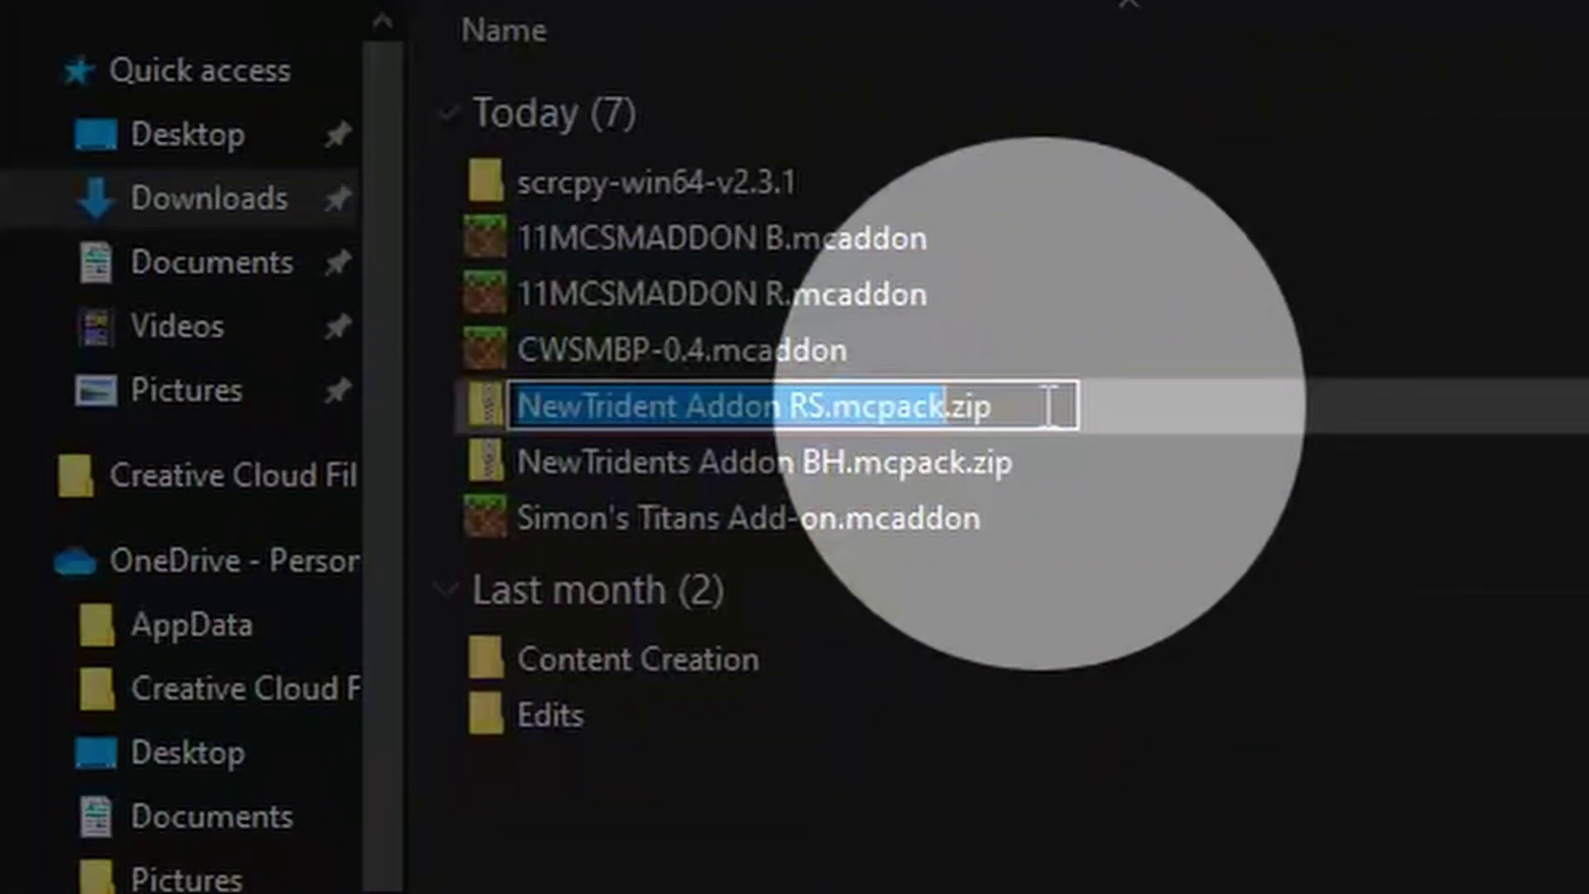
left_click(1049, 405)
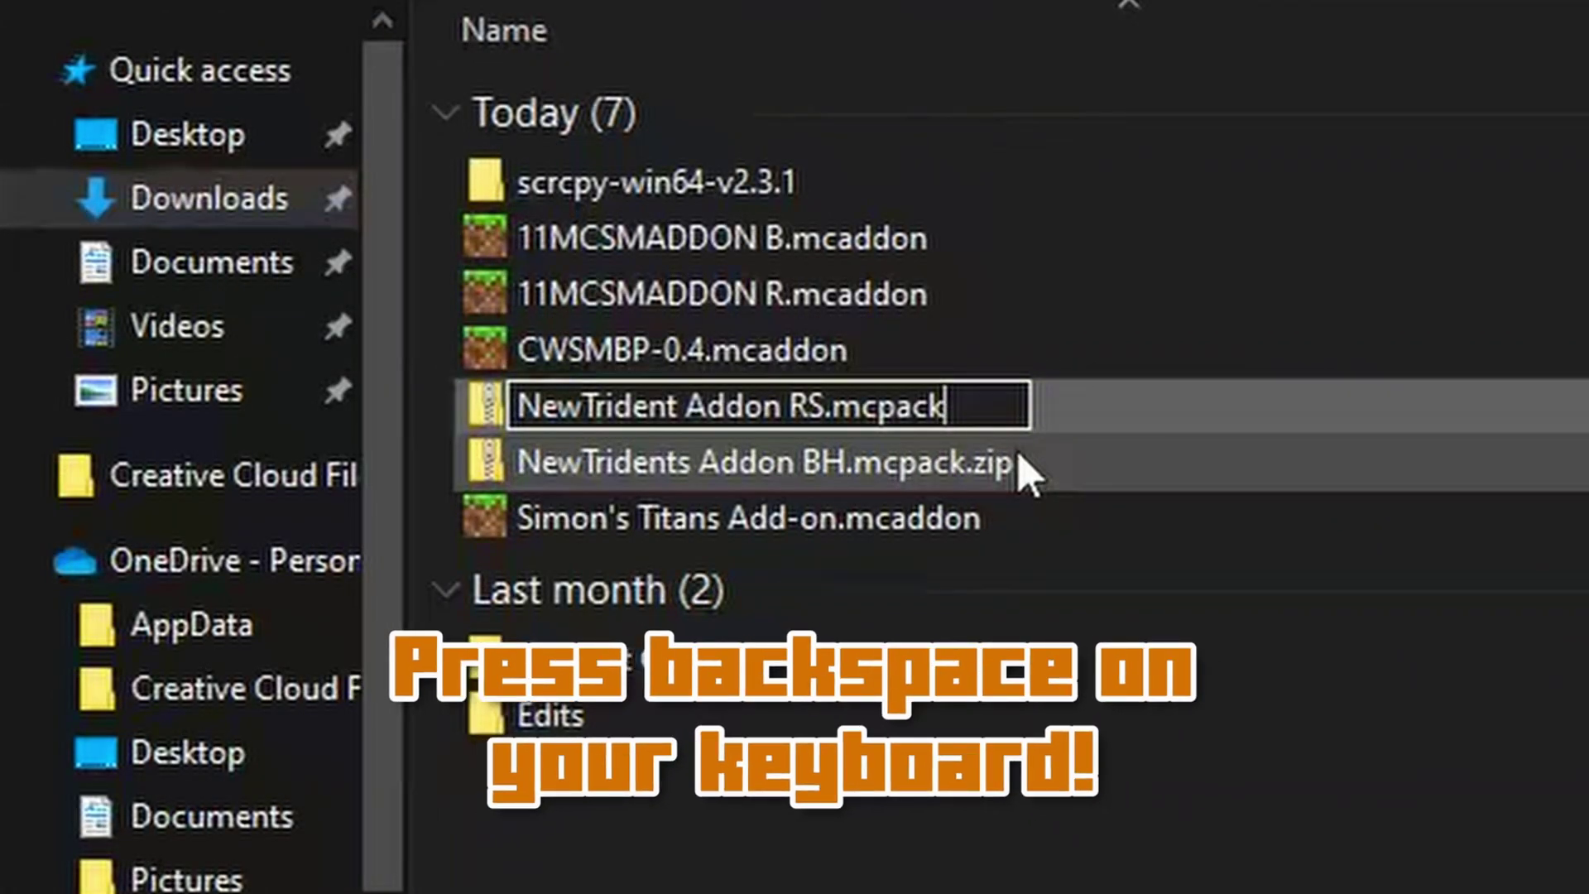
key("Return")
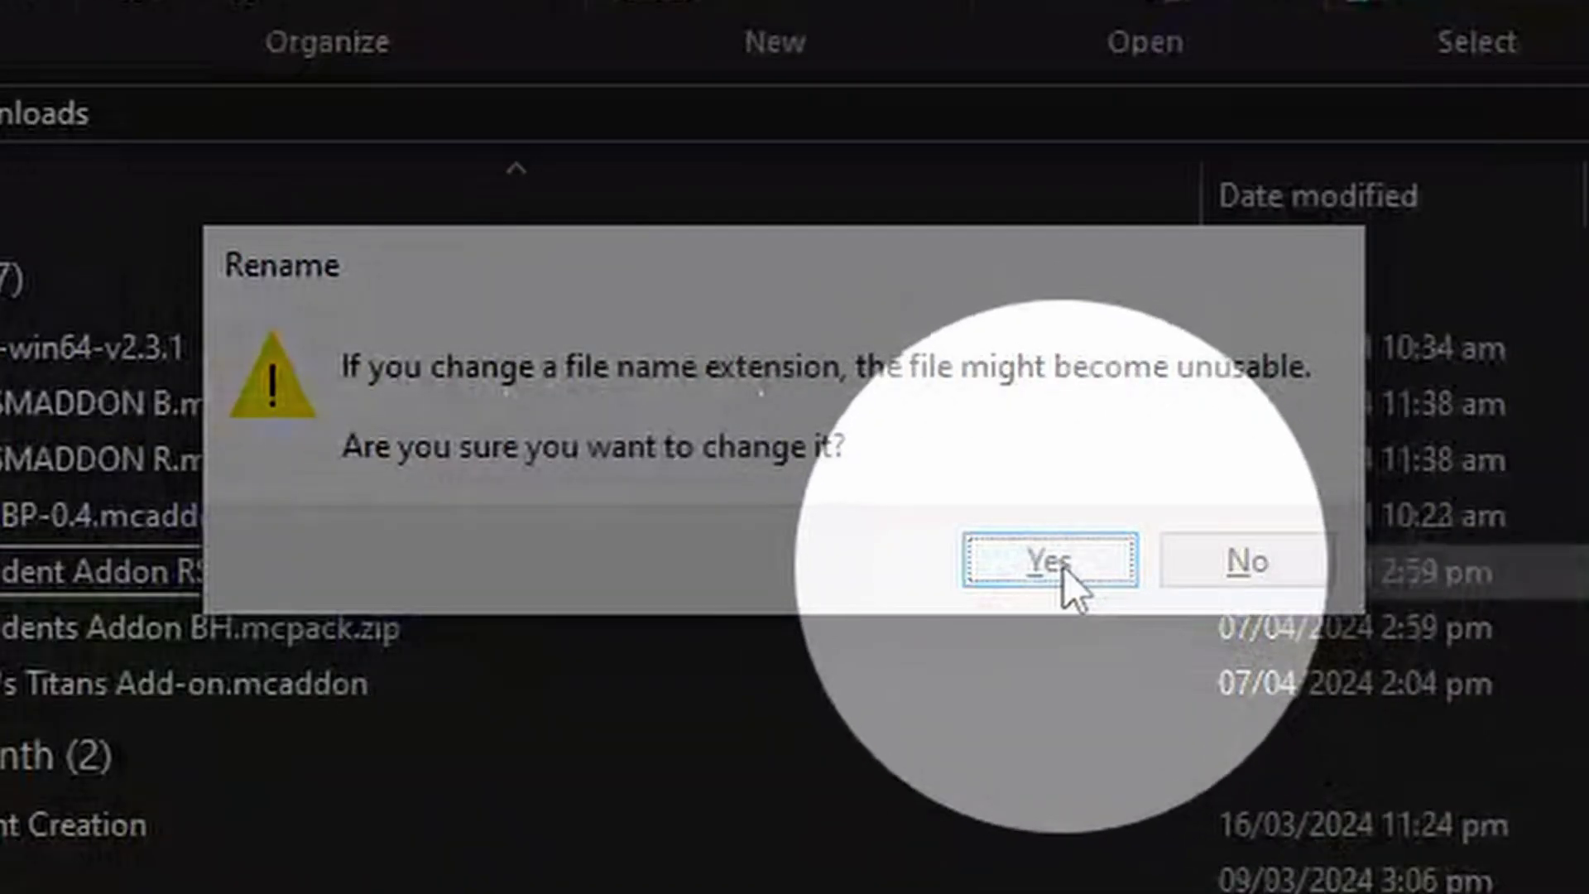
left_click(1051, 561)
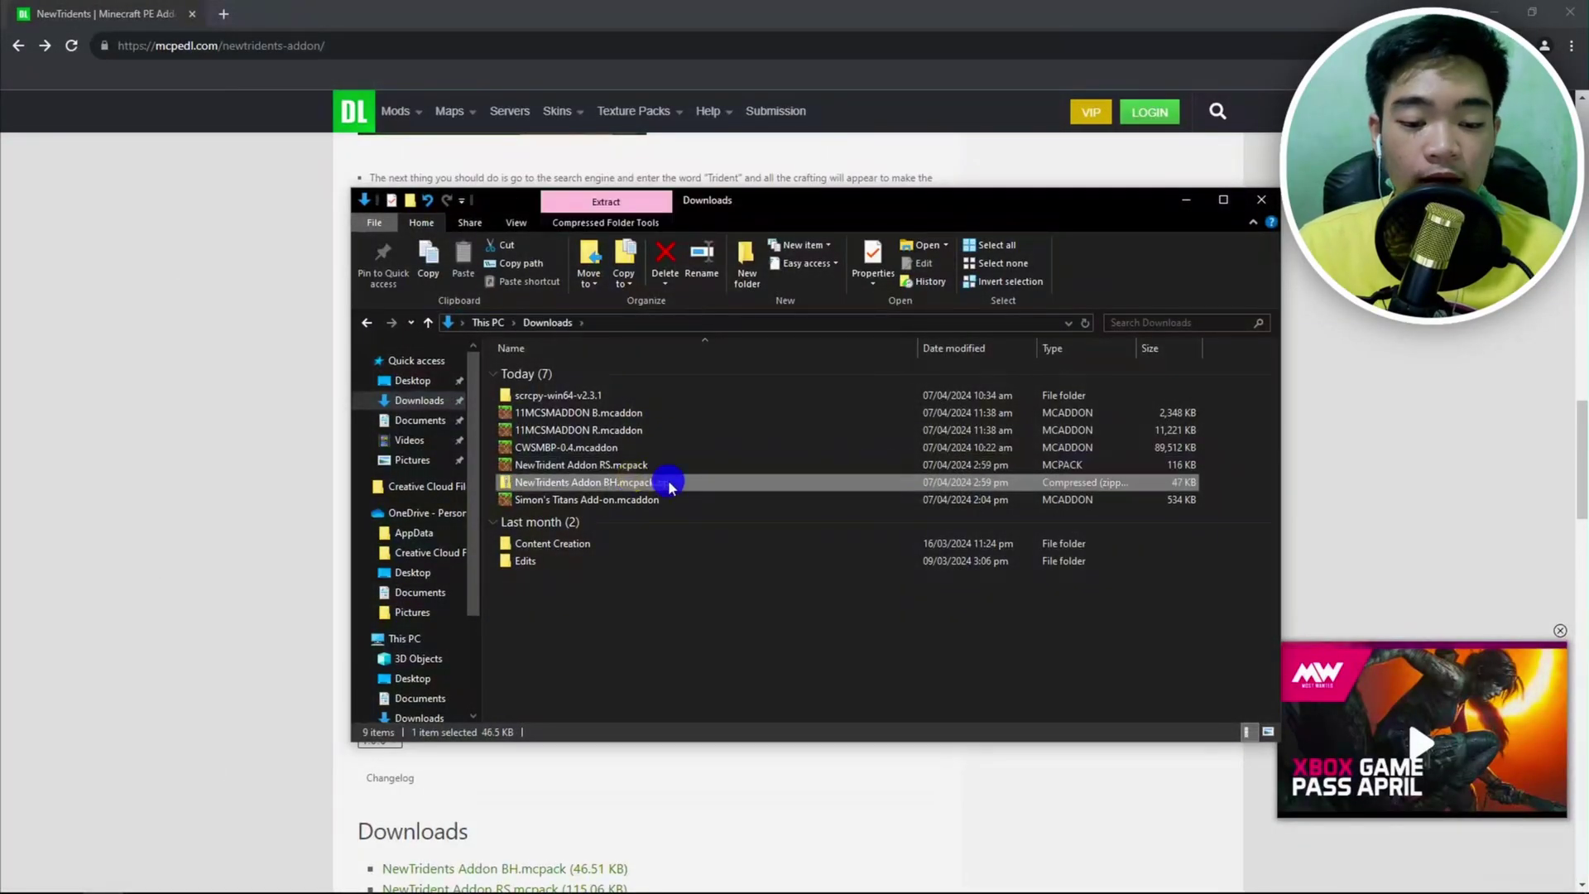
Rename the BH pack to drop its .zip ending, confirming the extension change
right_click(671, 487)
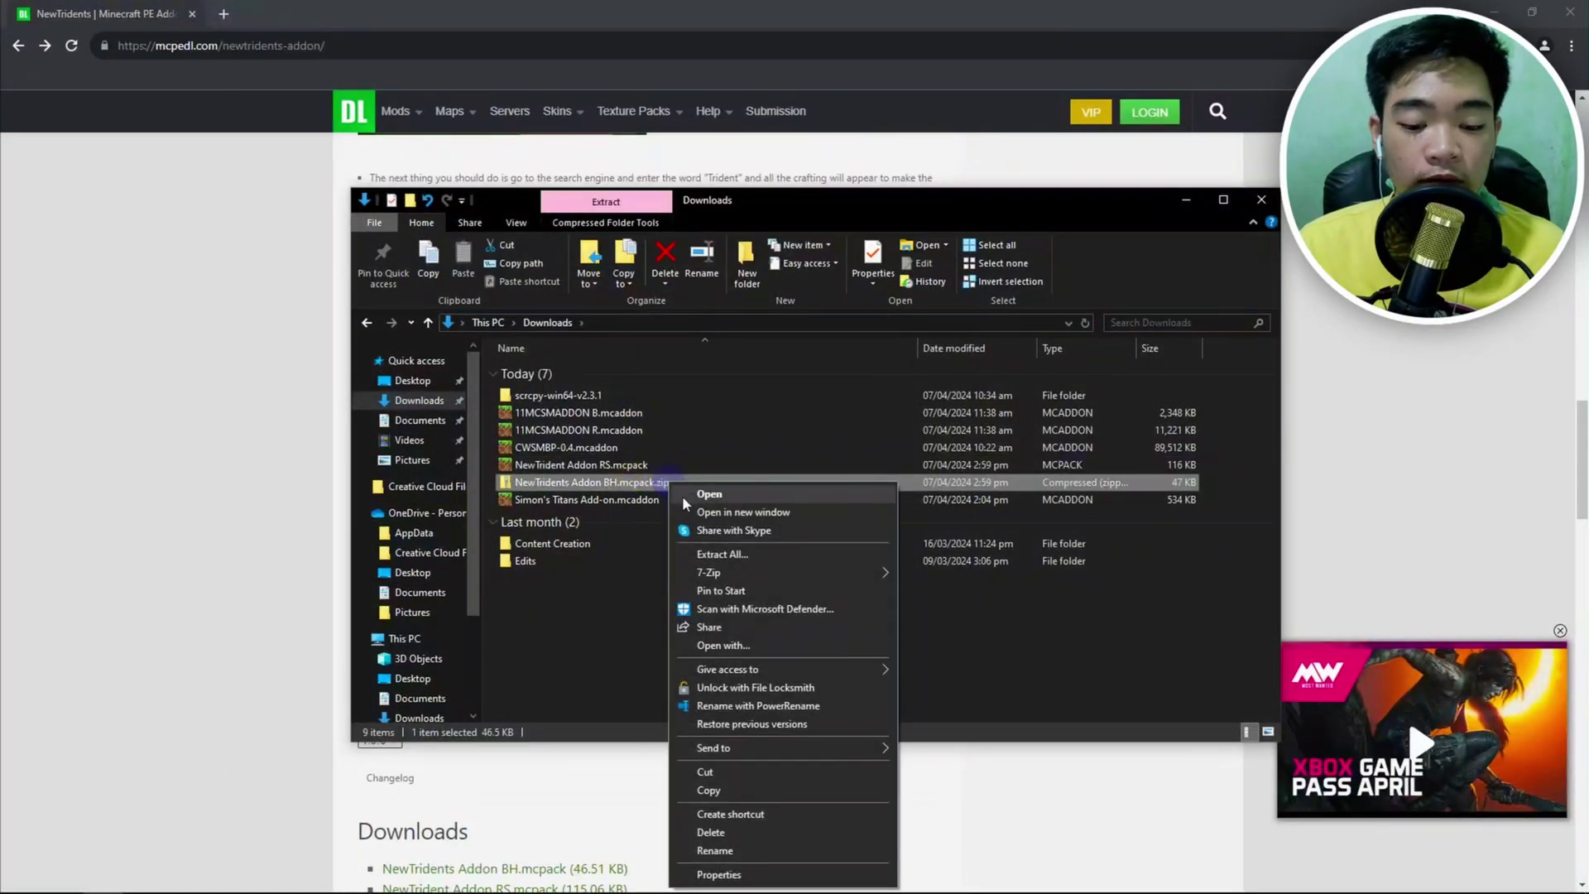
left_click(725, 852)
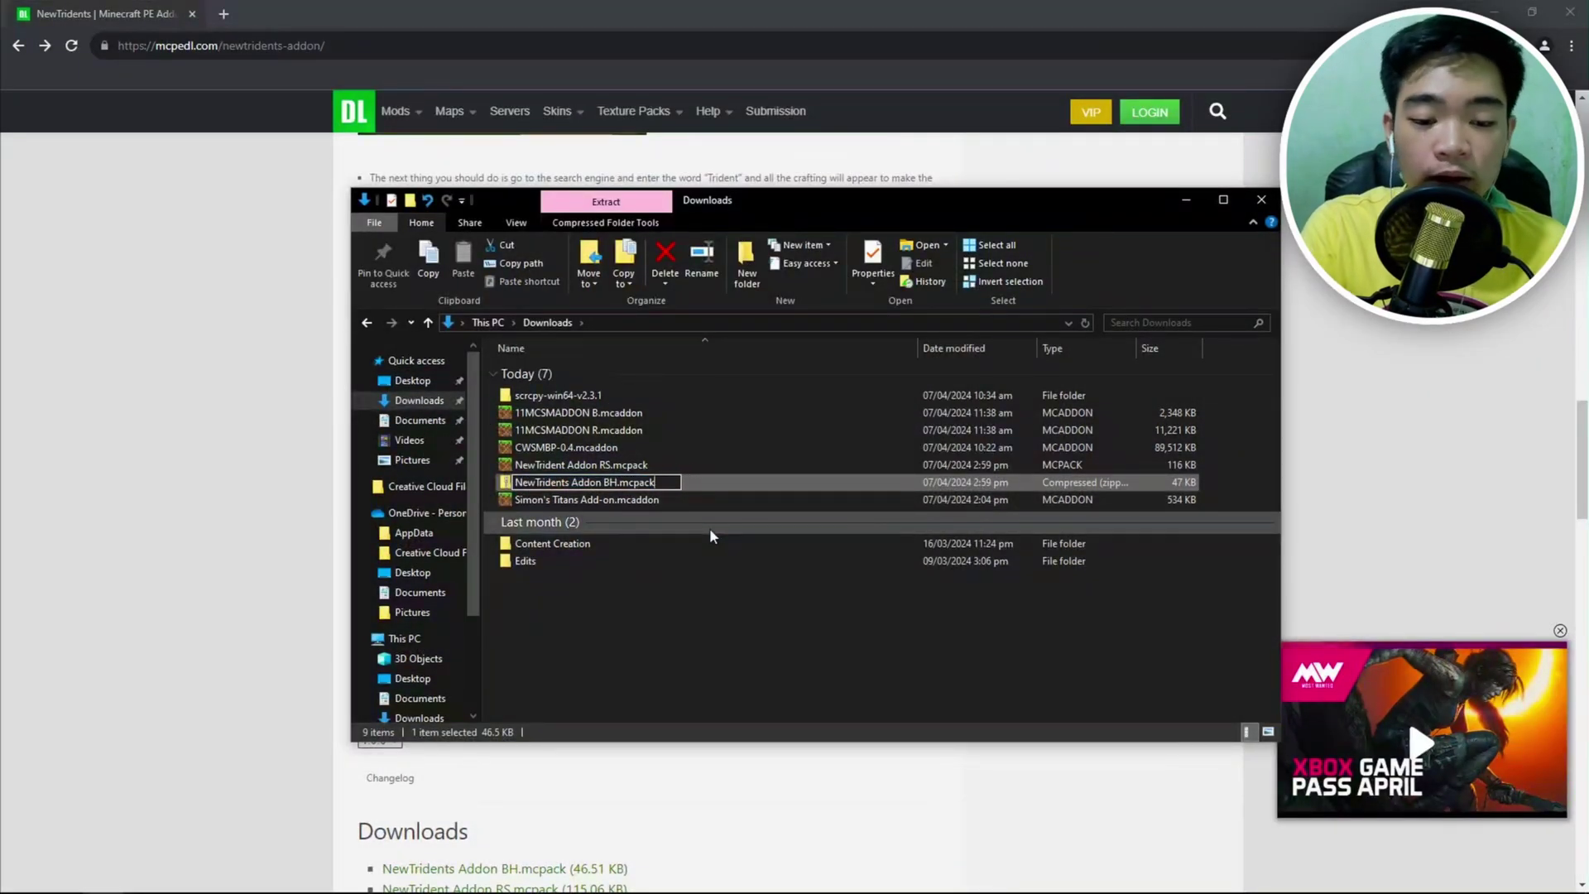
key("Return")
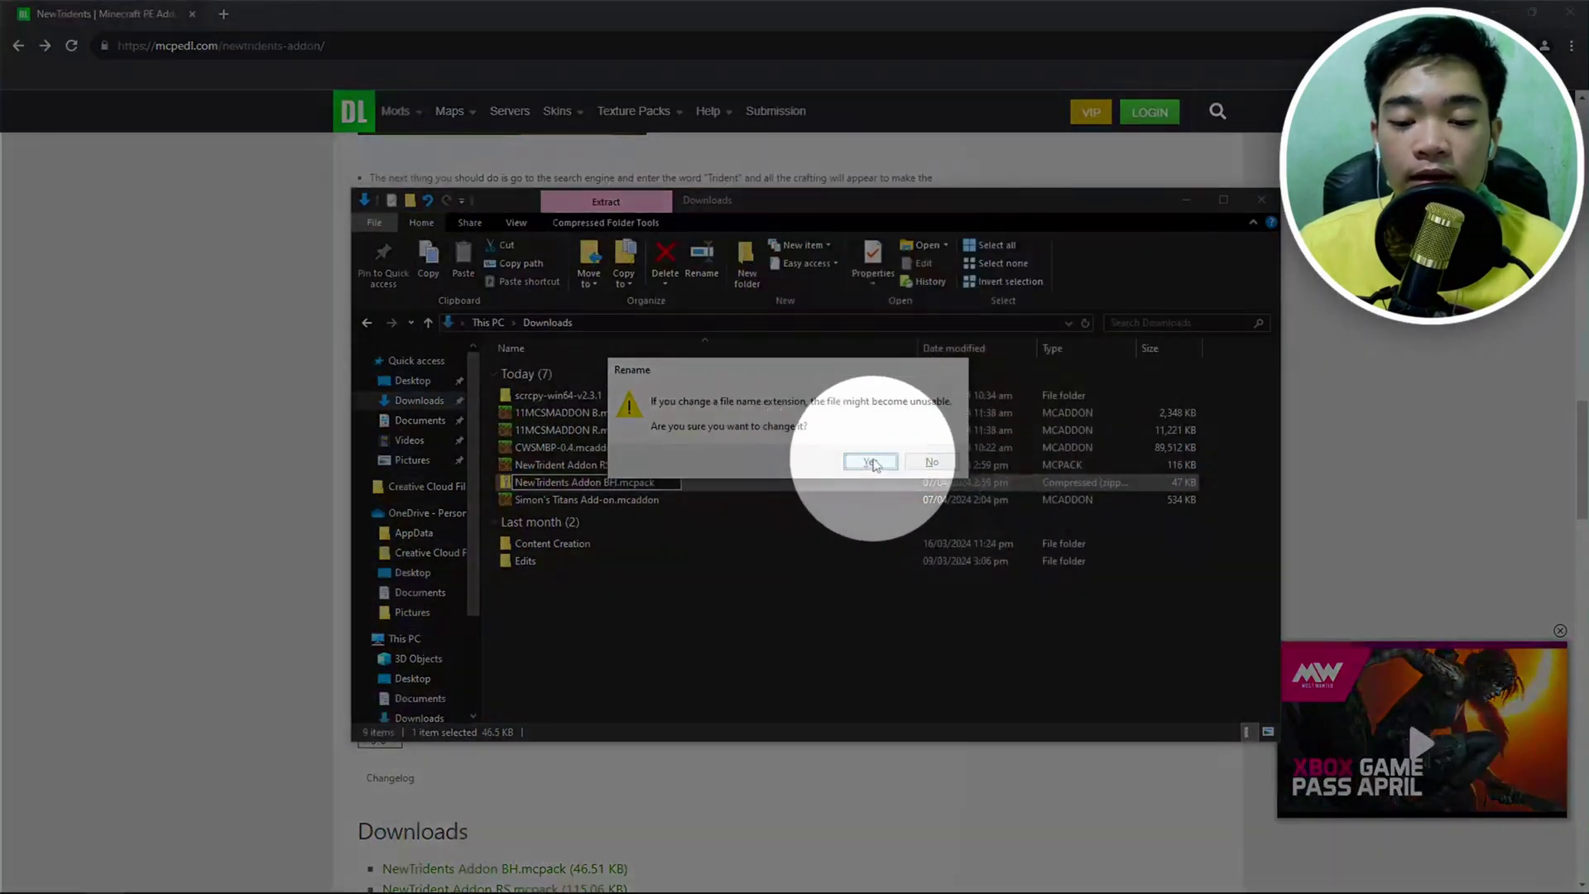
left_click(870, 462)
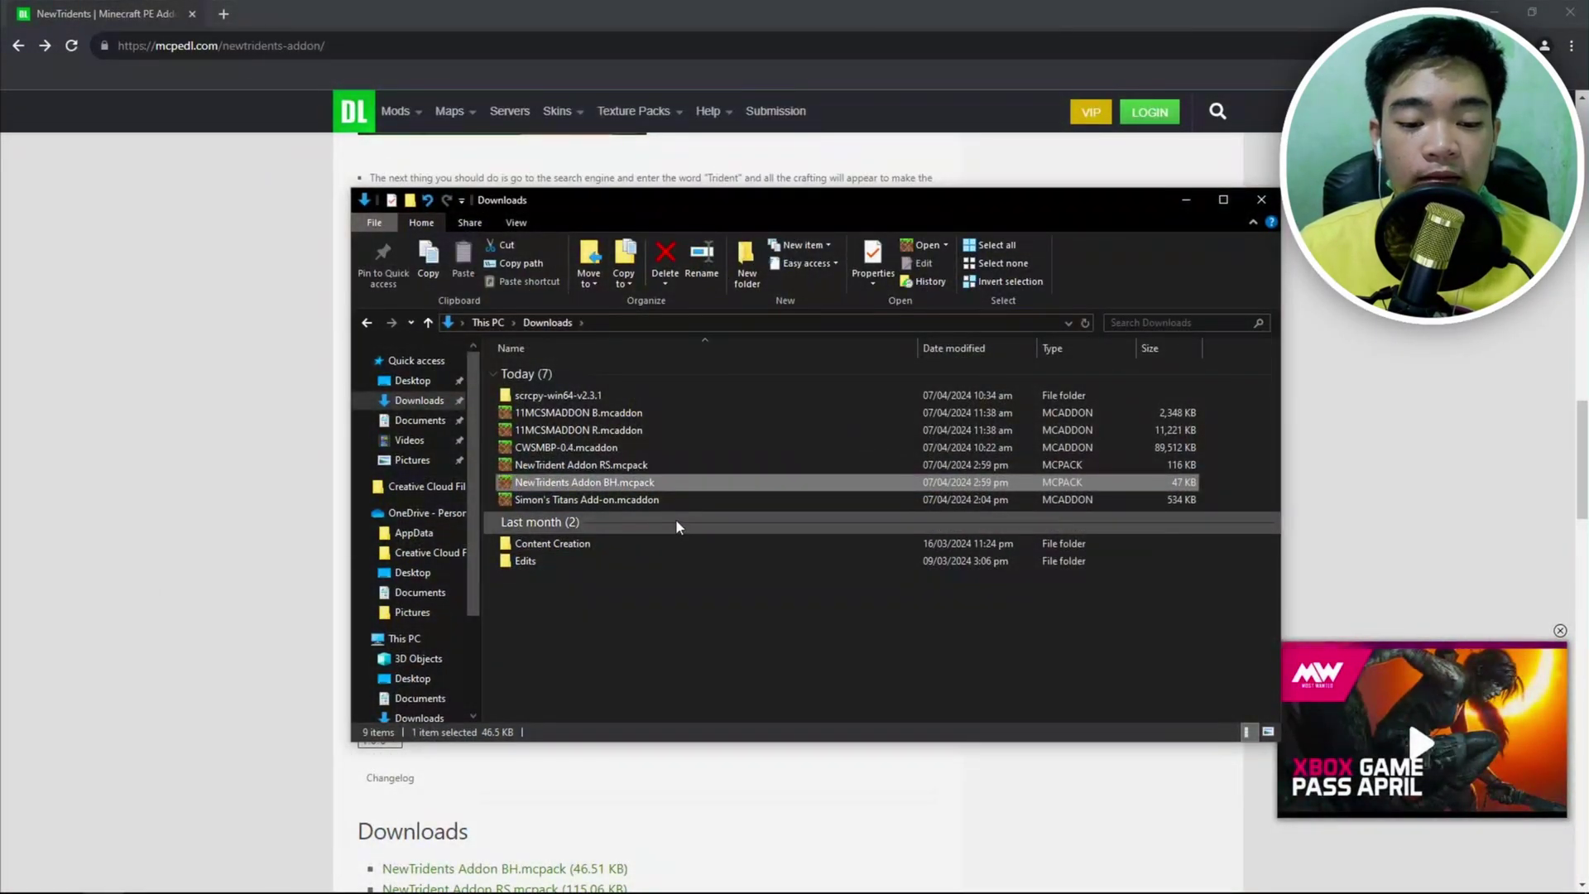
left_click(653, 464)
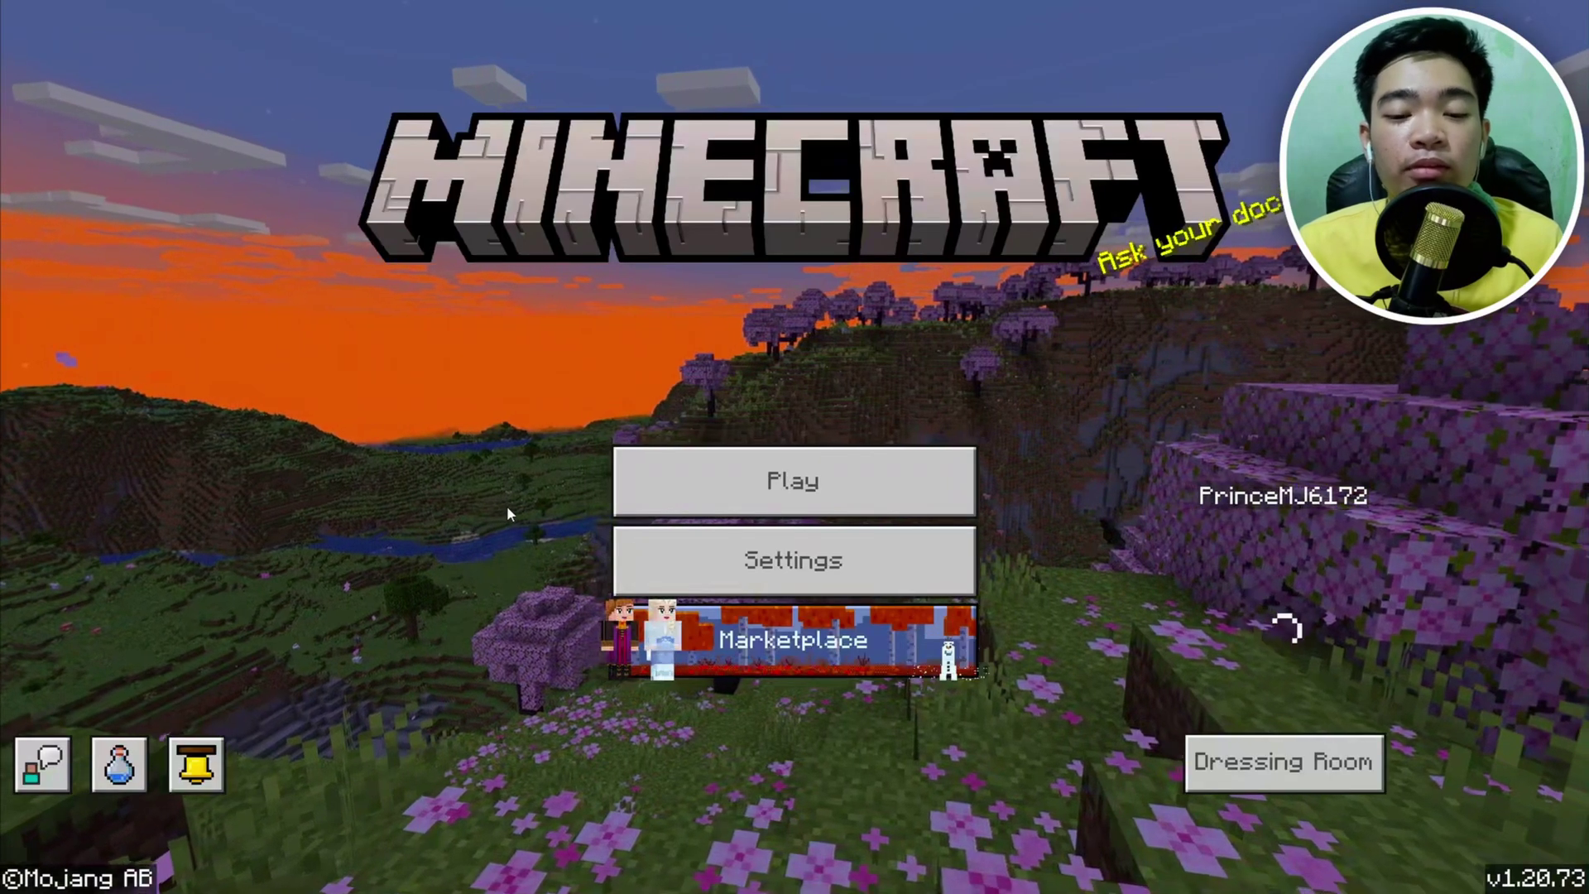
Return to Downloads and open NewTridents Addon BH.mcpack so Minecraft imports it
key("alt+Tab")
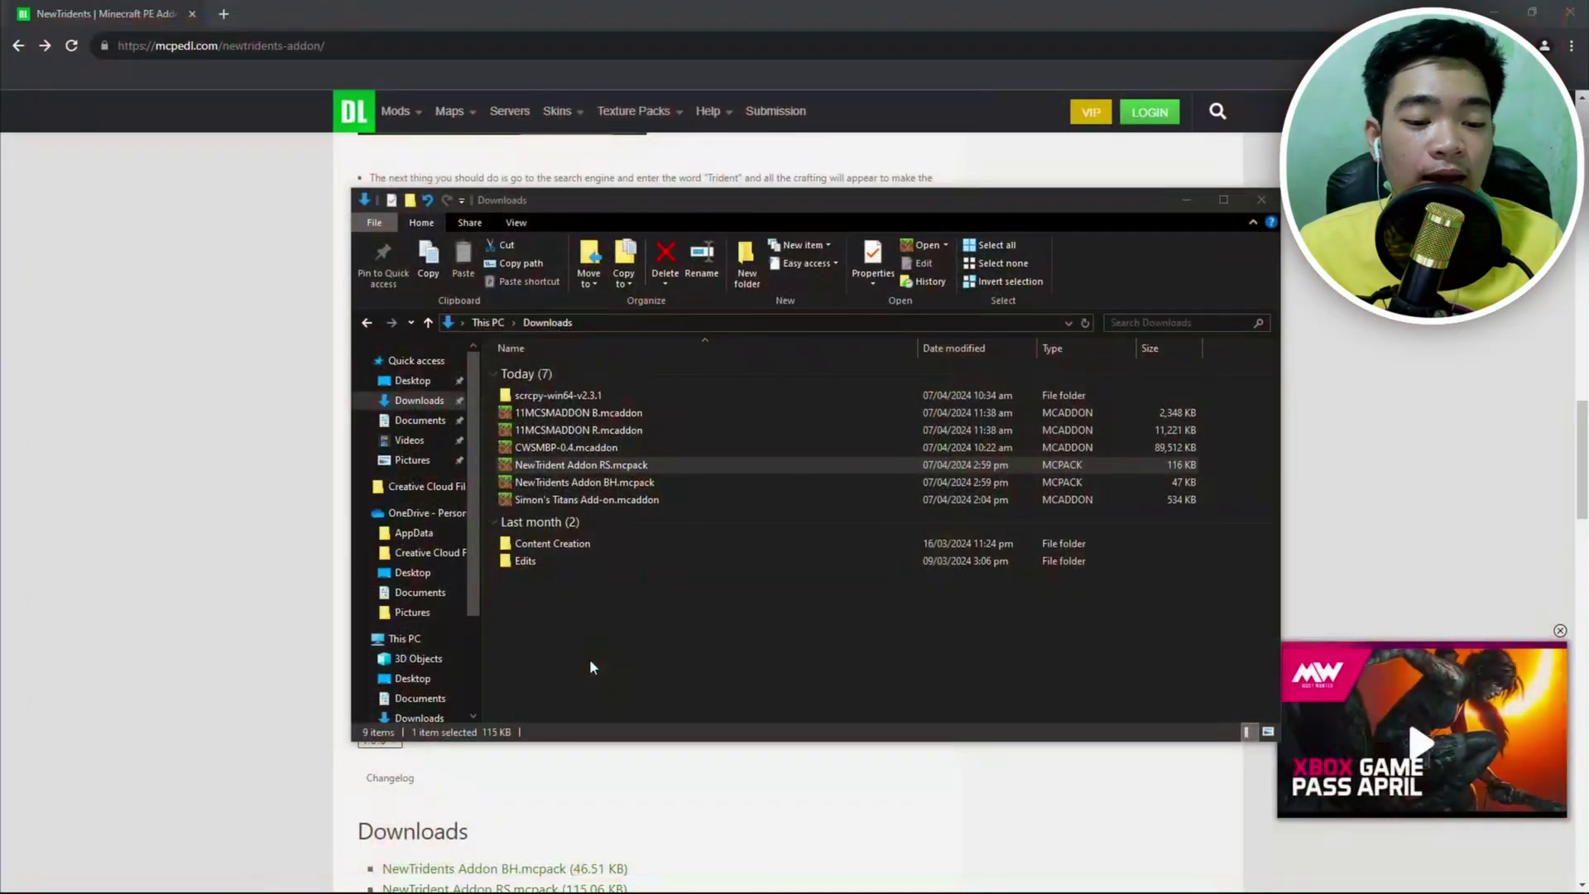
double_click(656, 484)
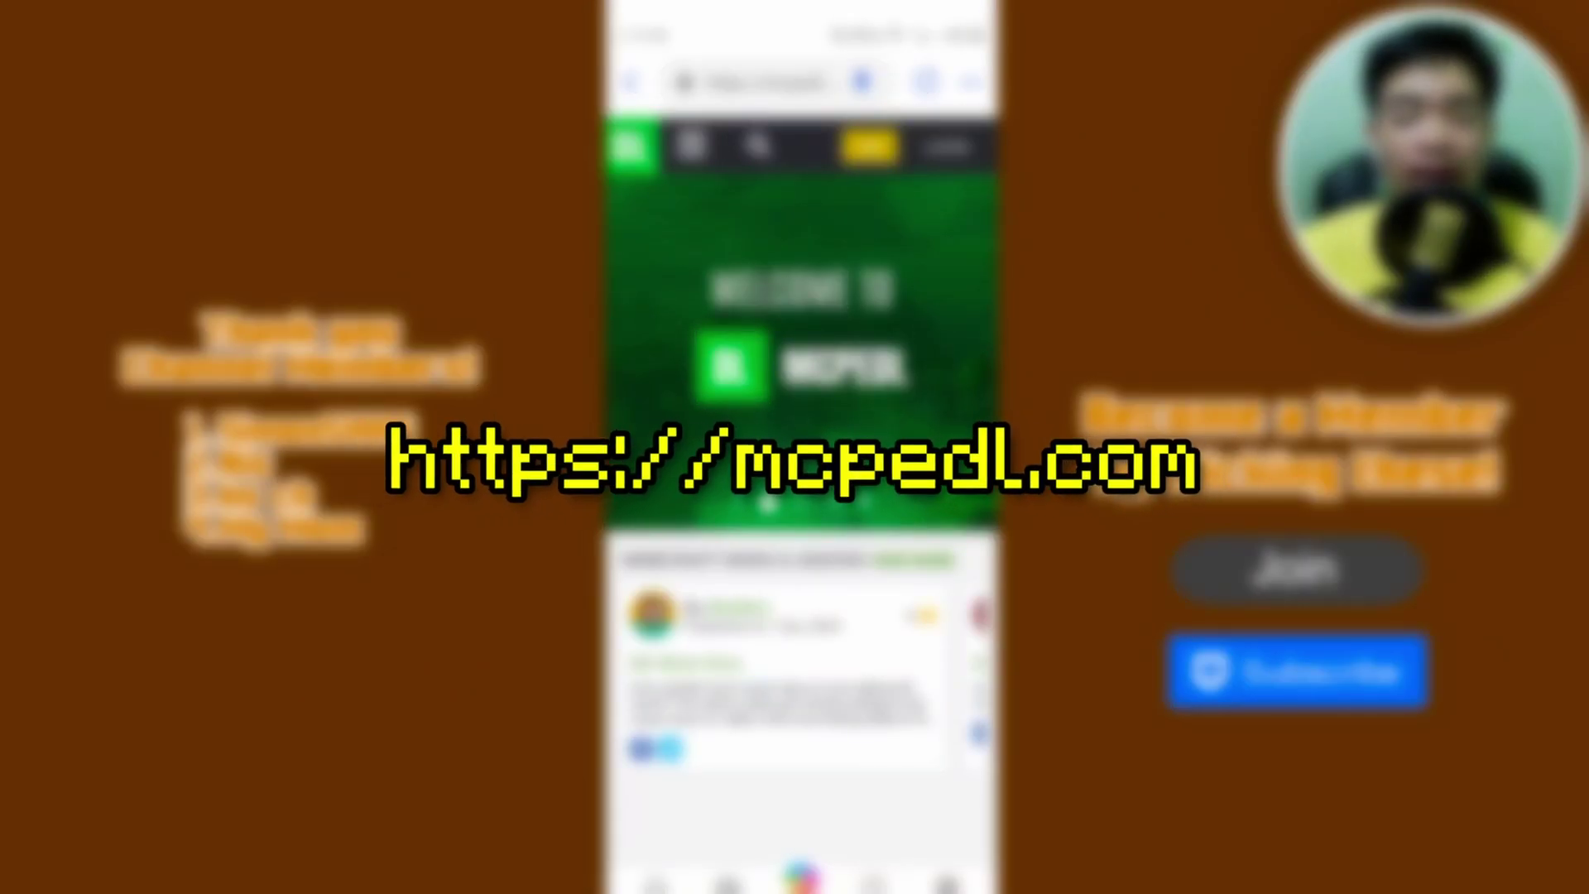
On the phone, go to Mods > Add-ons from the menu and open the NewTridents card
scroll(717, 494, "down", 15)
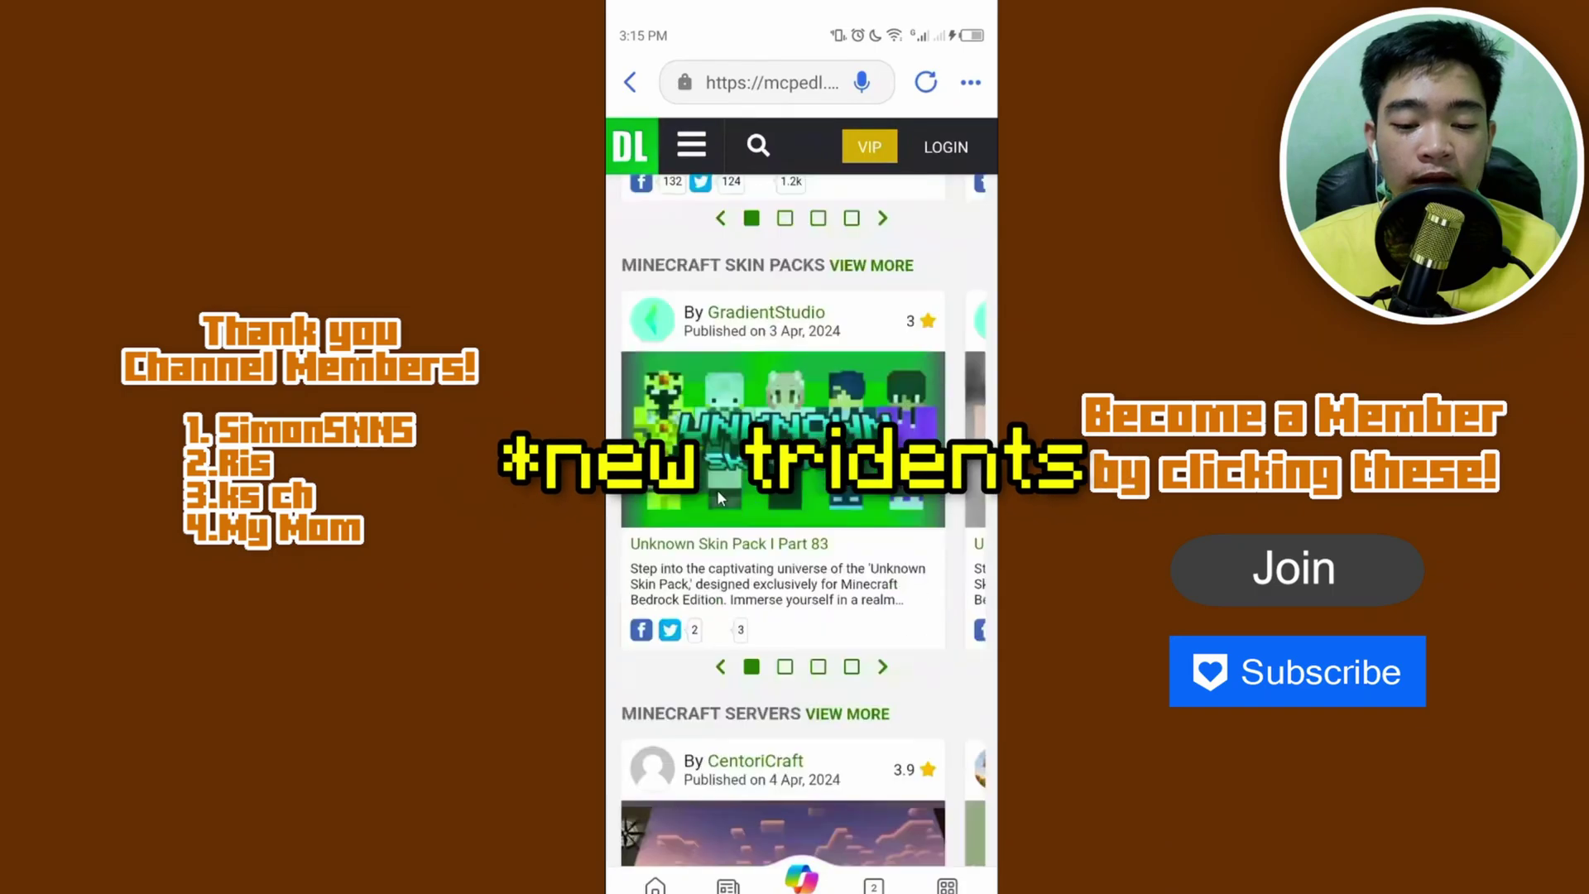
scroll(717, 489, "down", 10)
scroll(716, 489, "up", 15)
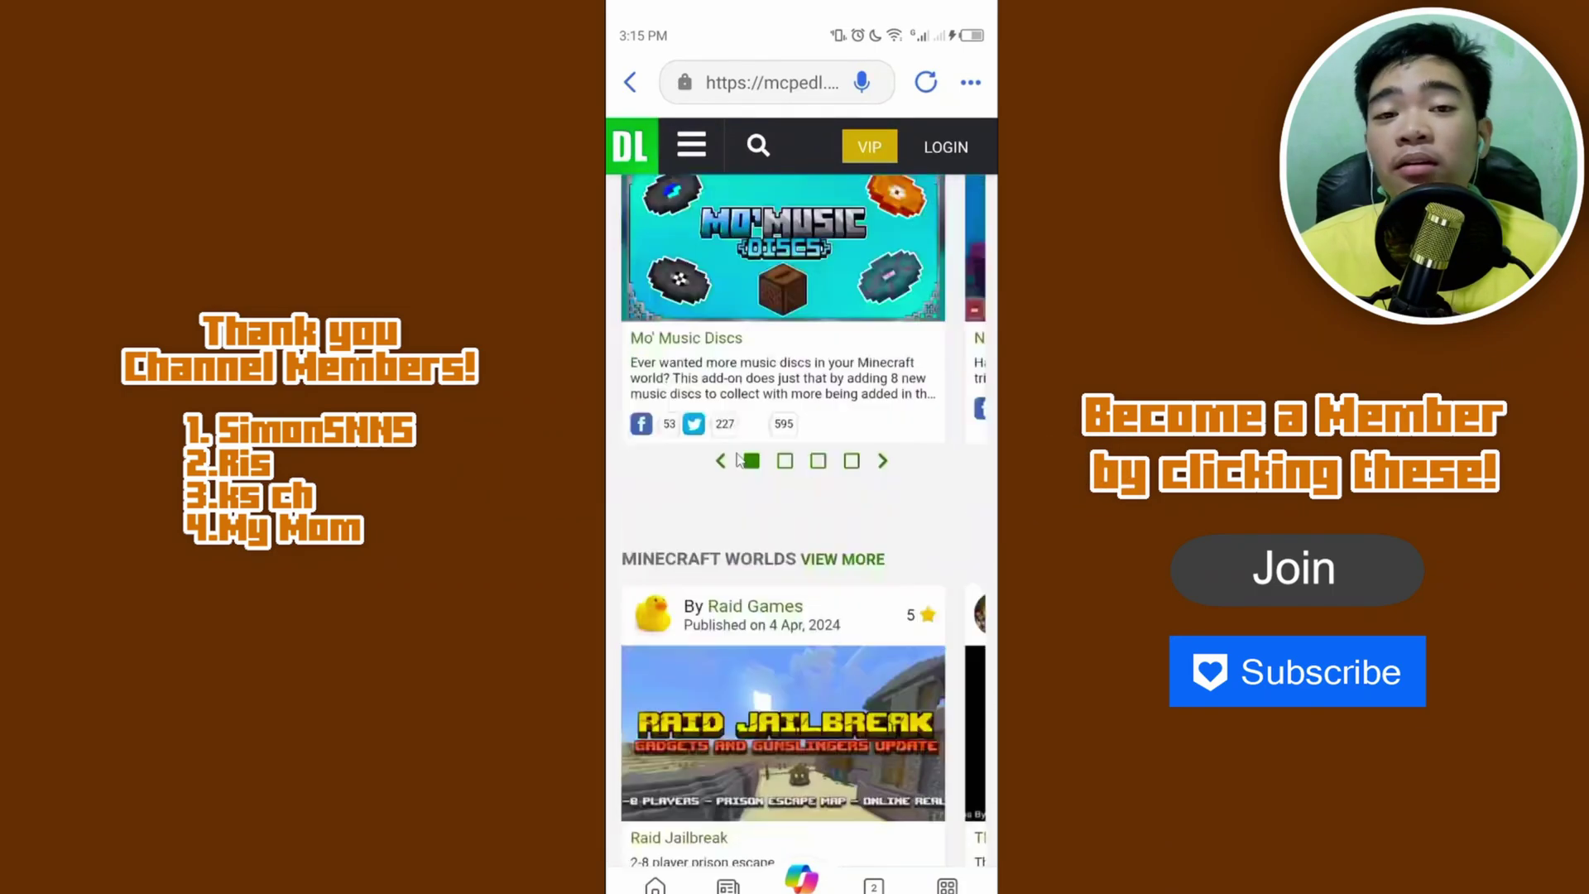
scroll(739, 460, "up", 5)
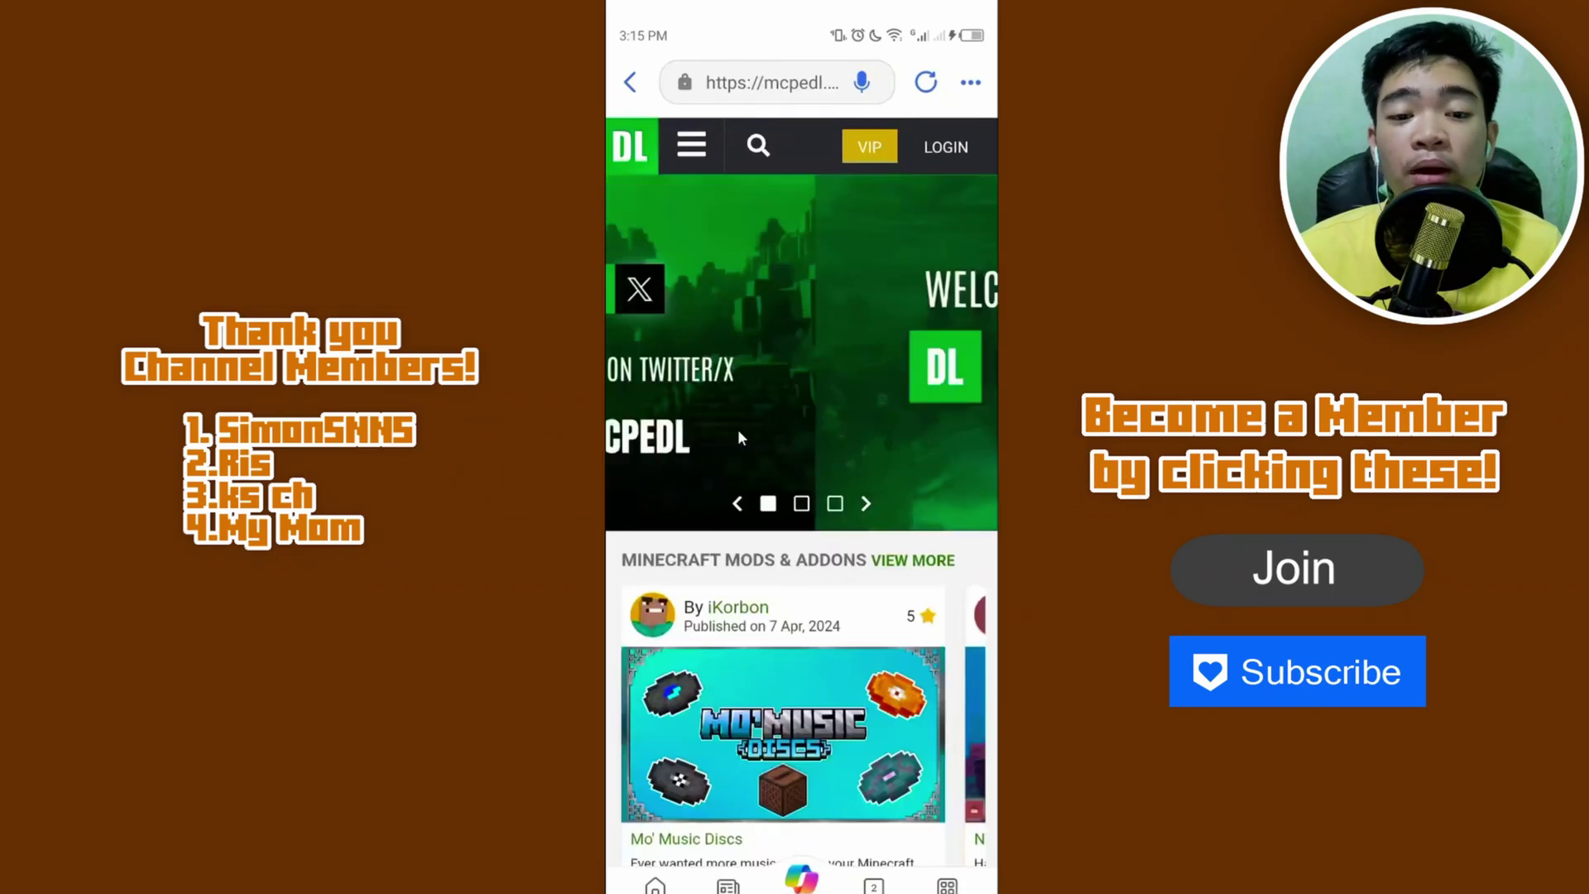
left_click(693, 149)
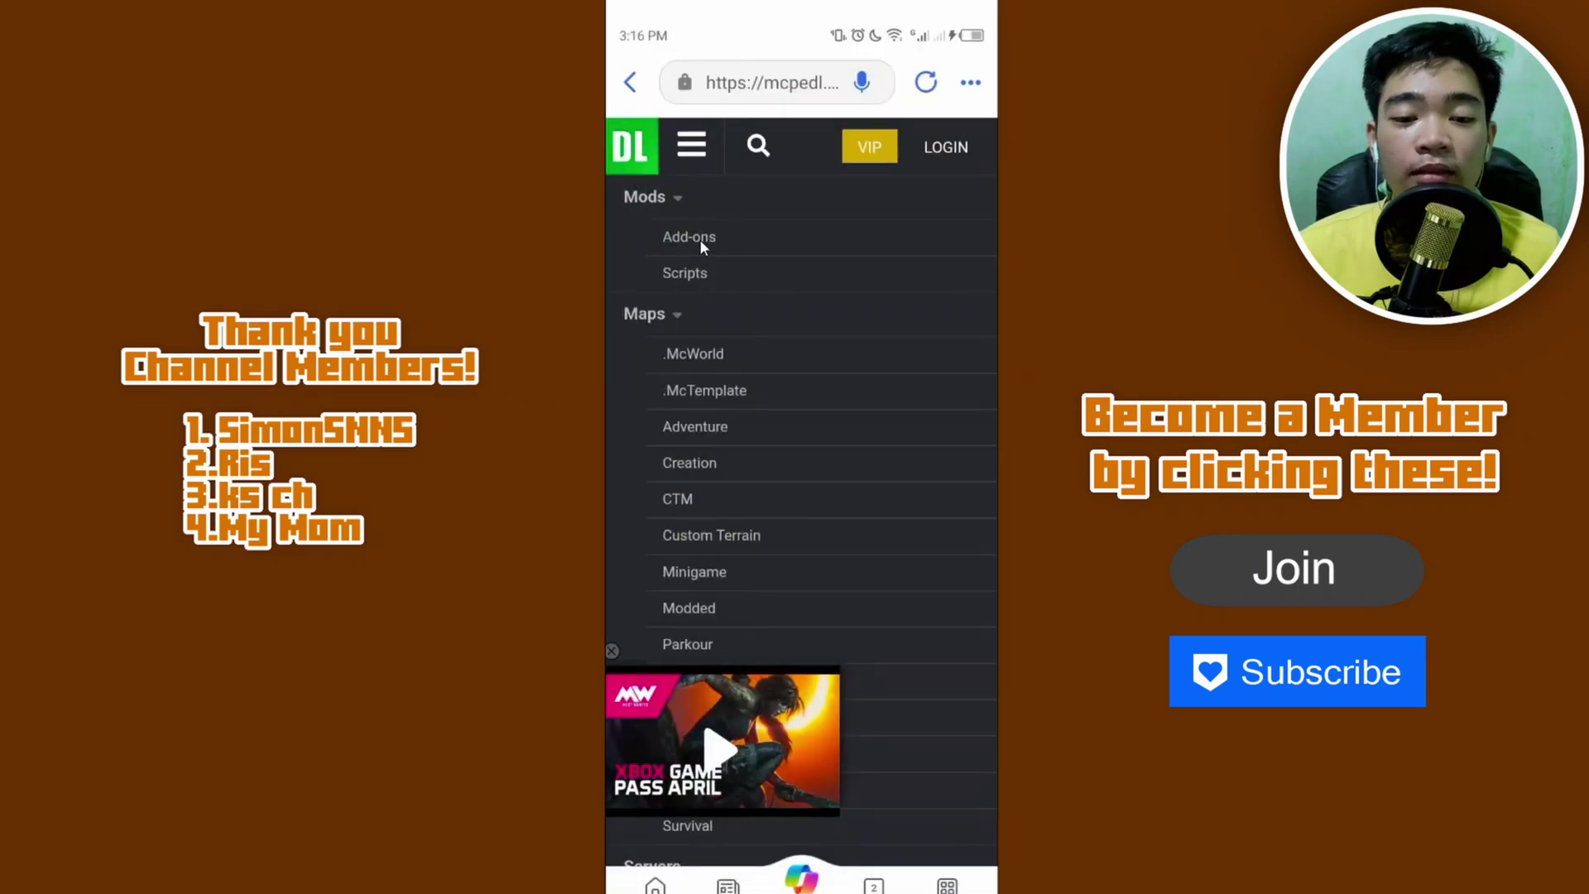
left_click(699, 240)
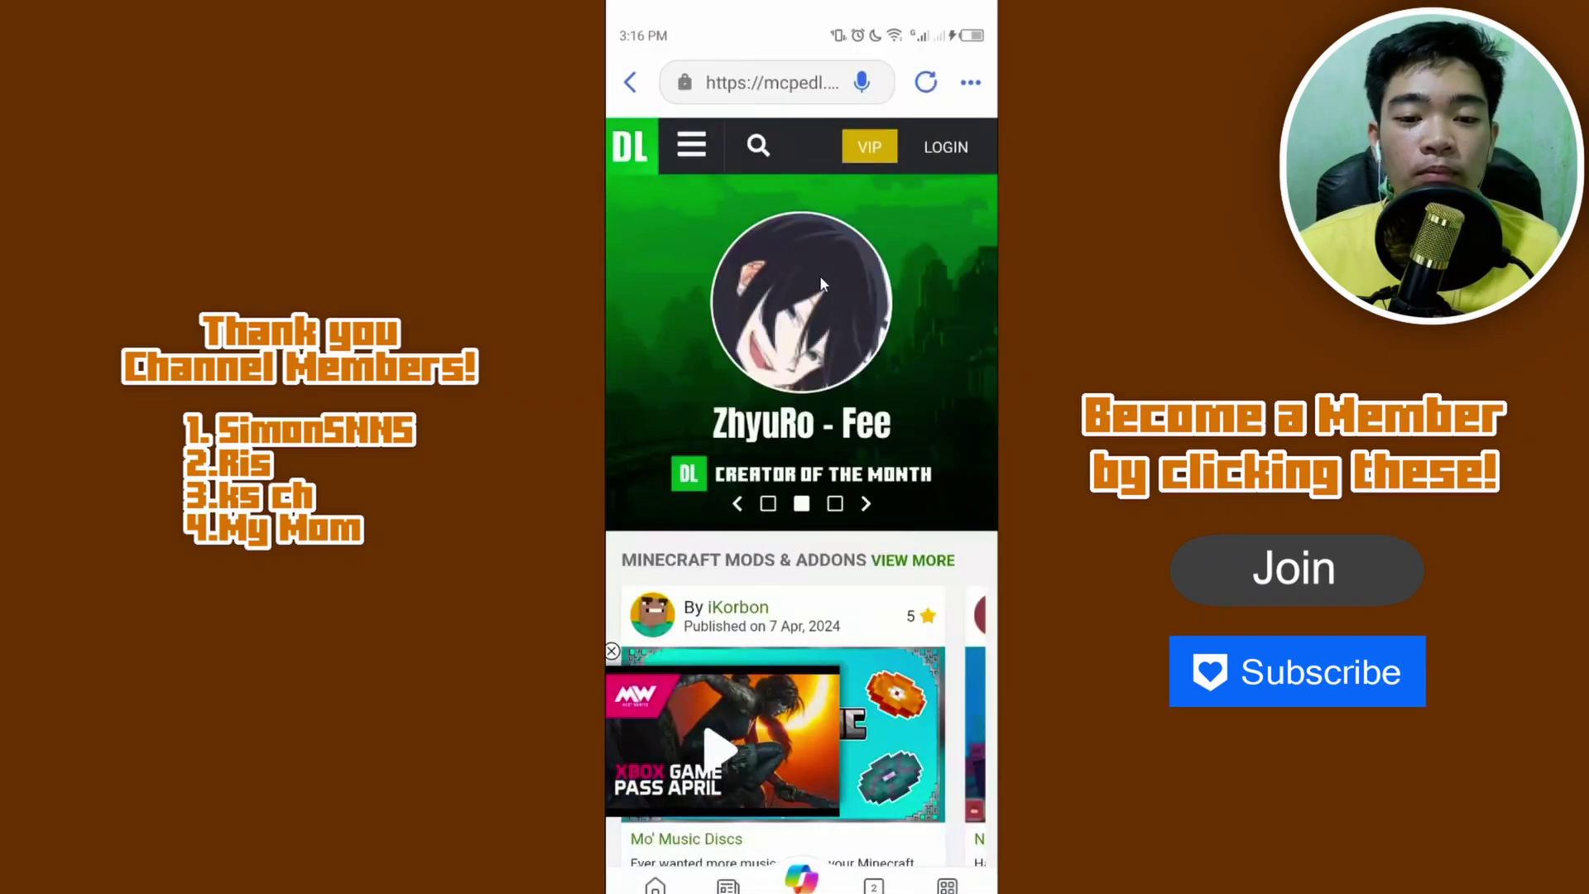
scroll(838, 468, "down", 3)
scroll(838, 467, "down", 5)
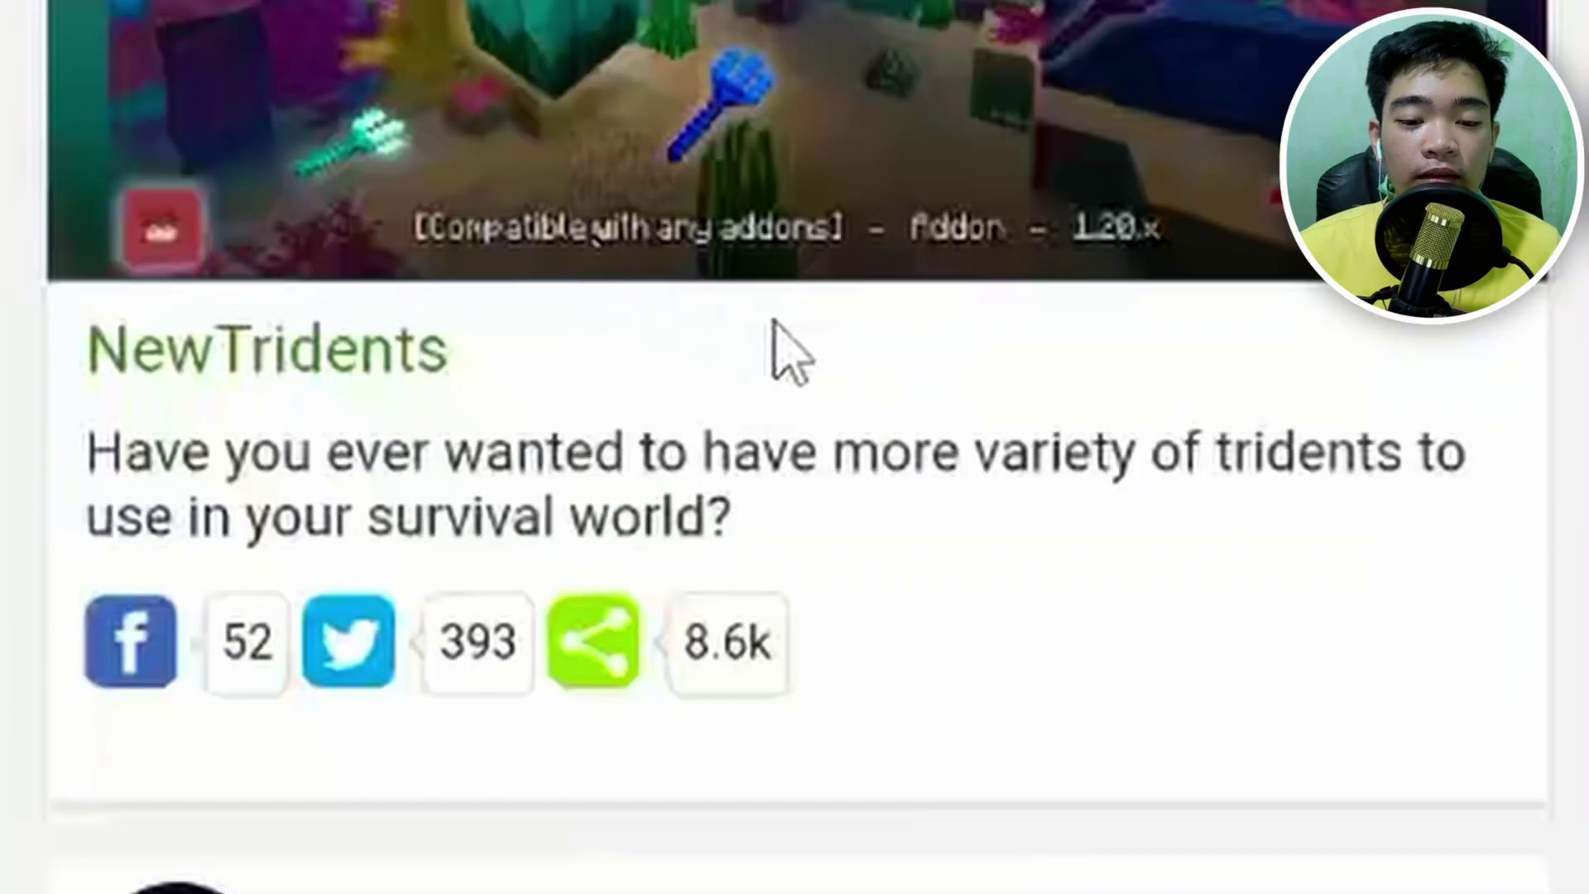
scroll(782, 476, "up", 3)
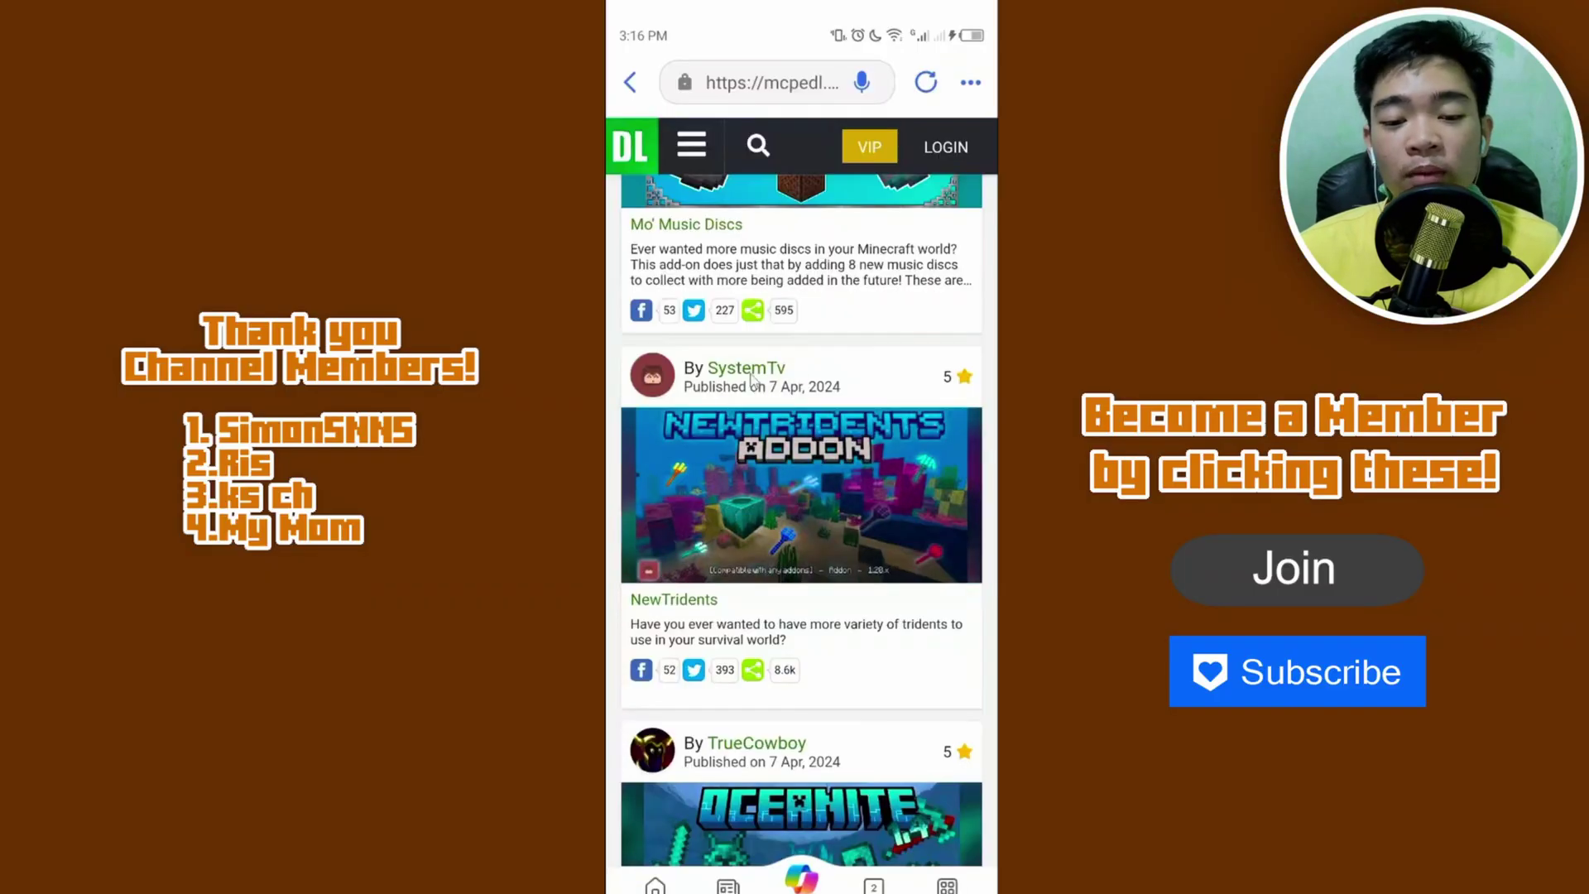
left_click(754, 479)
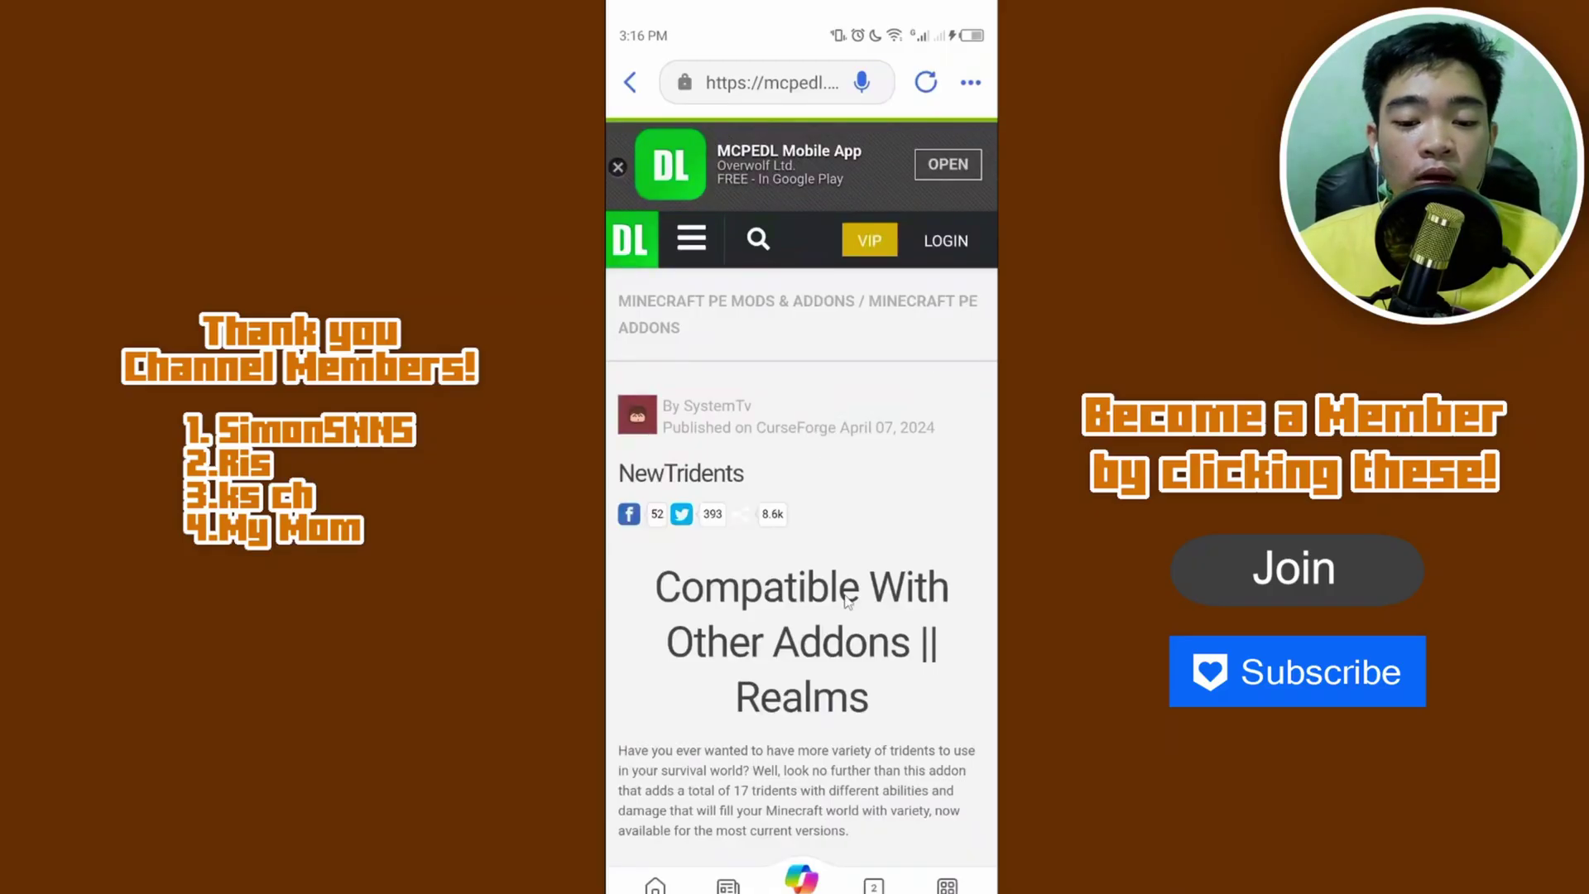
Scroll to the Downloads list and choose the NewTridents Addon BH.mcpack link
scroll(852, 653, "down", 10)
scroll(840, 713, "down", 10)
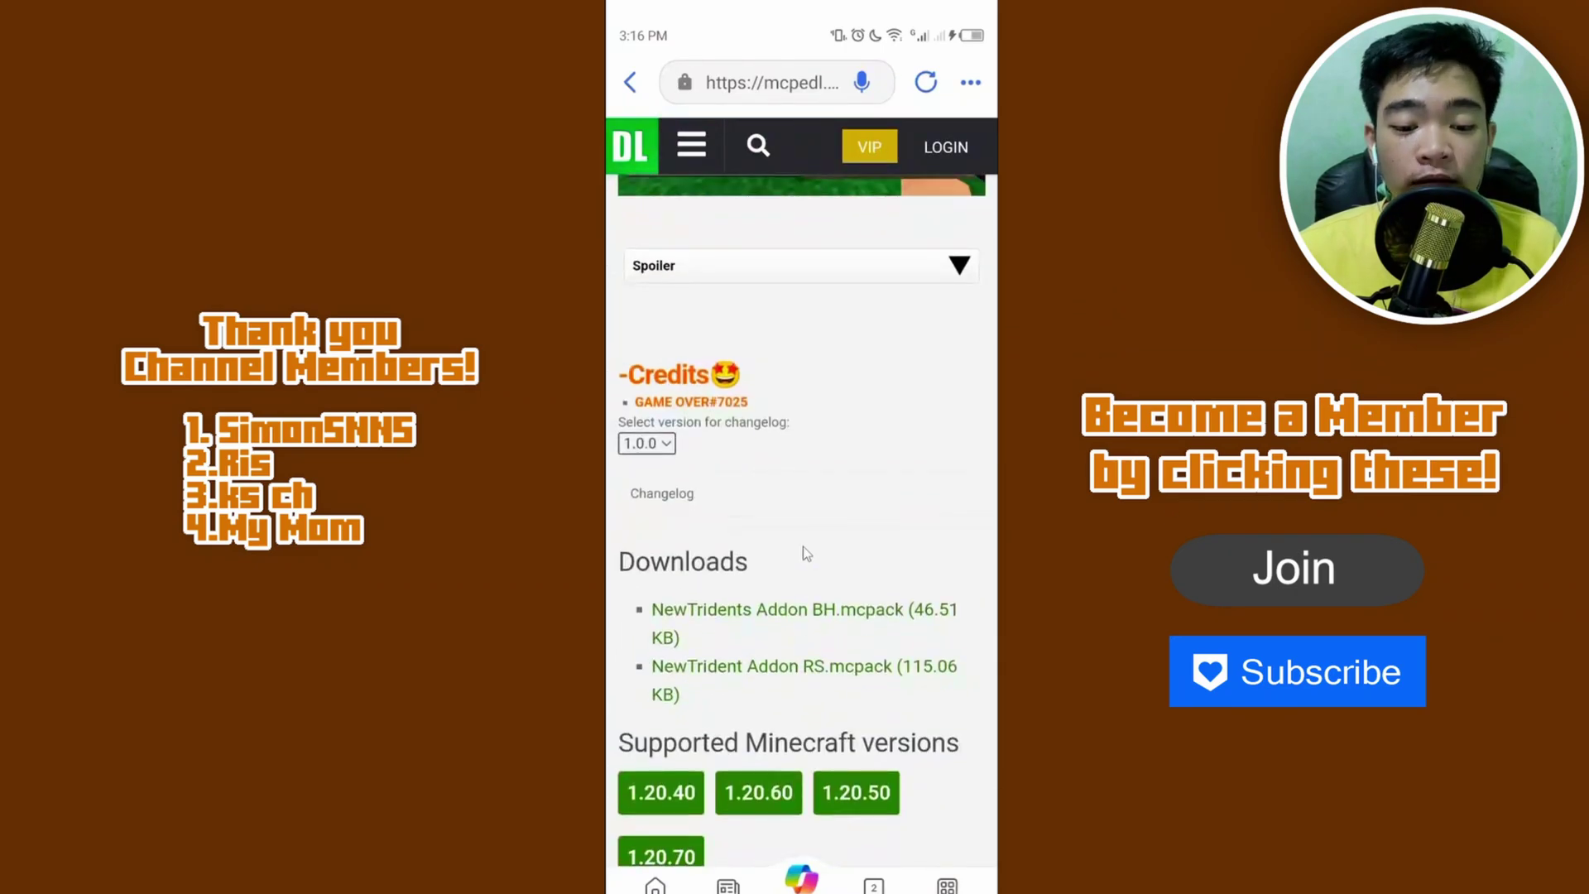
scroll(807, 550, "down", 1)
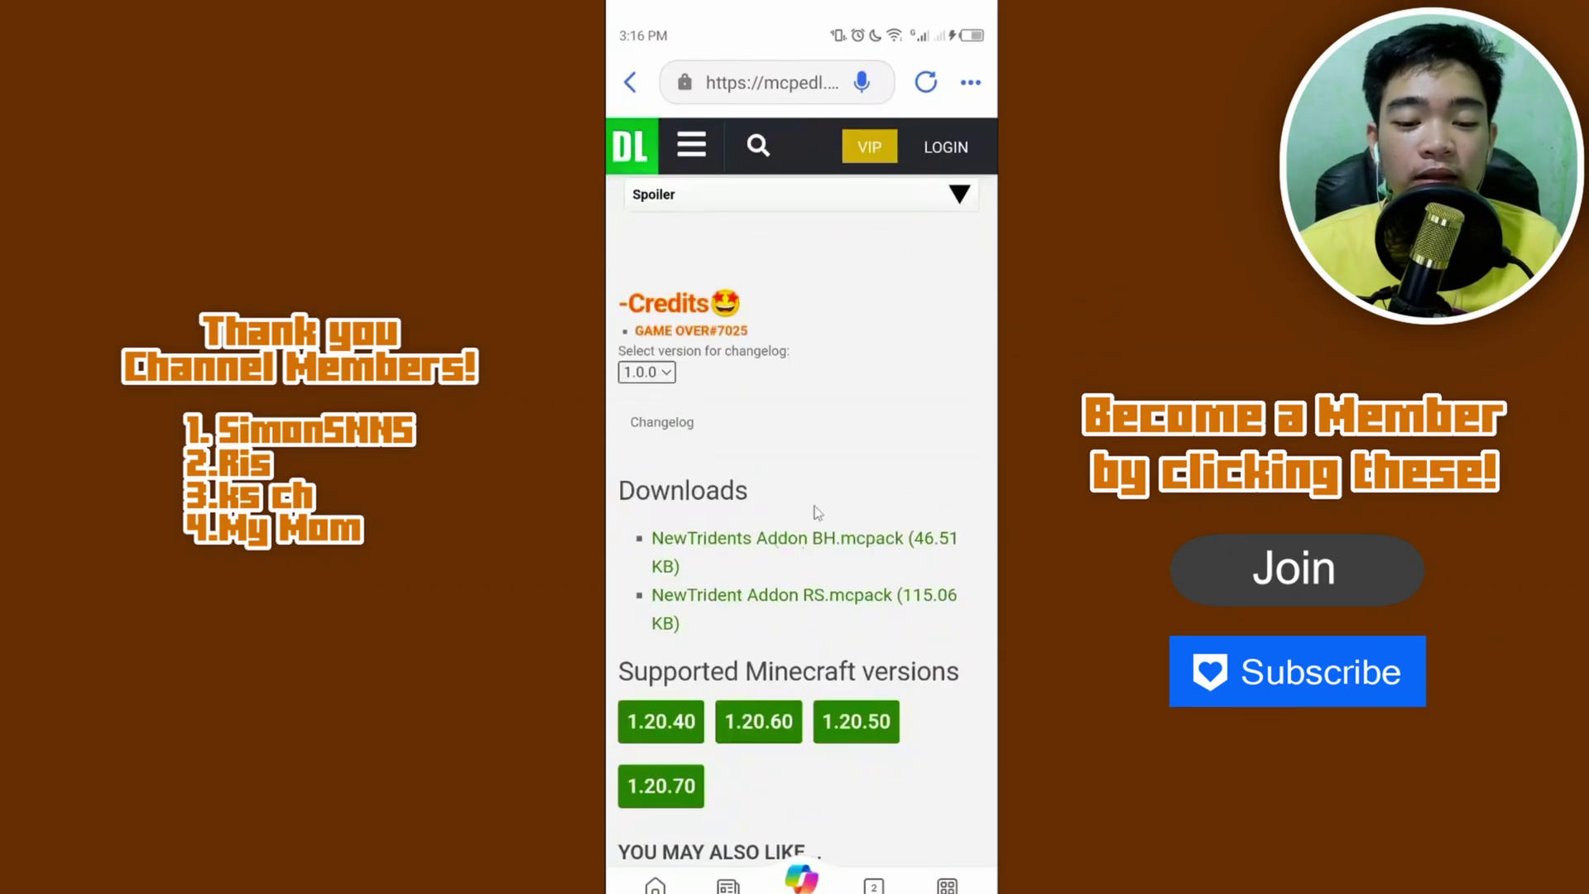
left_click(784, 540)
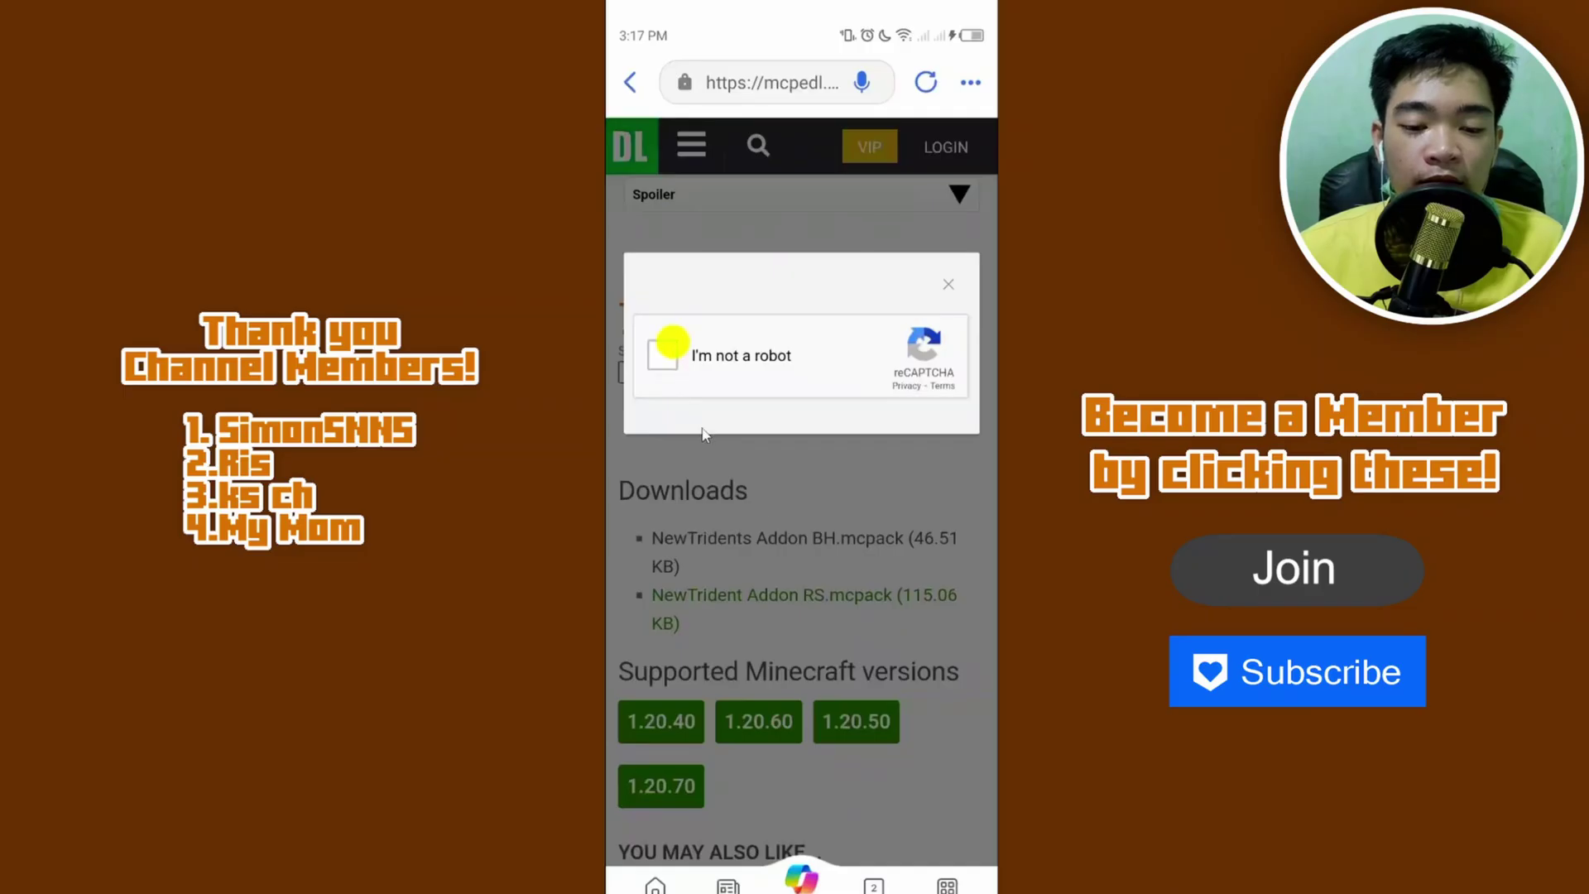
Tick the reCAPTCHA box, select the four motorcycle tiles, and submit the check
left_click(660, 353)
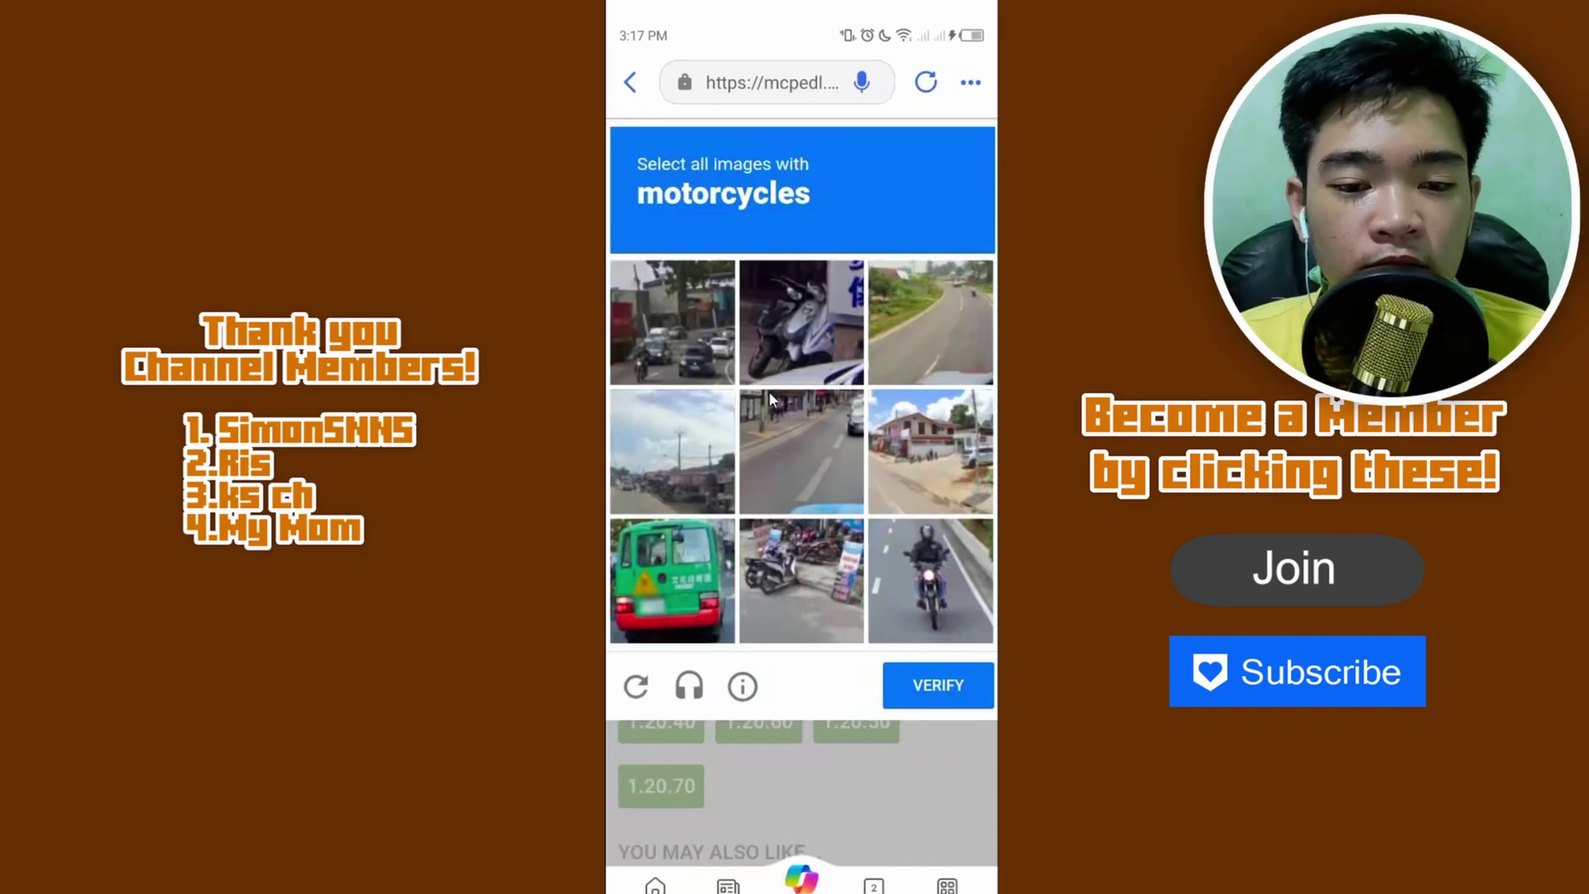
left_click(786, 349)
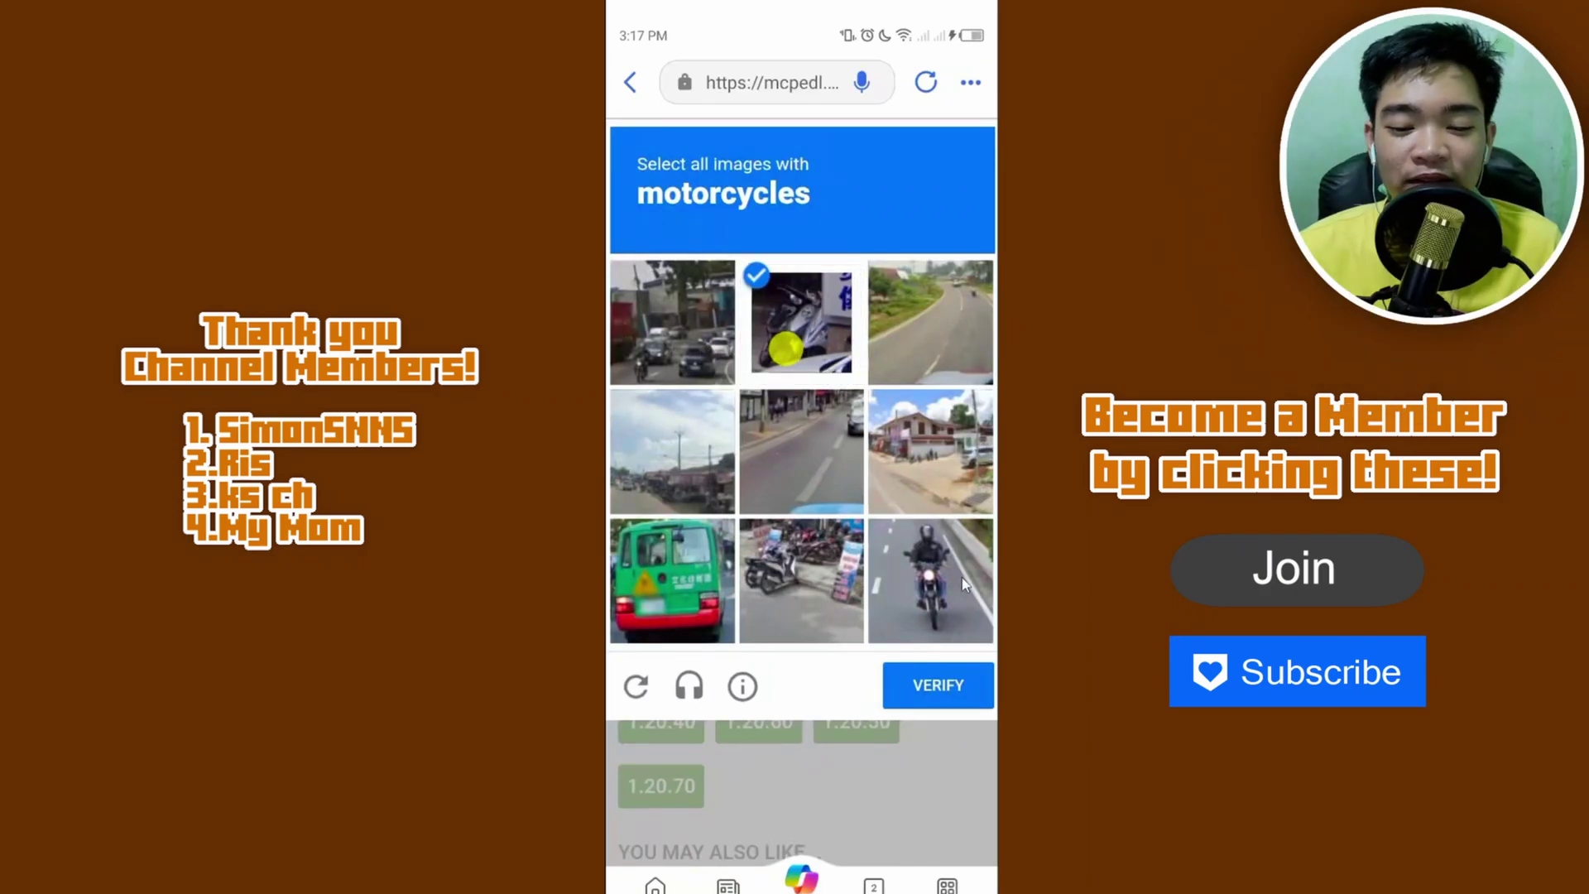
left_click(962, 577)
left_click(806, 608)
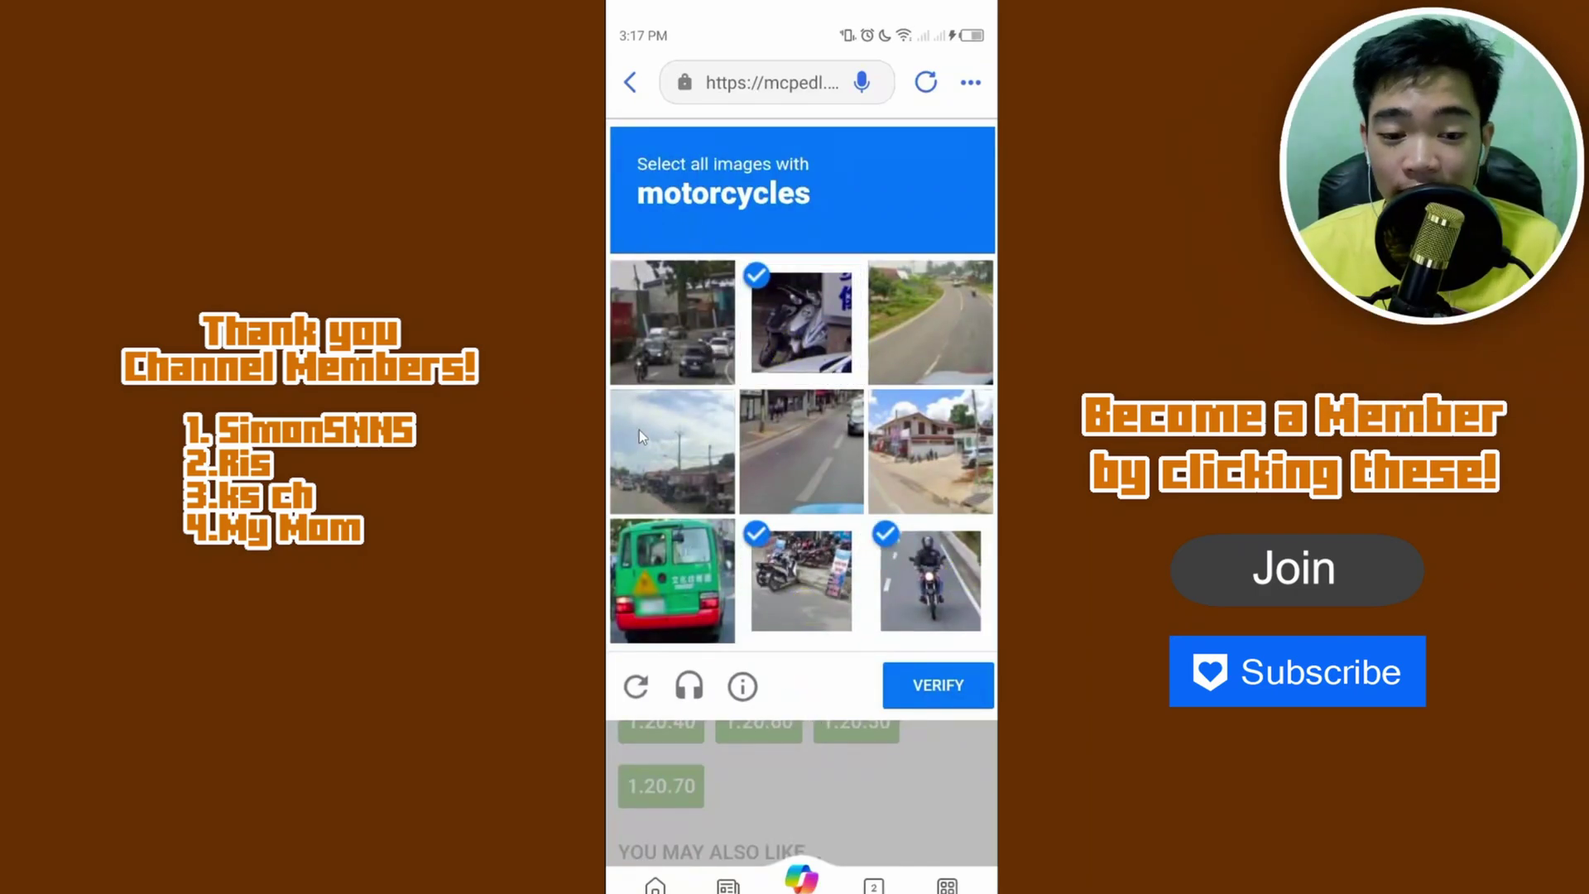
left_click(663, 367)
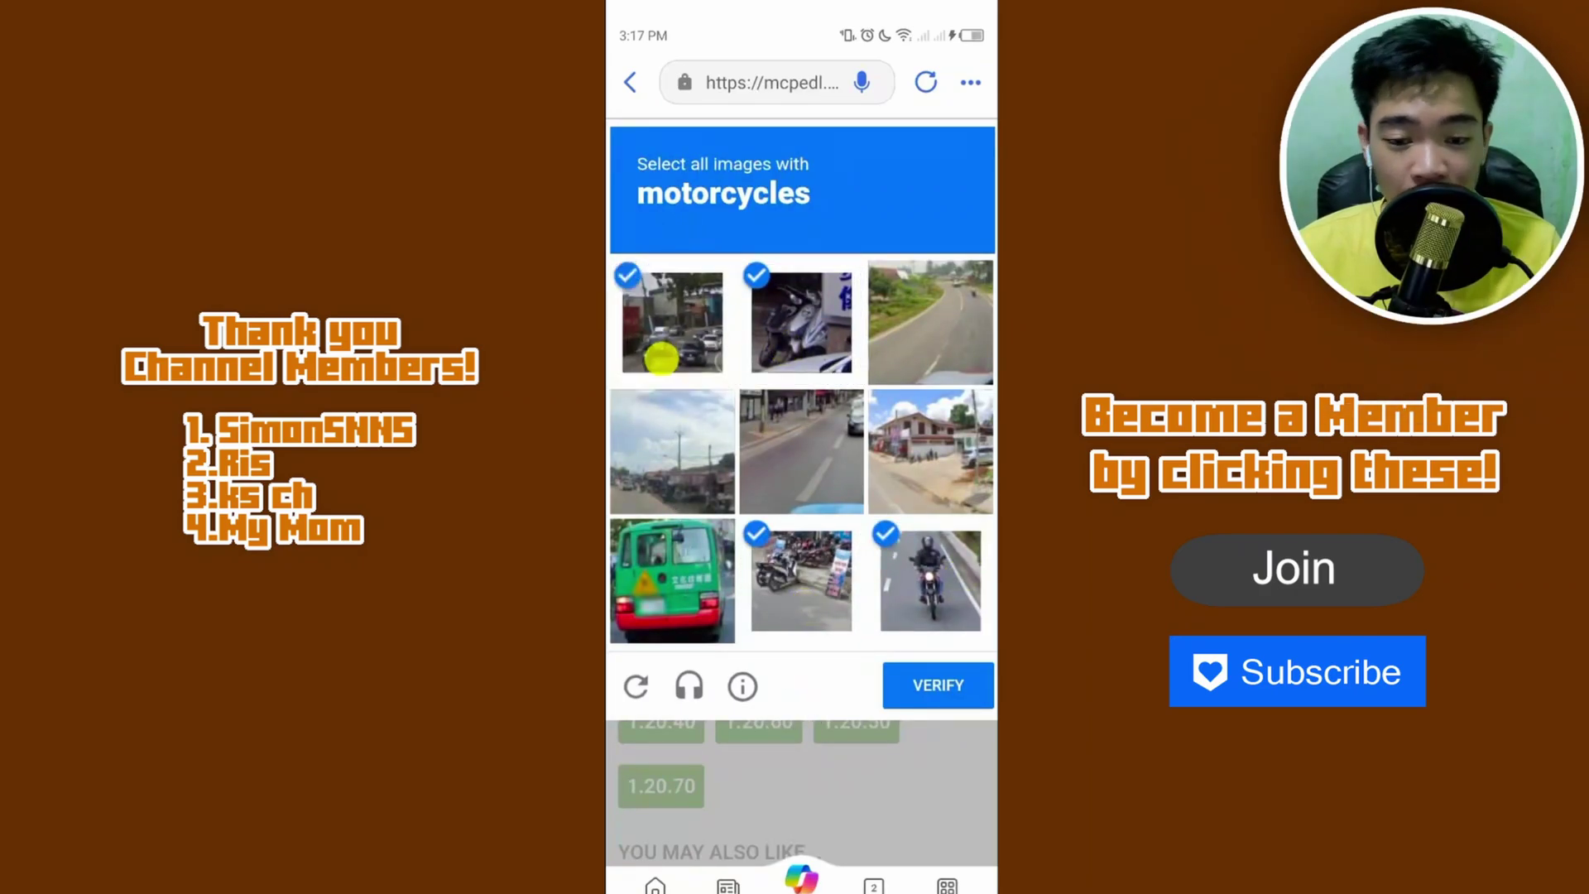
left_click(946, 684)
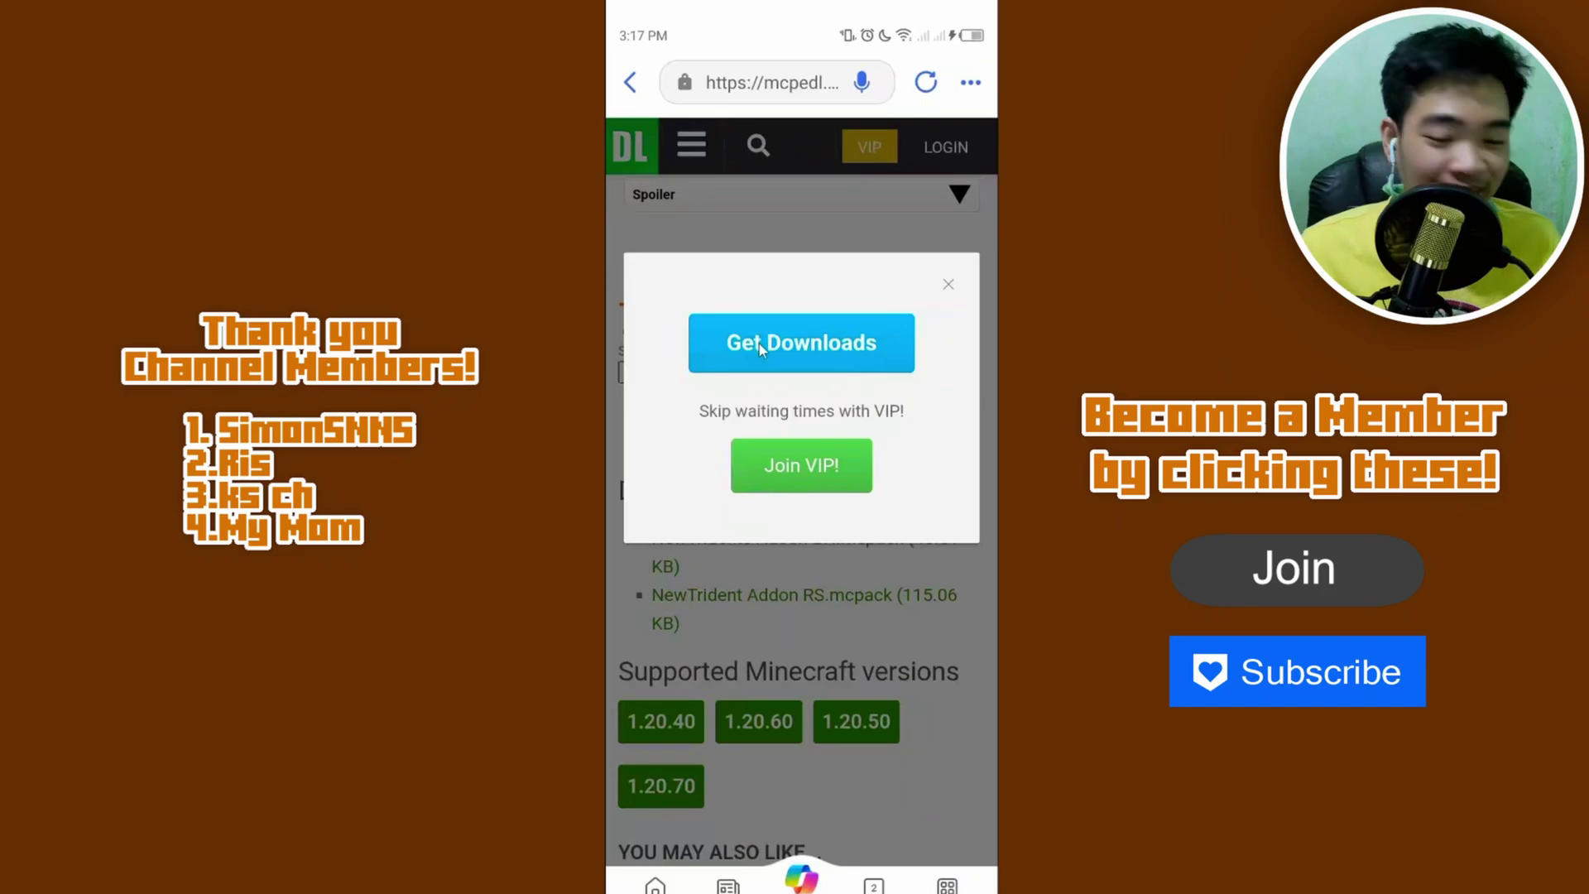
Download NewTridents Addon BH.mcpack from the Files ready list
left_click(776, 342)
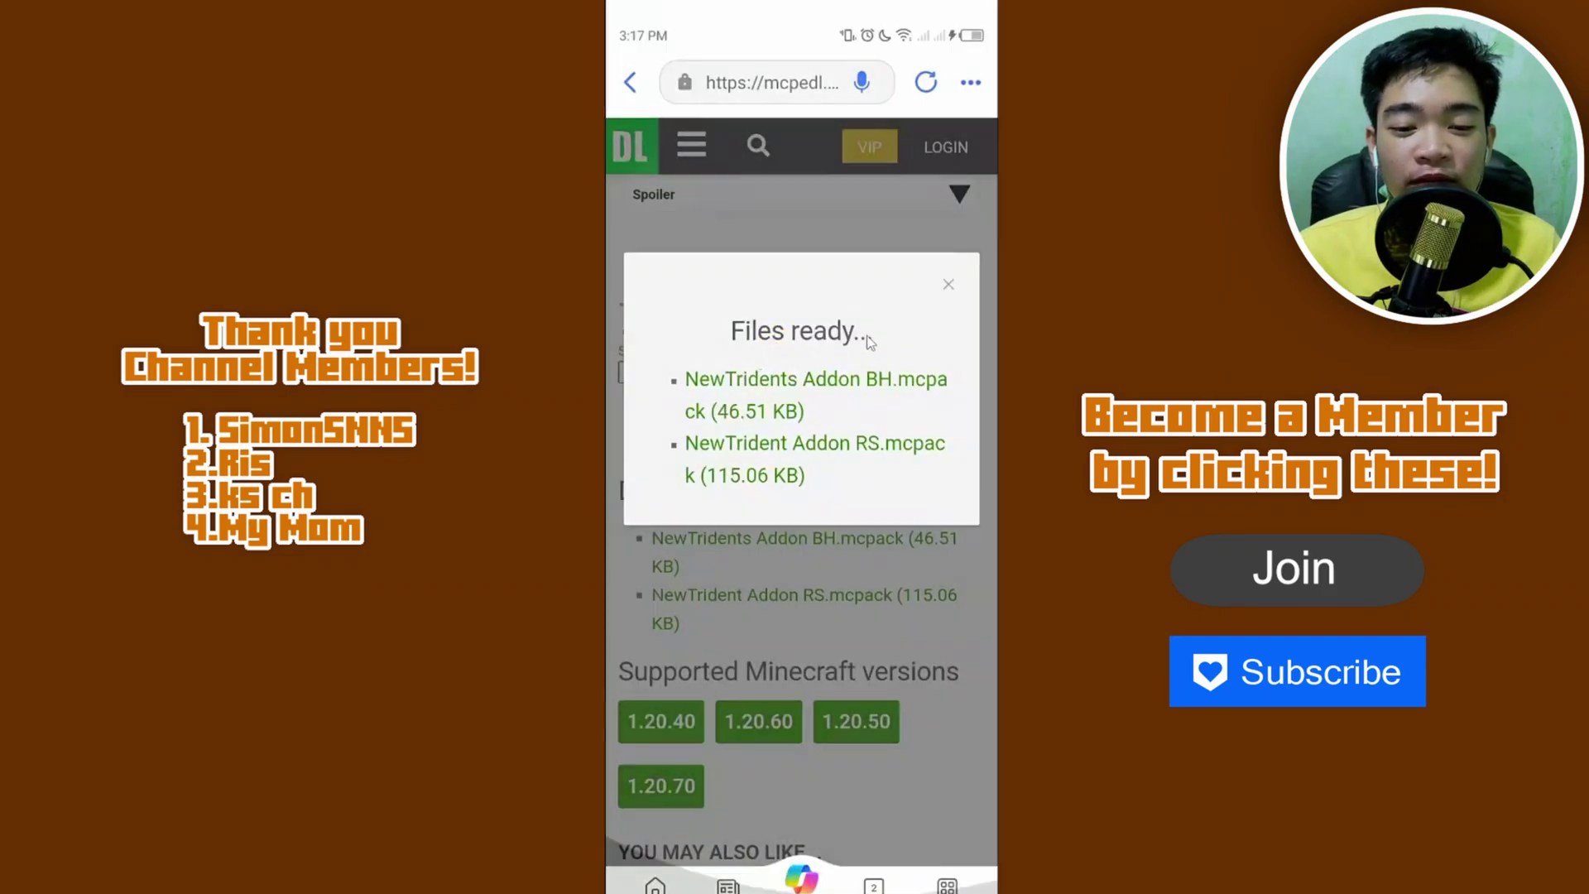
left_click(747, 385)
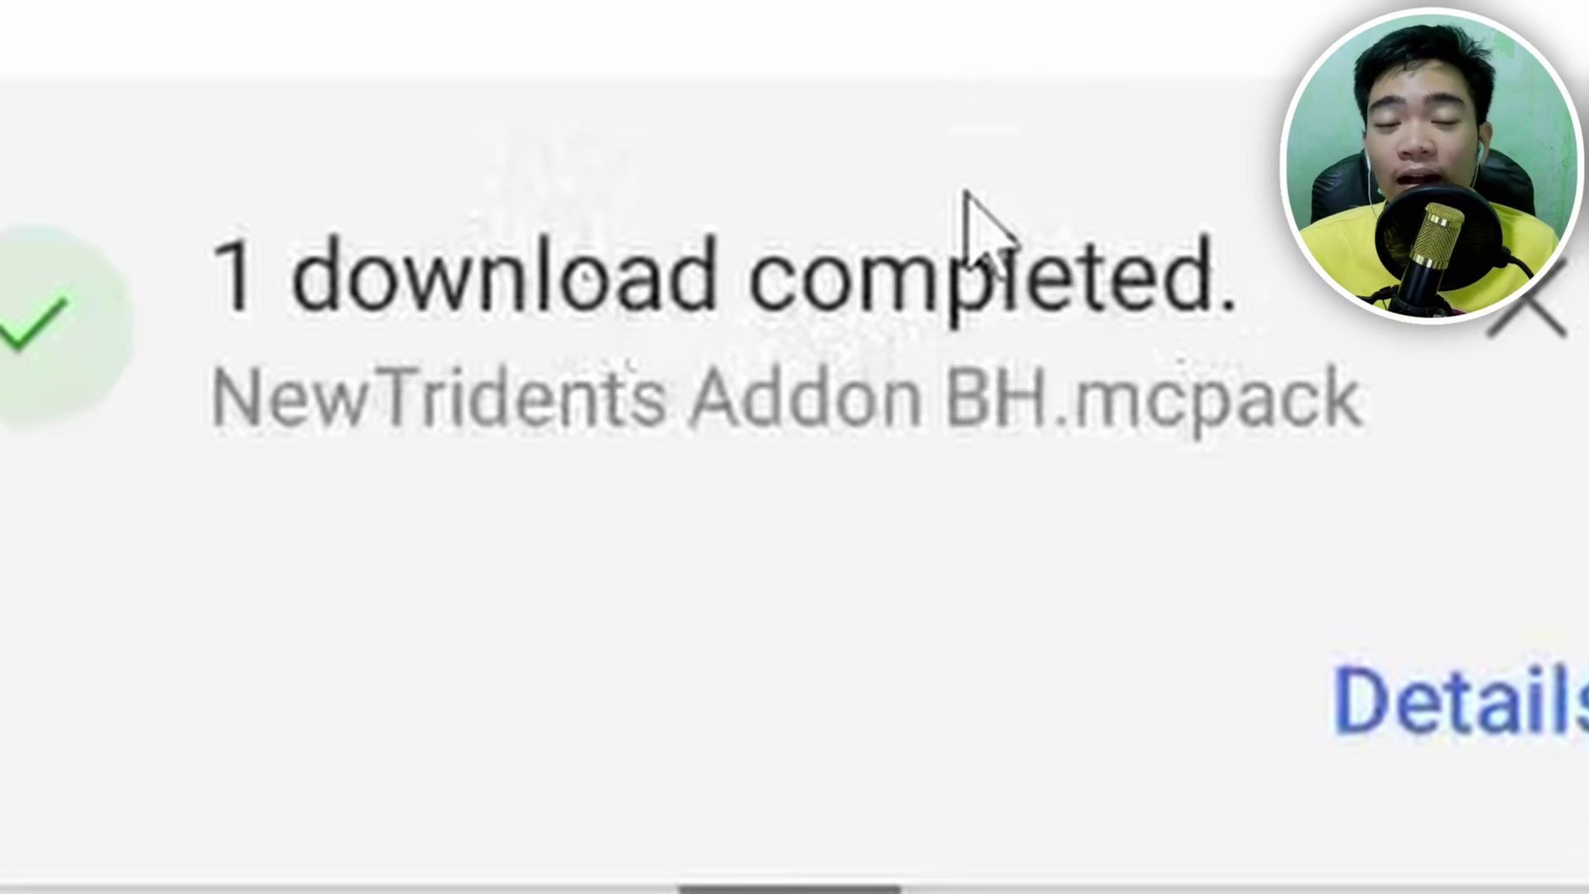
Dismiss the download notice and switch back to the MCPEDL NewTridents add-on tab
left_click(1485, 321)
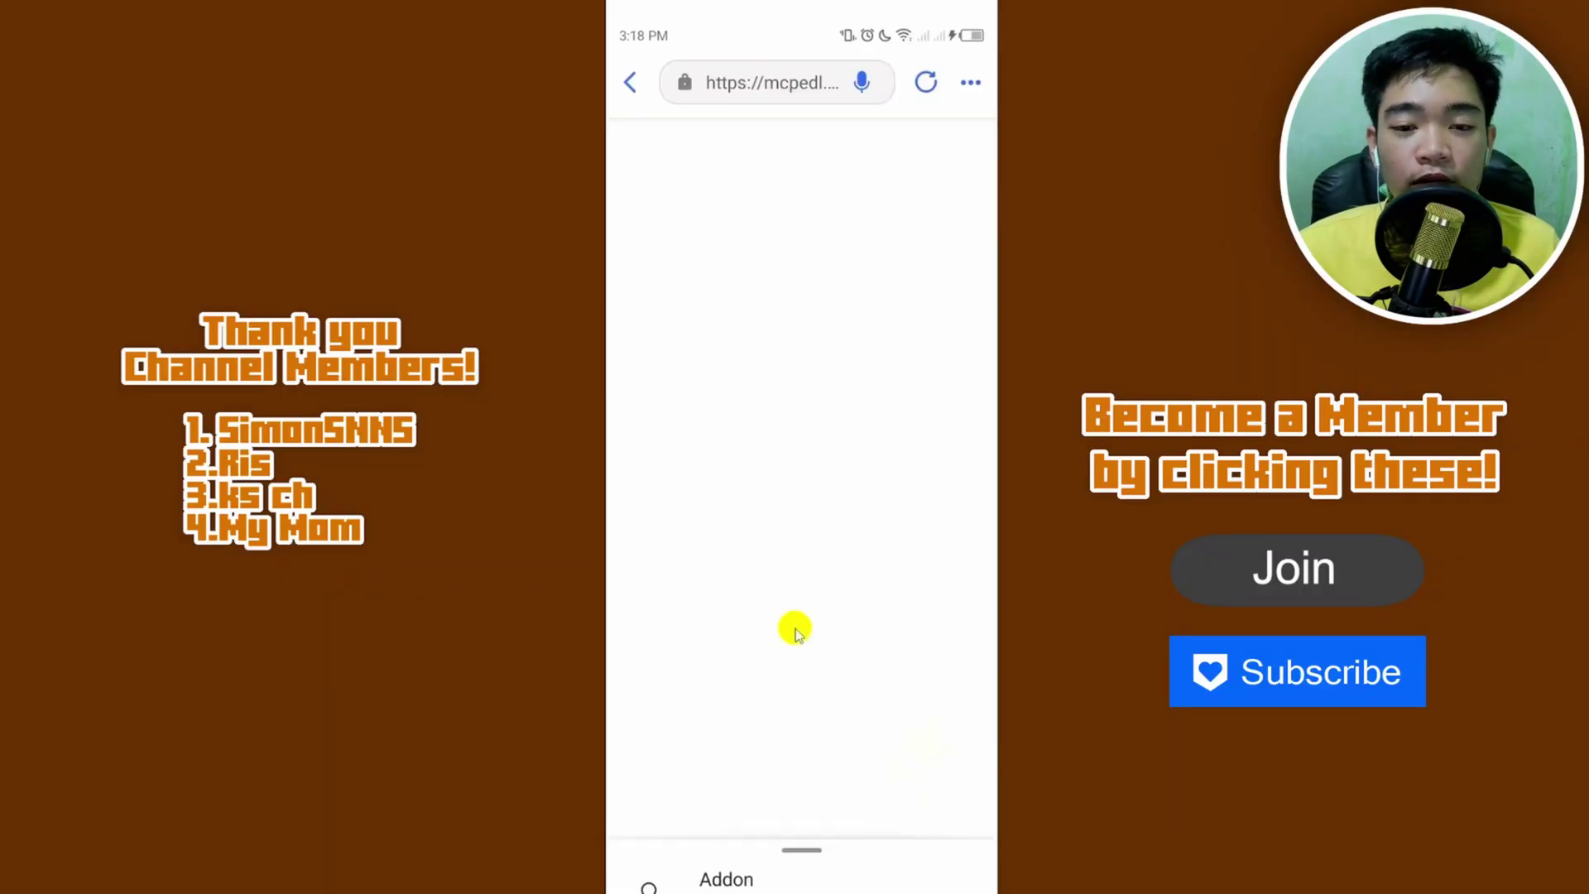
left_click(637, 93)
left_click(868, 371)
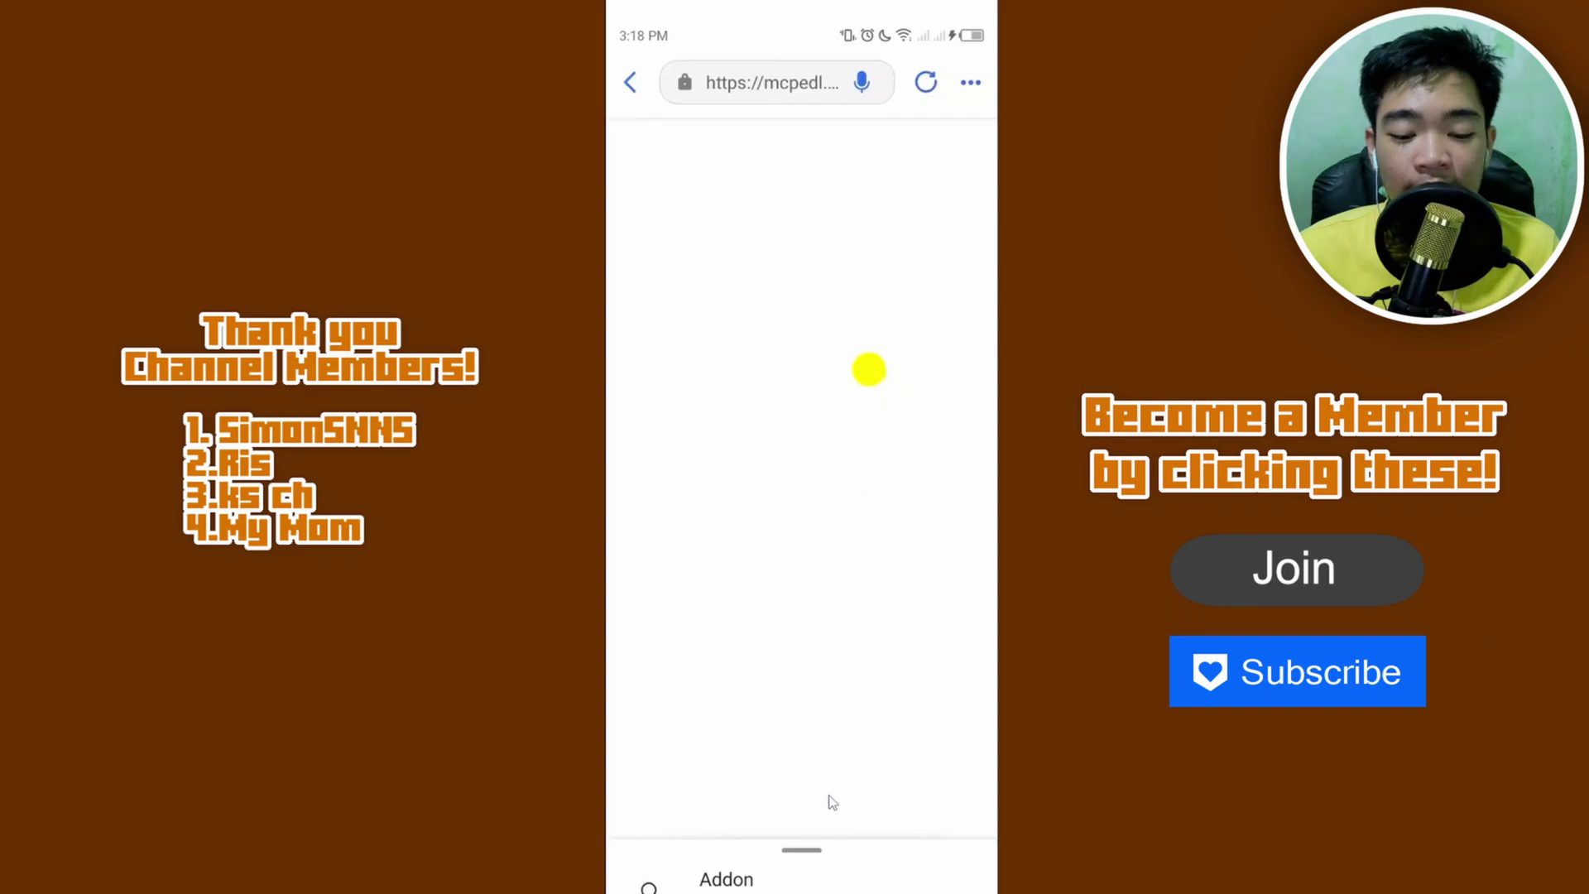
left_click(839, 728)
left_click(962, 81)
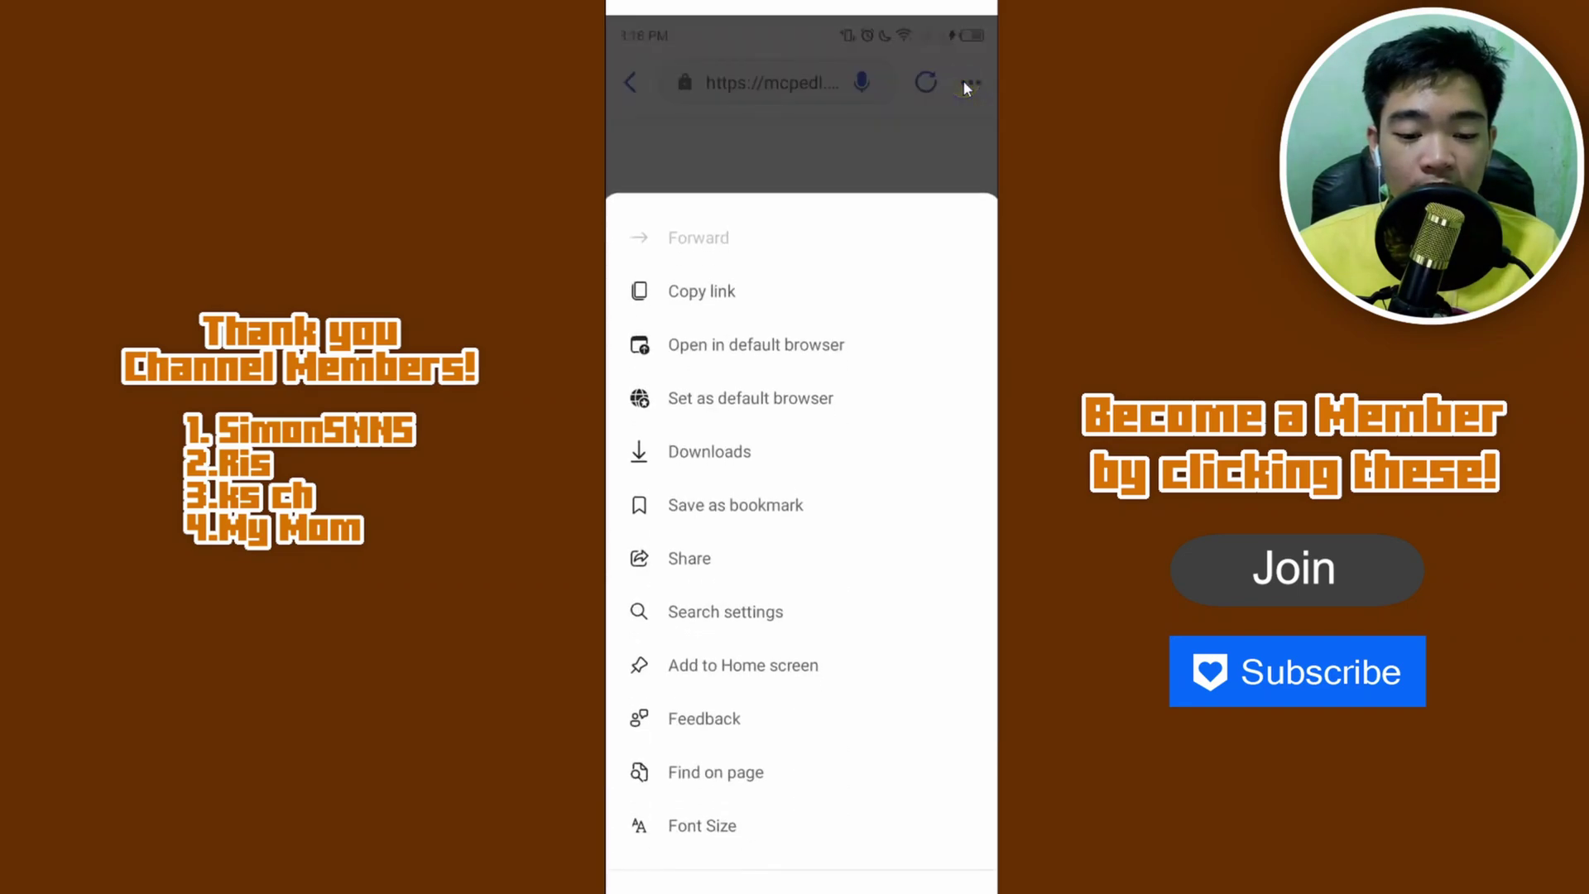
left_click(909, 128)
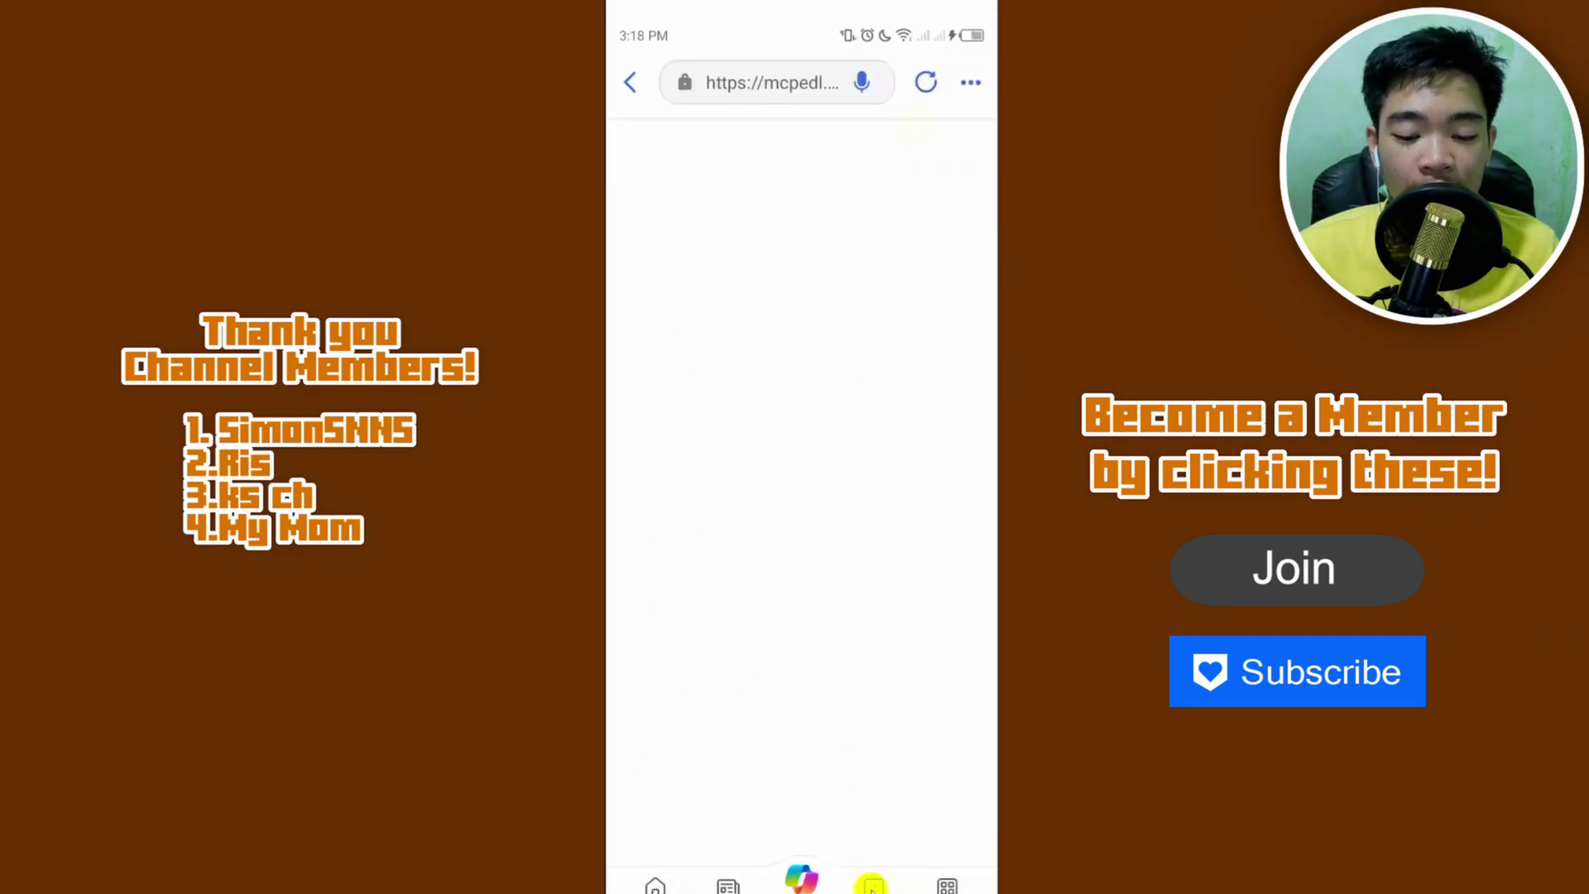
left_click(873, 886)
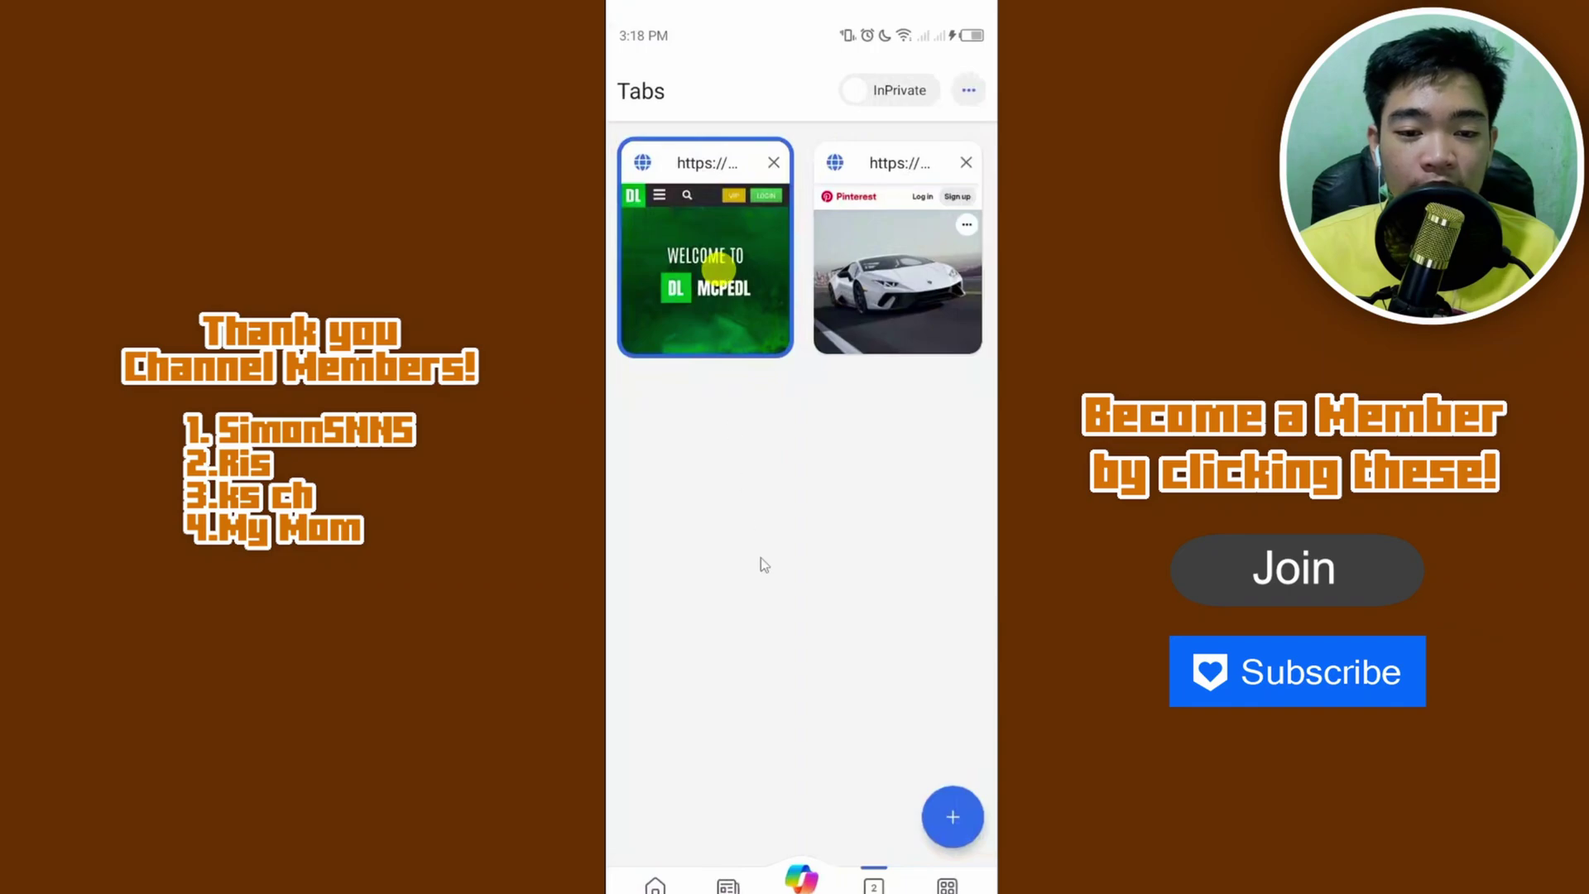
left_click(714, 289)
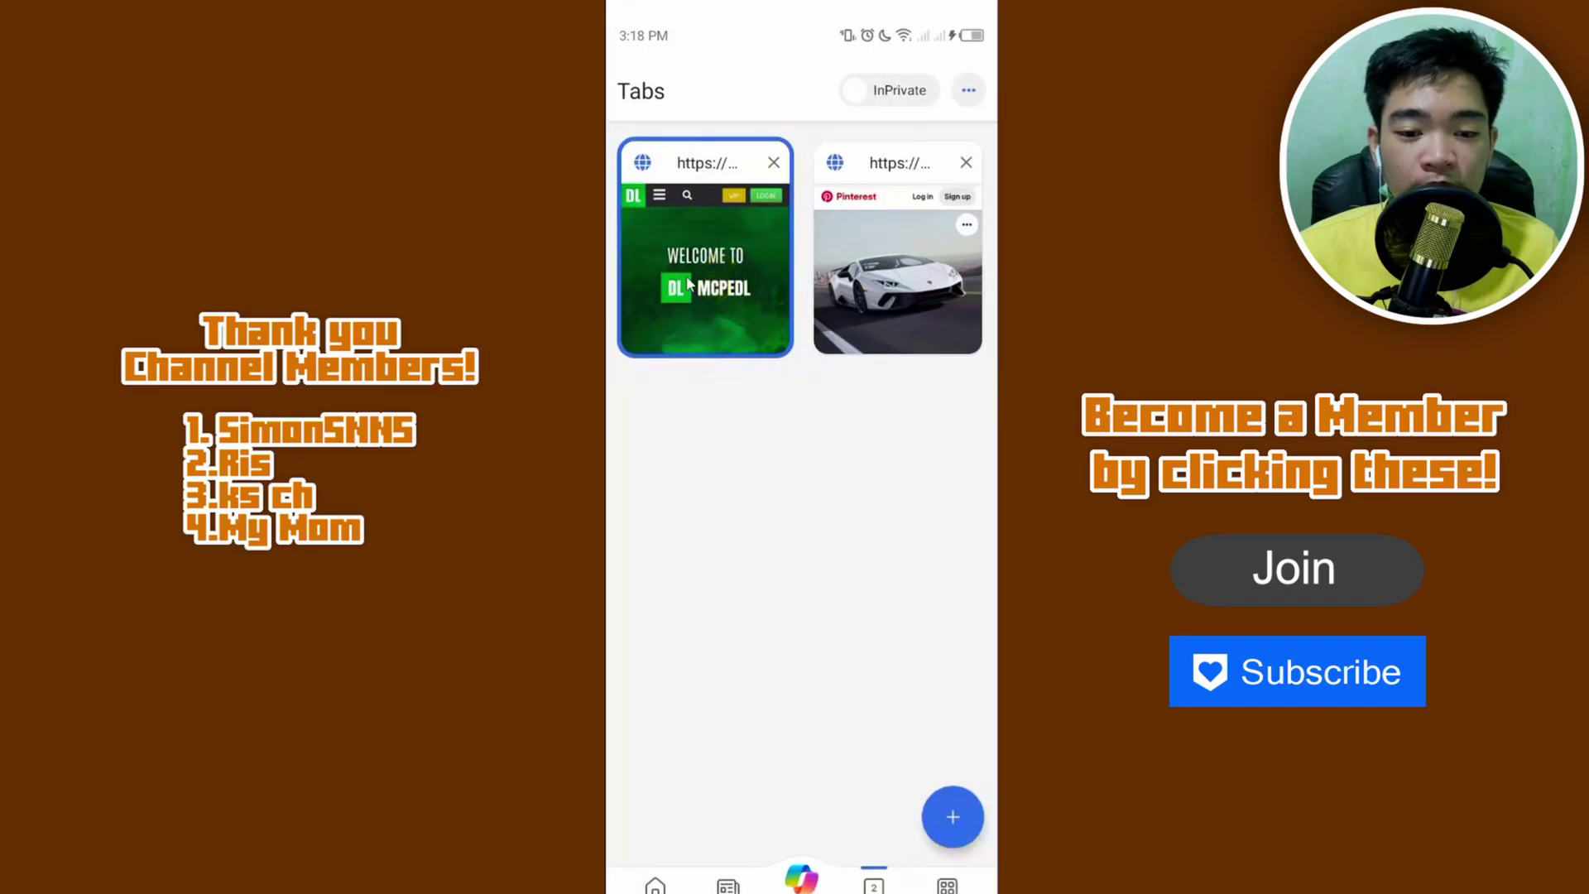
left_click(636, 263)
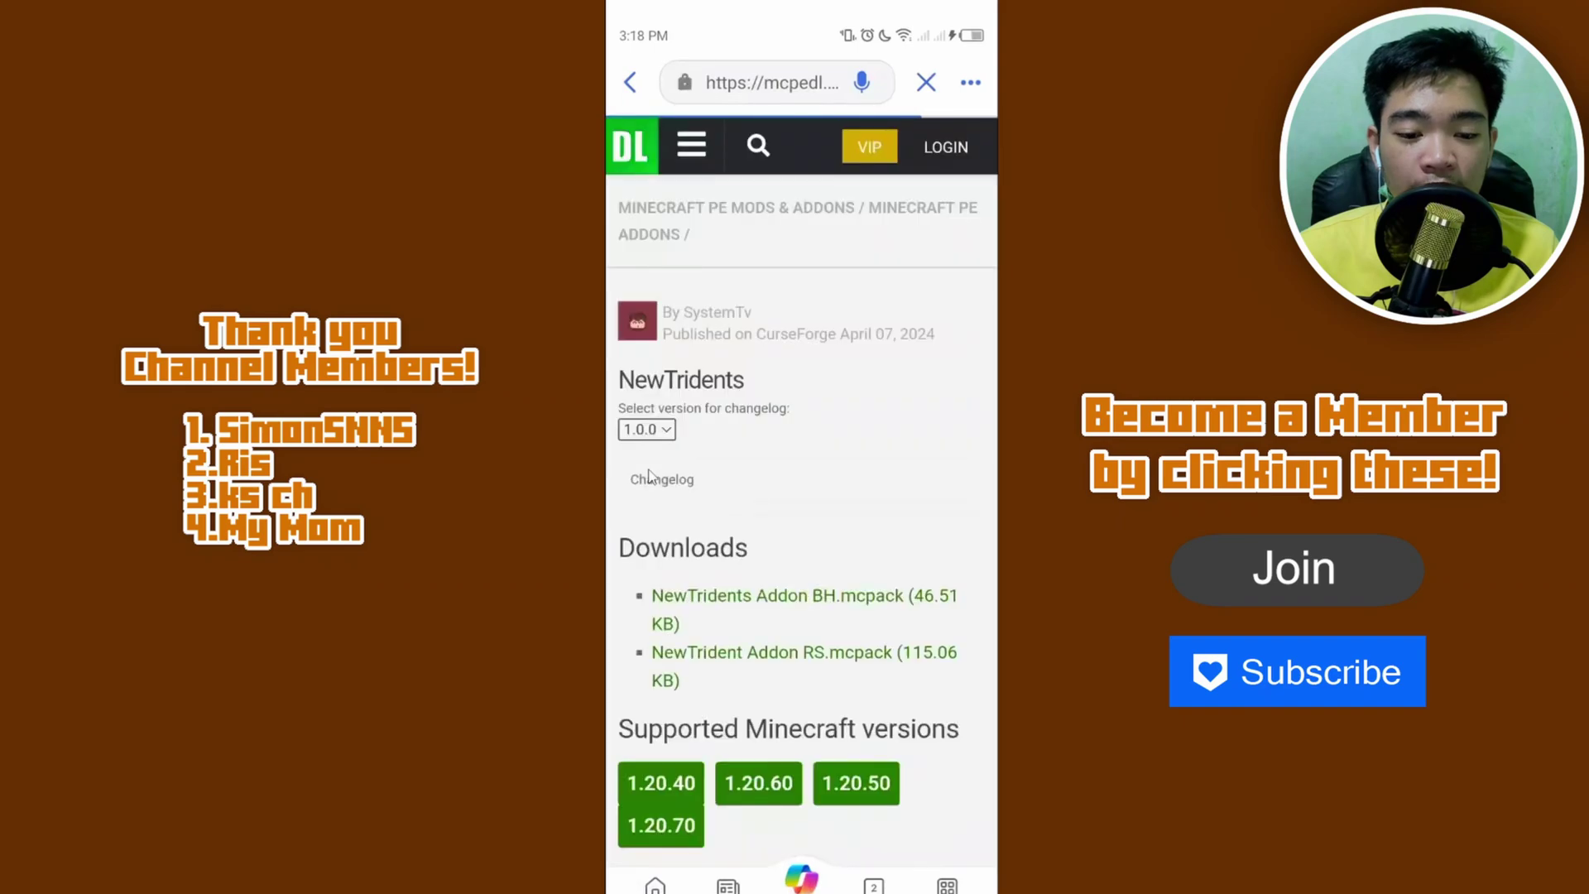
Request the NewTrident Addon RS.mcpack download from the add-on page
scroll(817, 545, "down", 3)
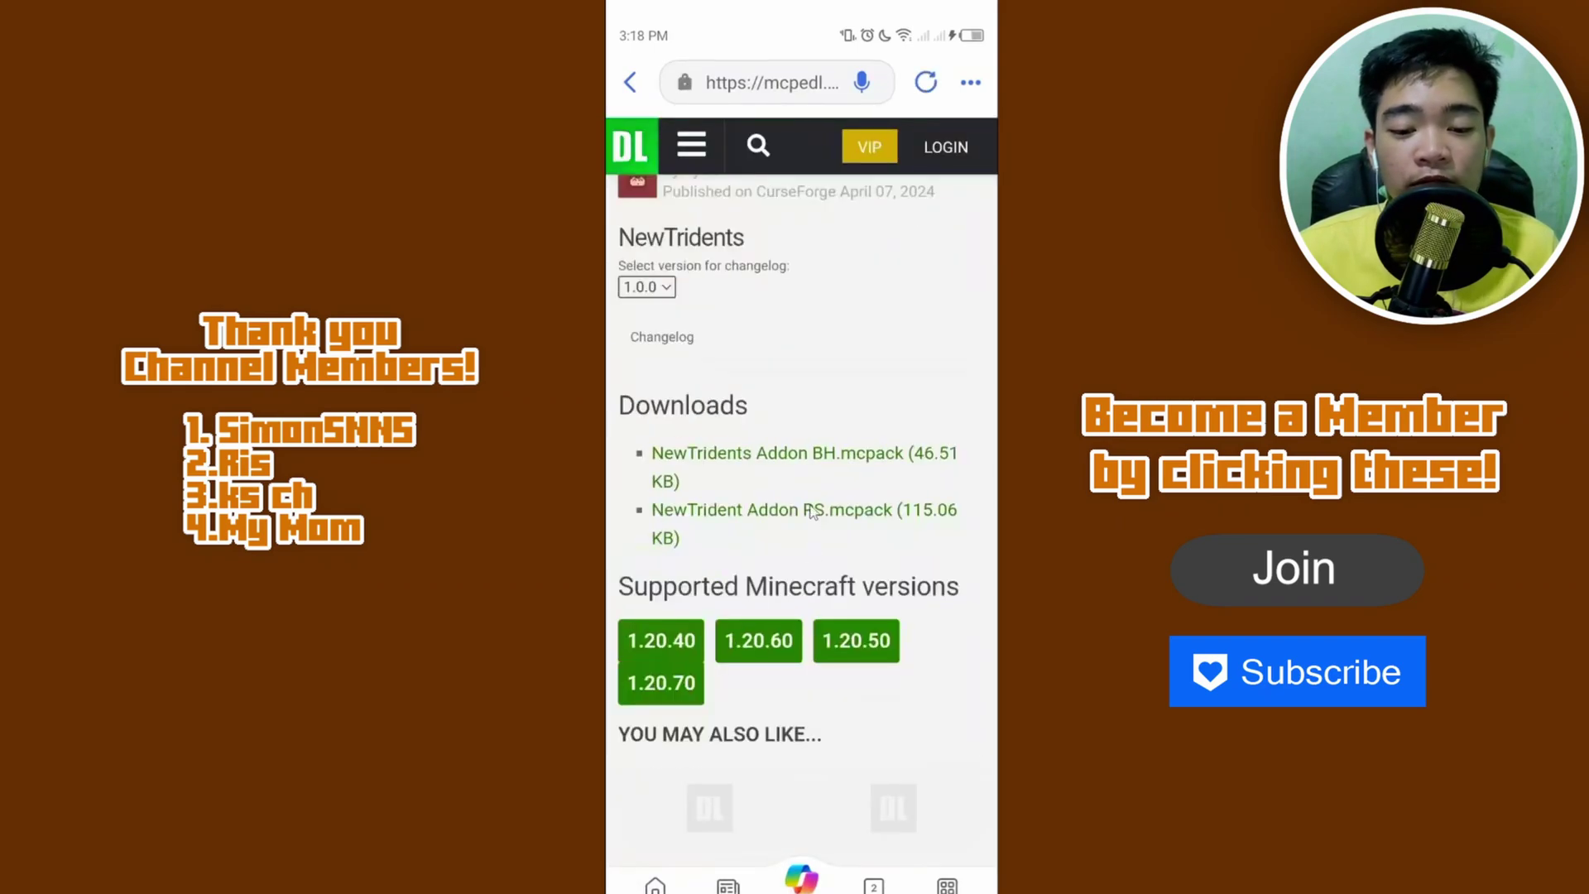
left_click(800, 508)
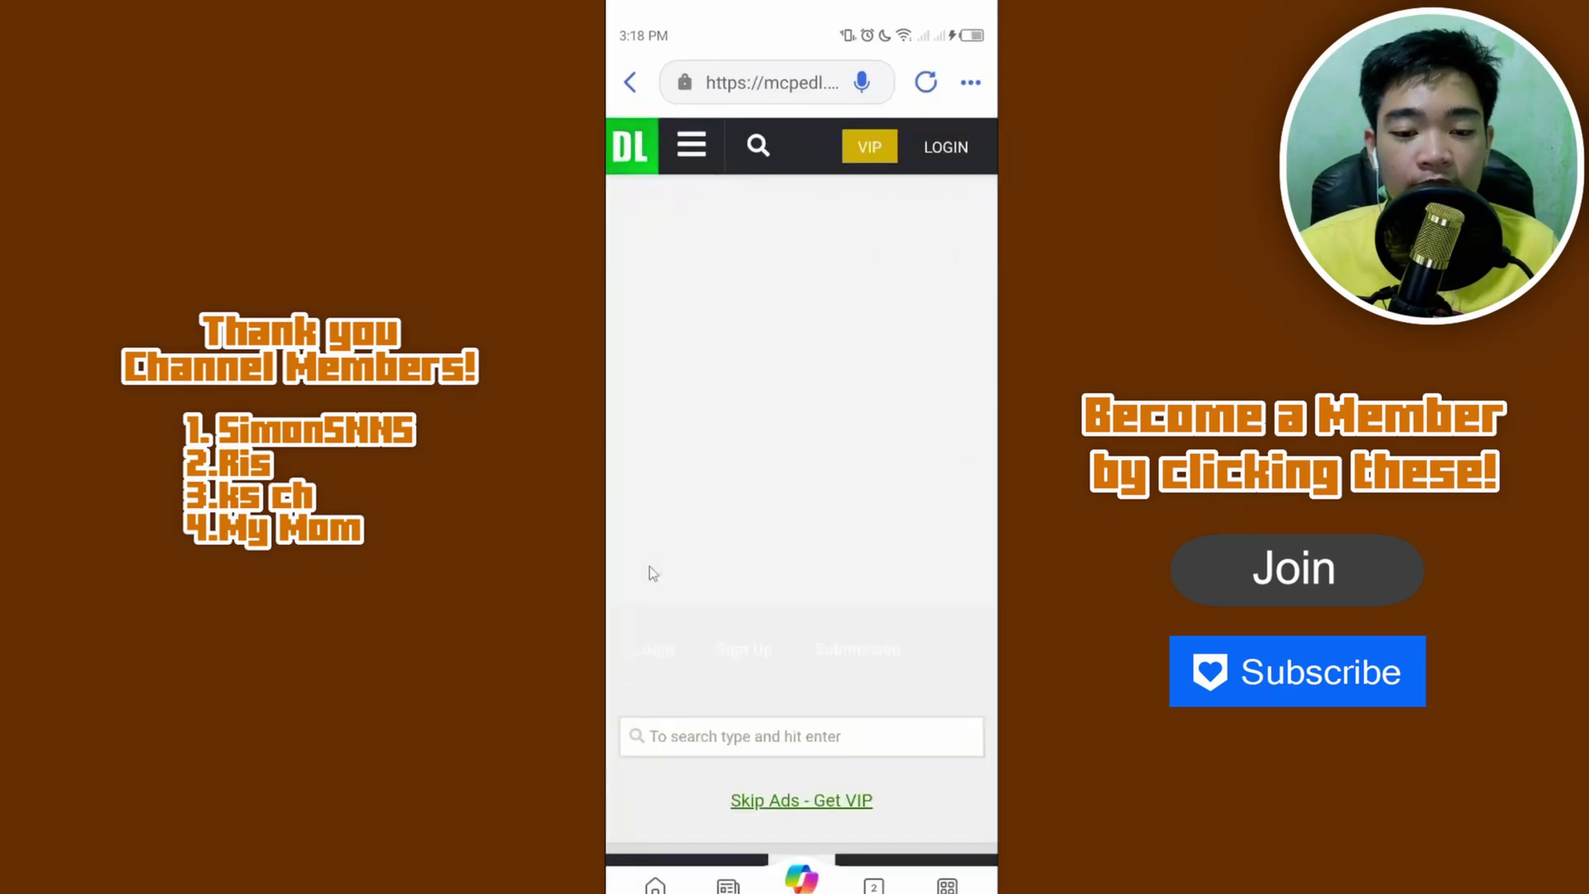
scroll(905, 584, "down", 20)
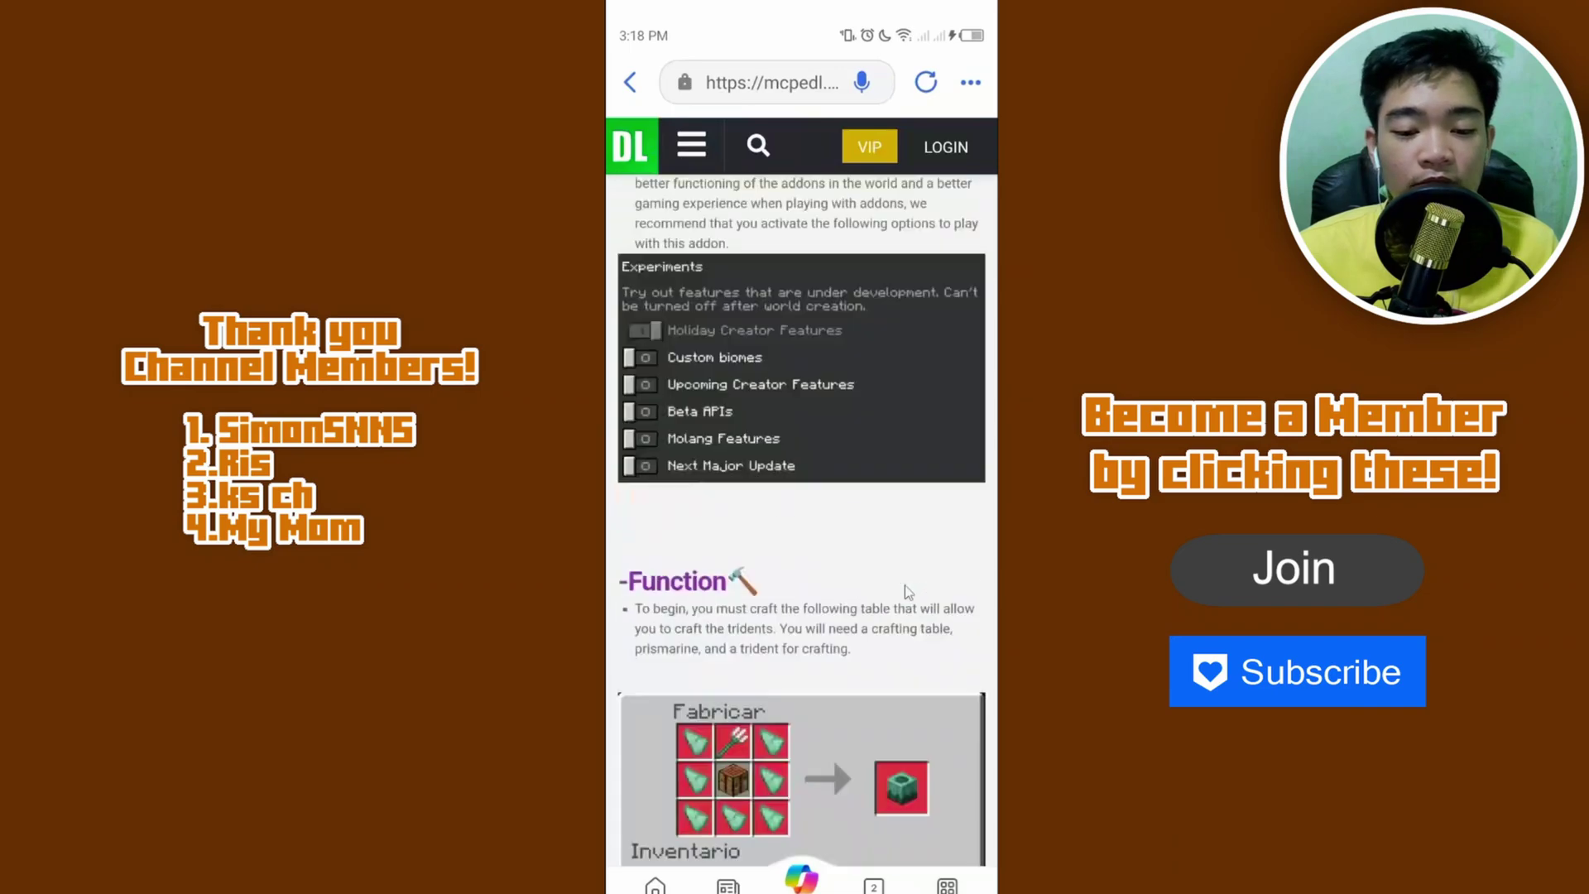
scroll(905, 584, "up", 5)
scroll(906, 584, "up", 4)
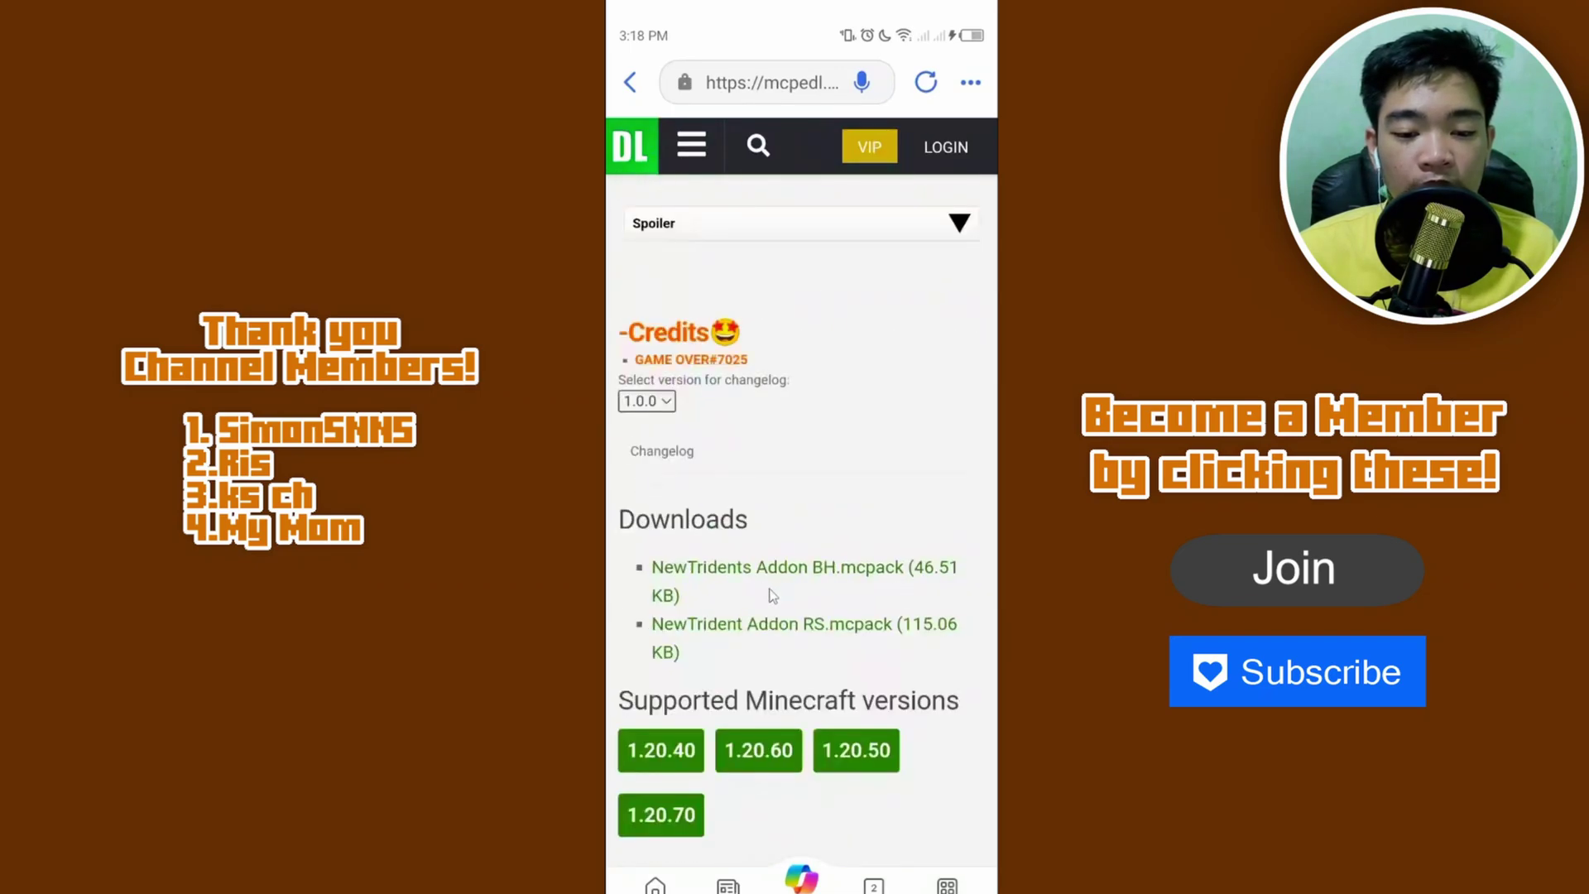
left_click(776, 629)
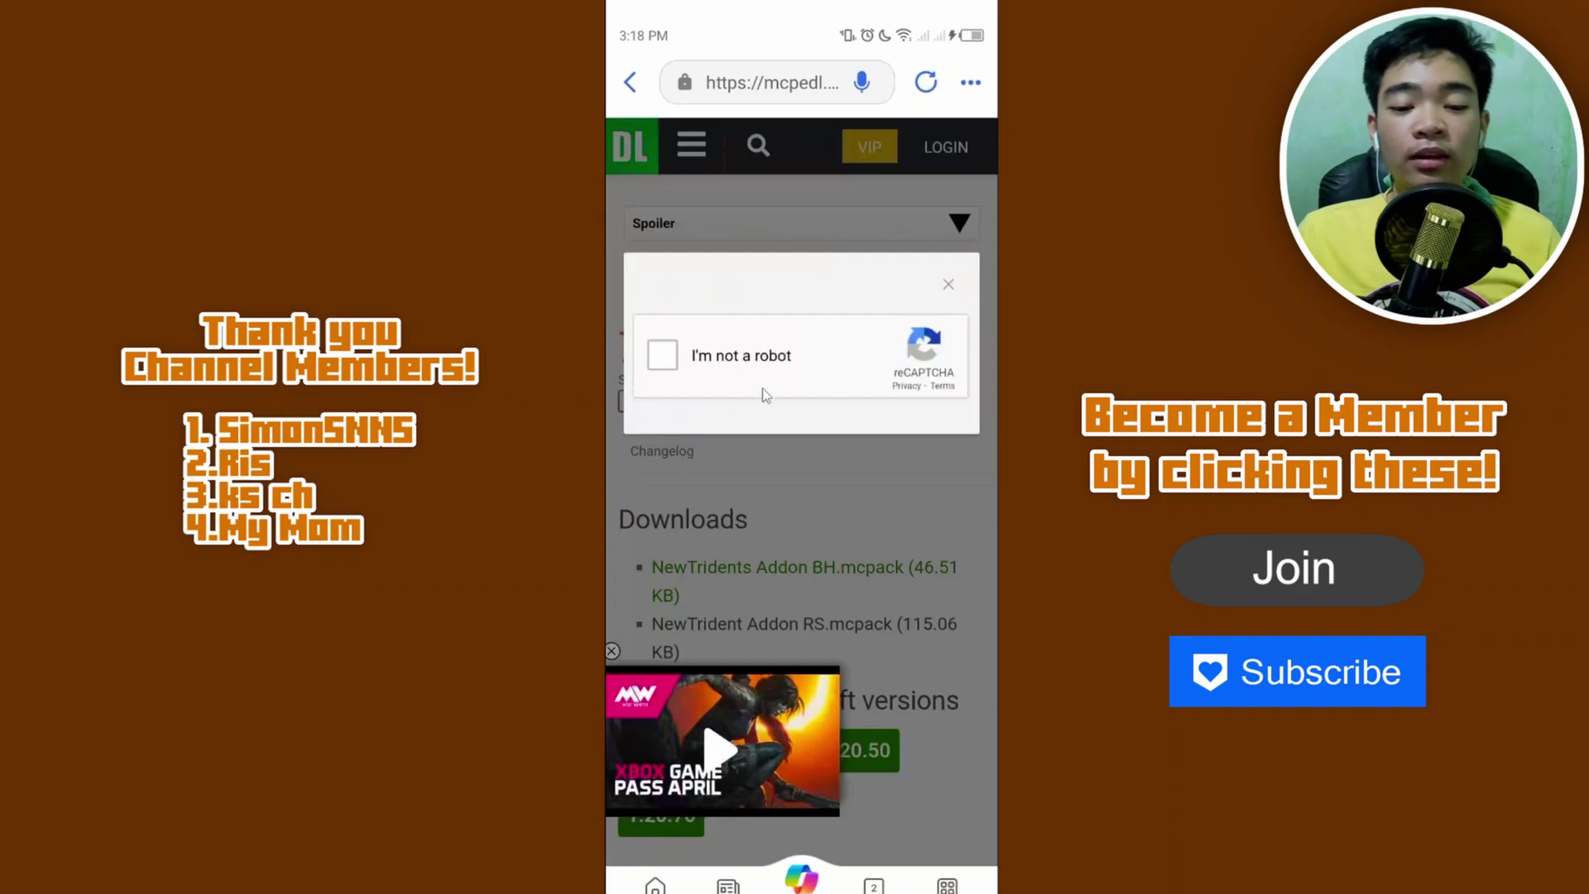
Pass the 'I'm not a robot' check and download NewTrident Addon RS.mcpack
left_click(666, 367)
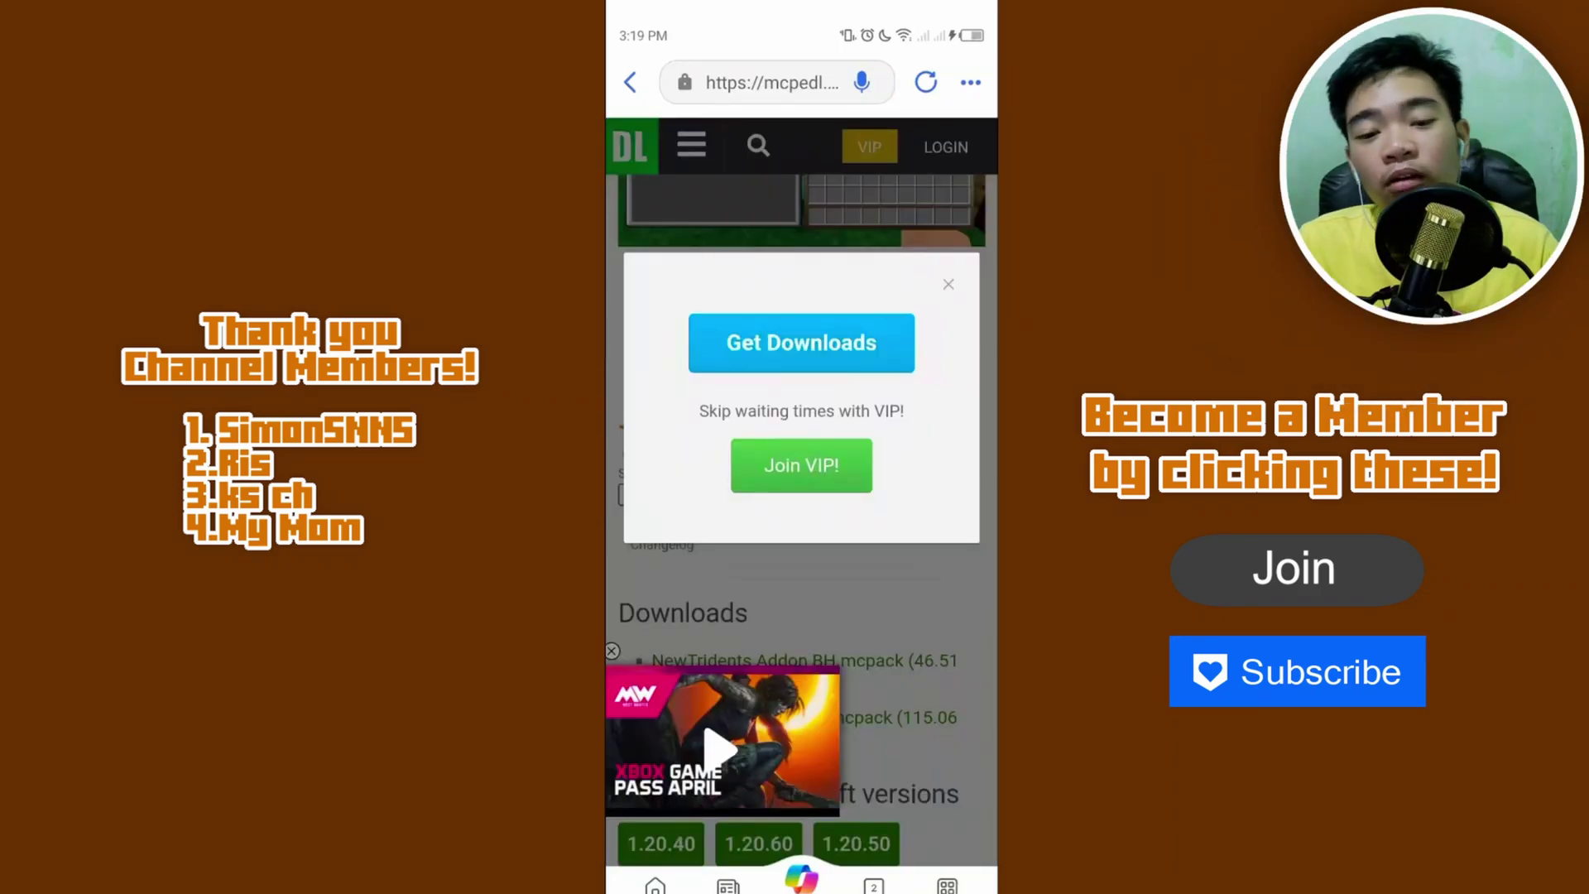
left_click(847, 352)
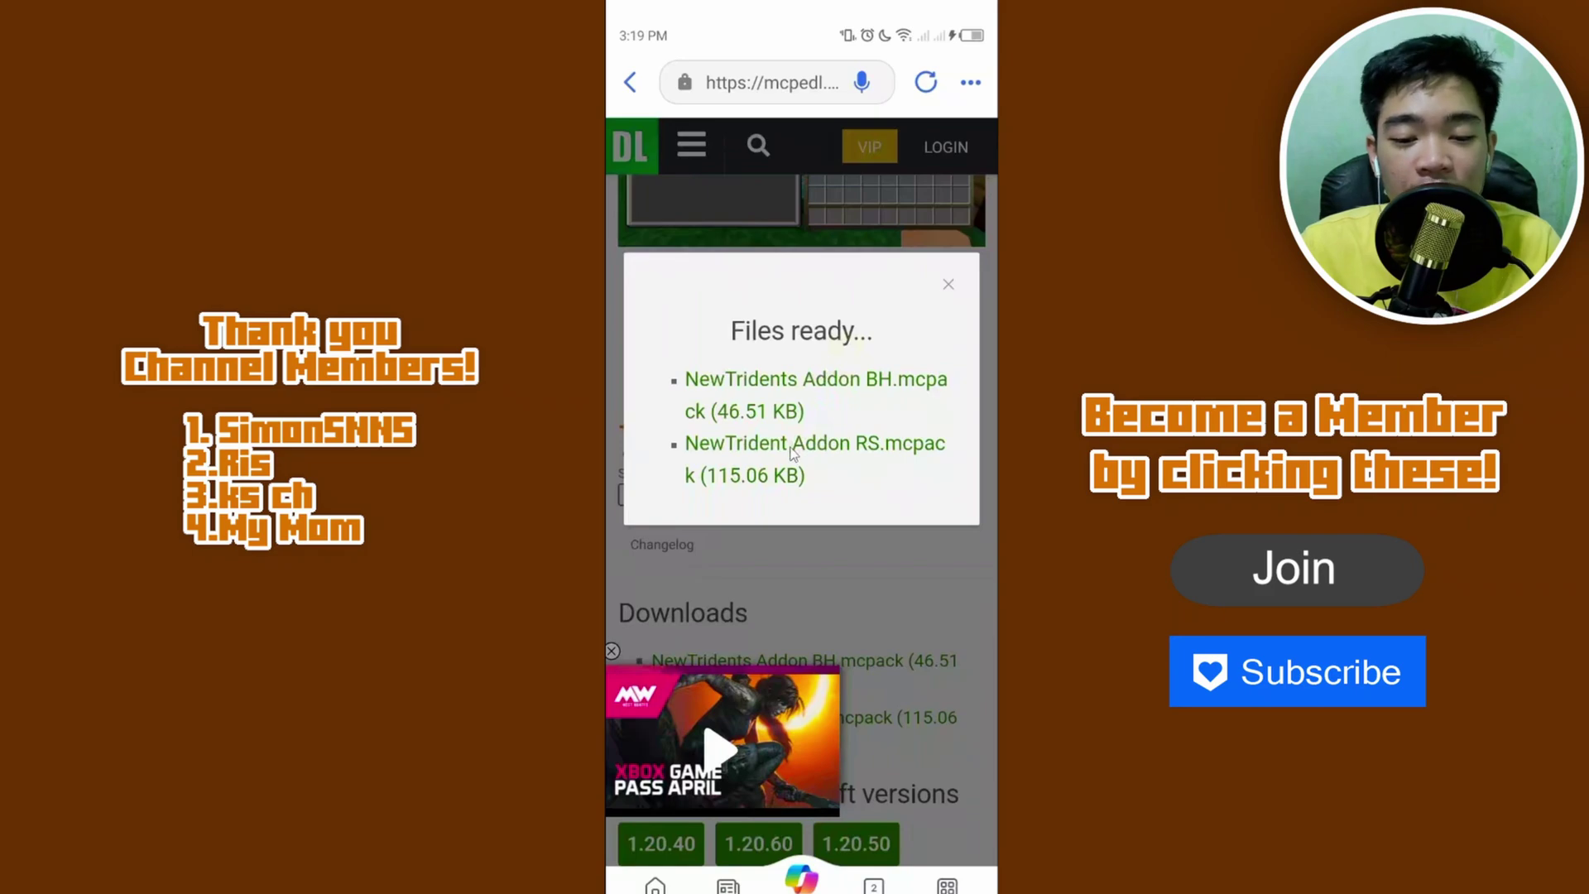
left_click(790, 451)
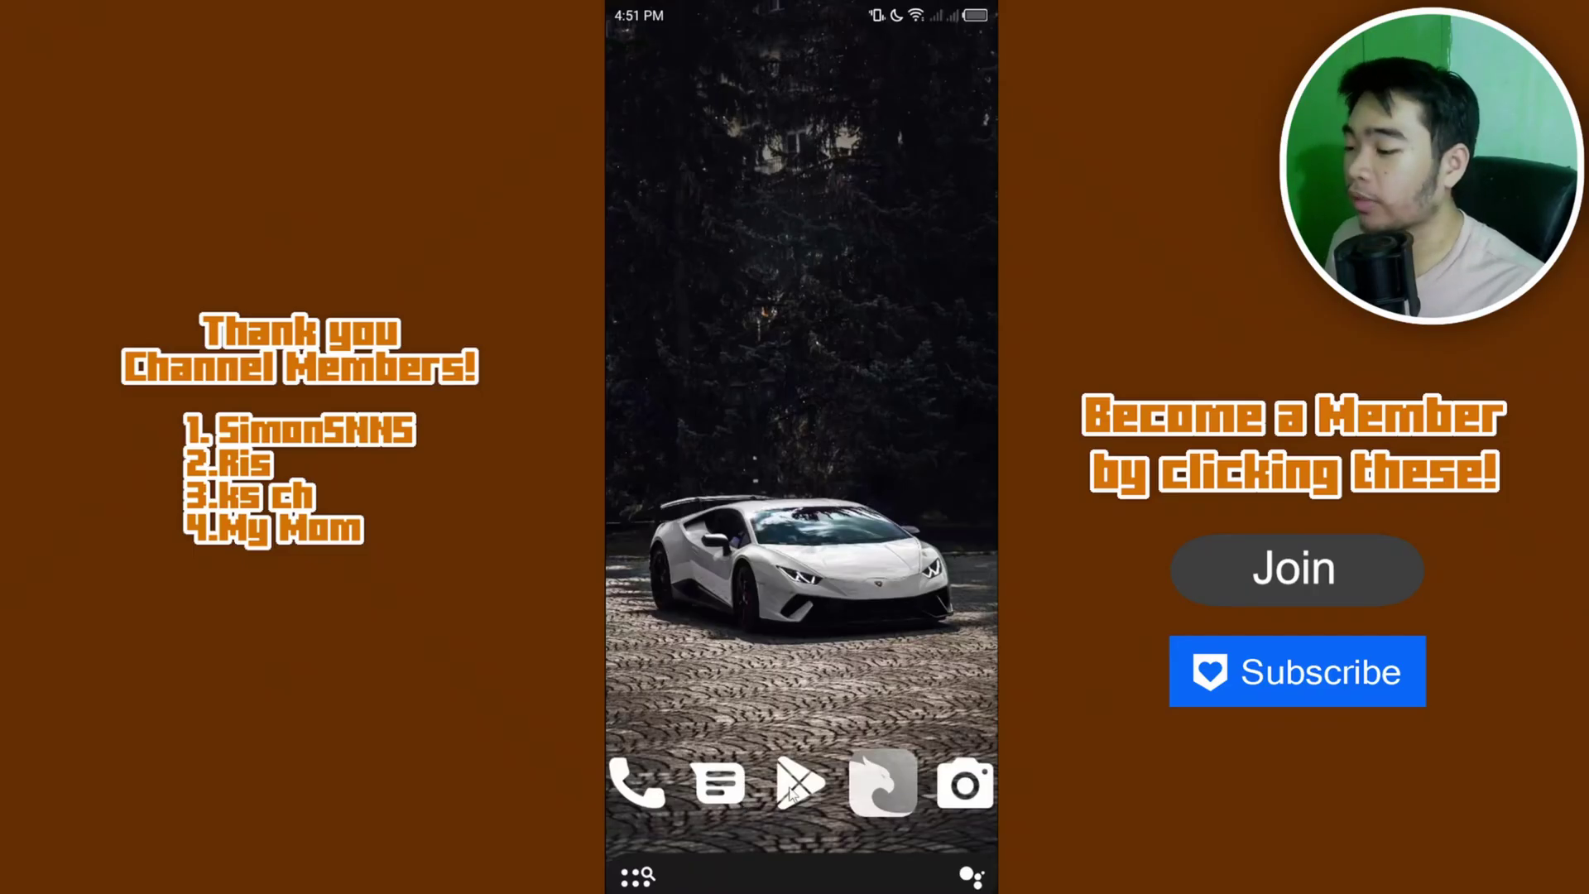
Search Google Play for 'file manager plus' and install File Manager
left_click(790, 793)
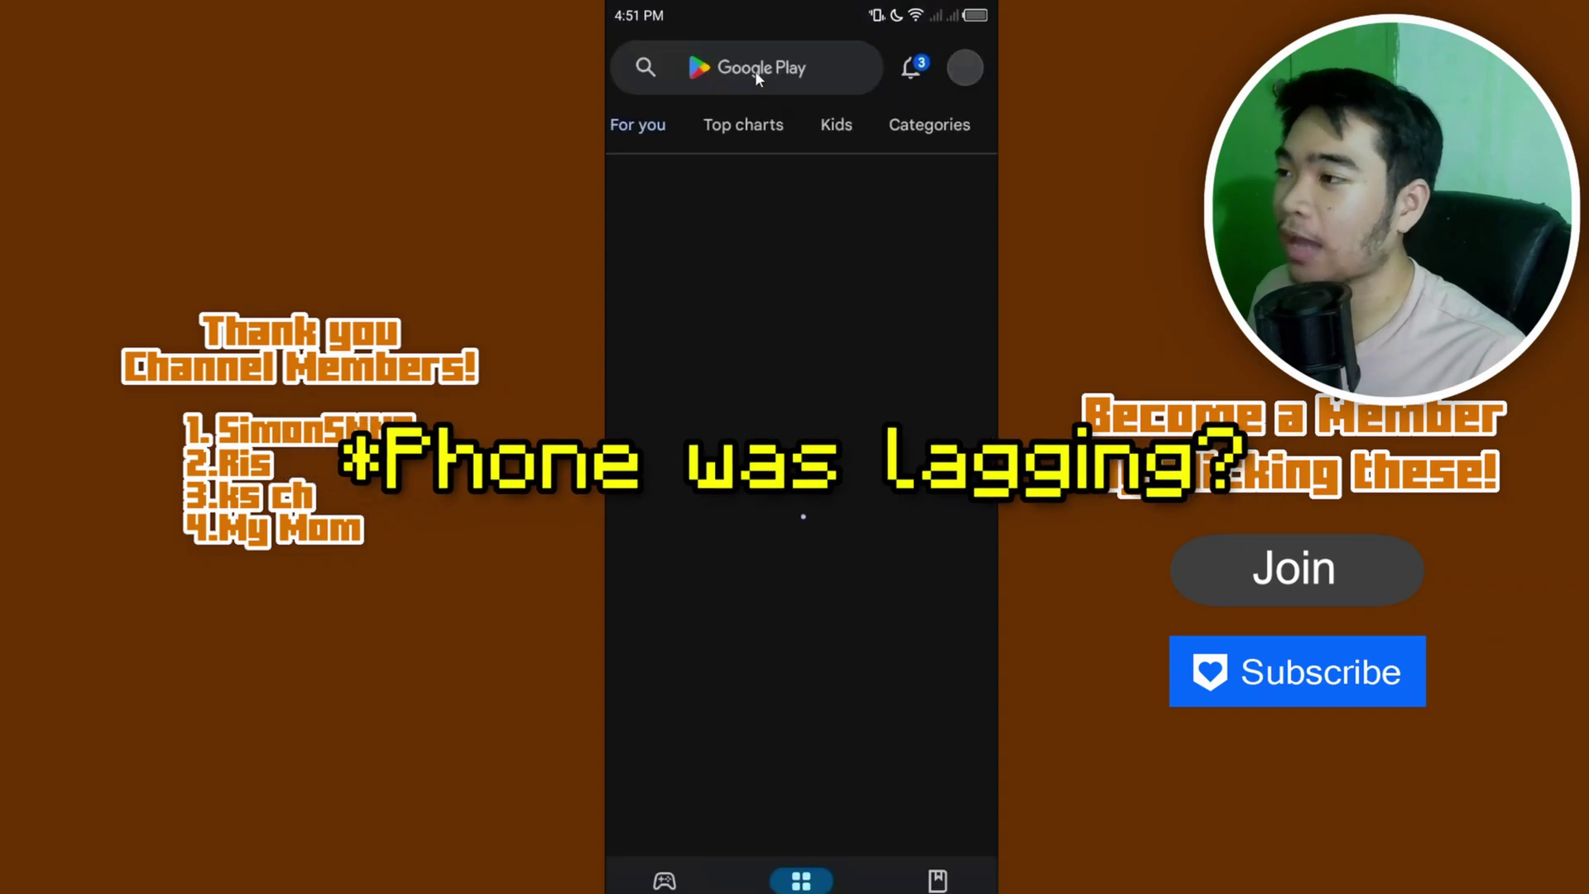
left_click(754, 70)
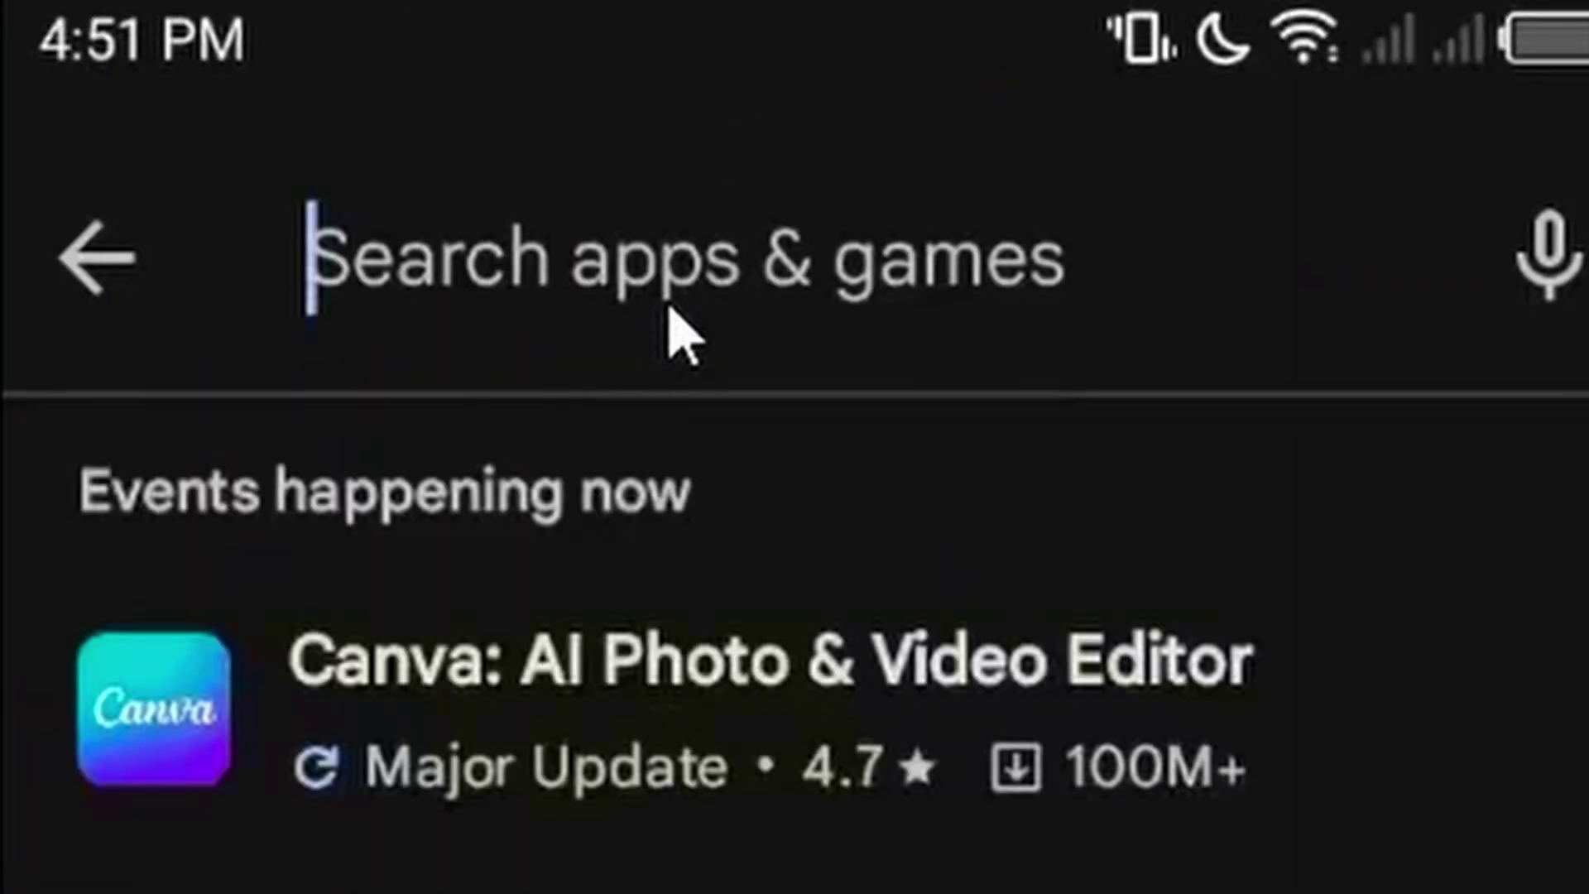
type("file manager plus")
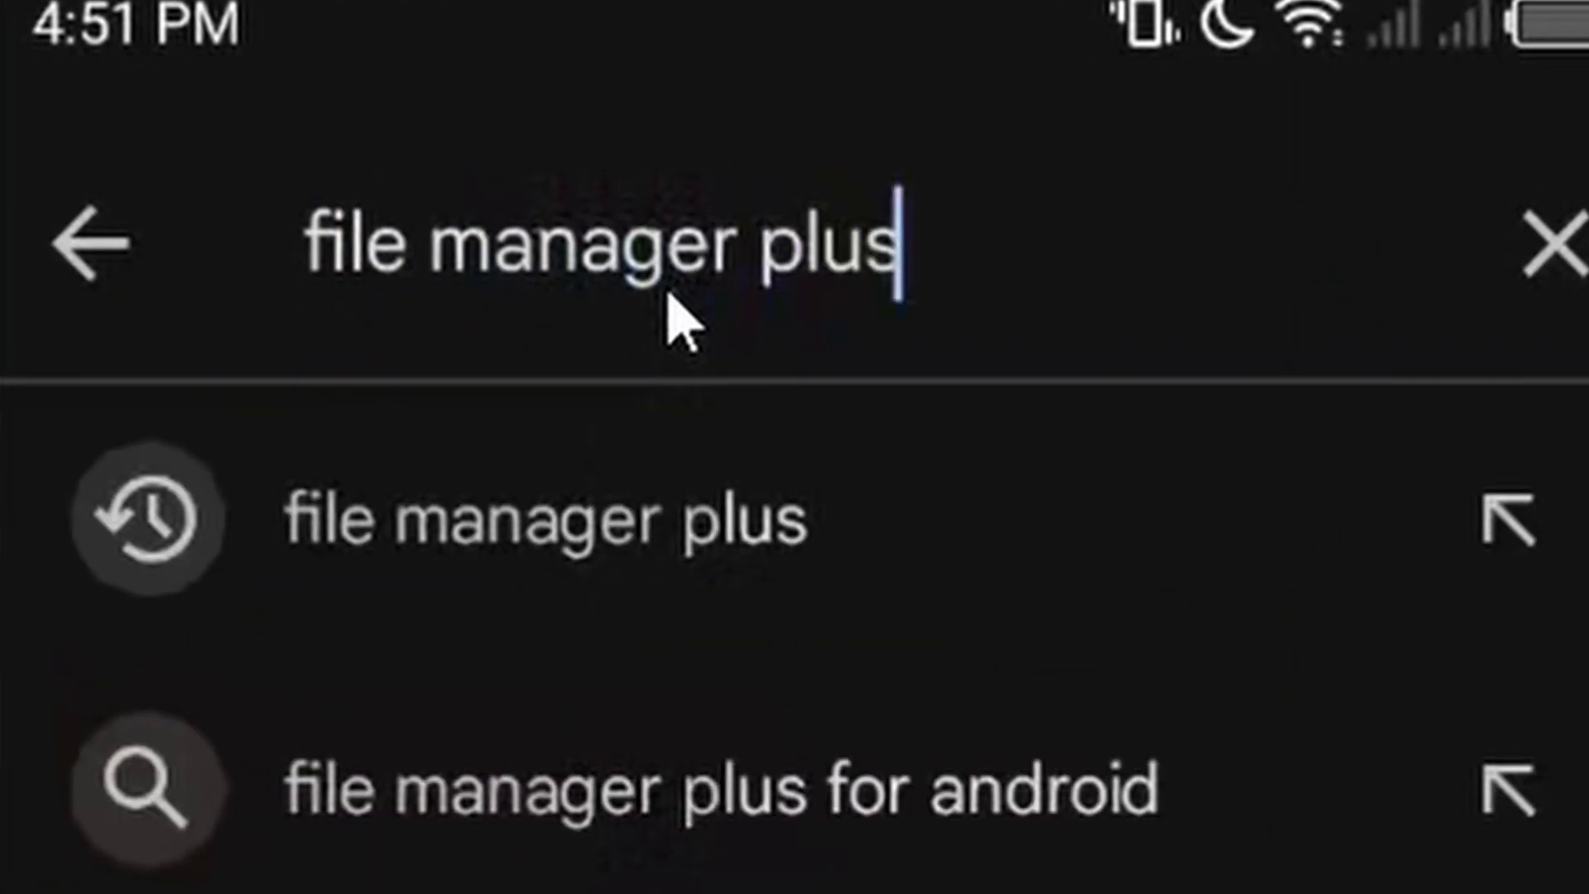
key("Return")
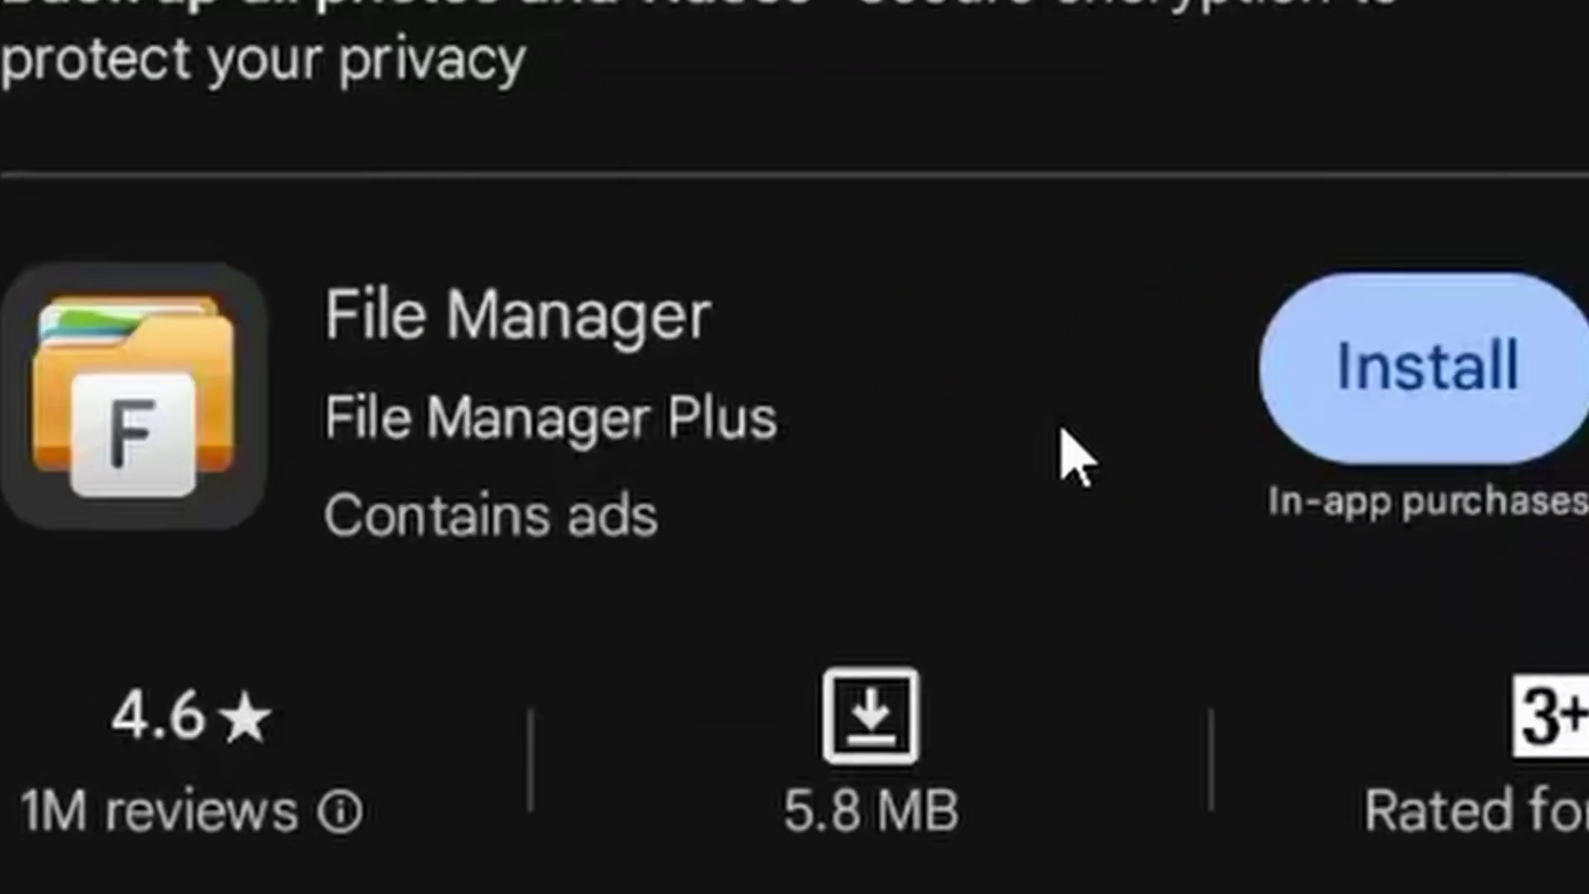
left_click(1509, 421)
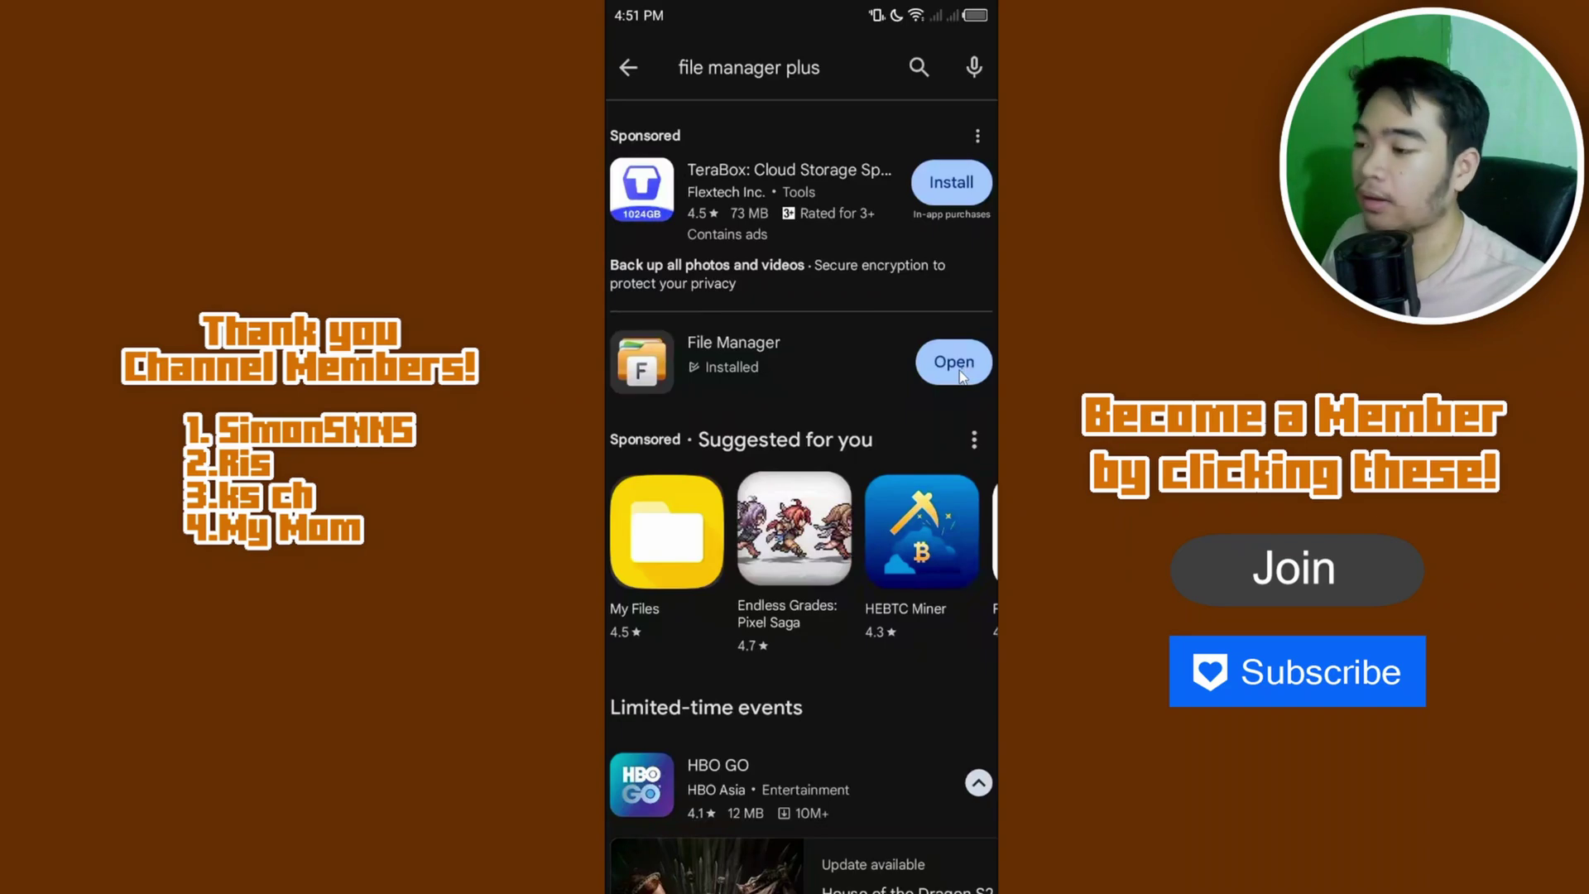
Launch File Manager +, pass the welcome screens, and grant all-files and notification access
left_click(960, 374)
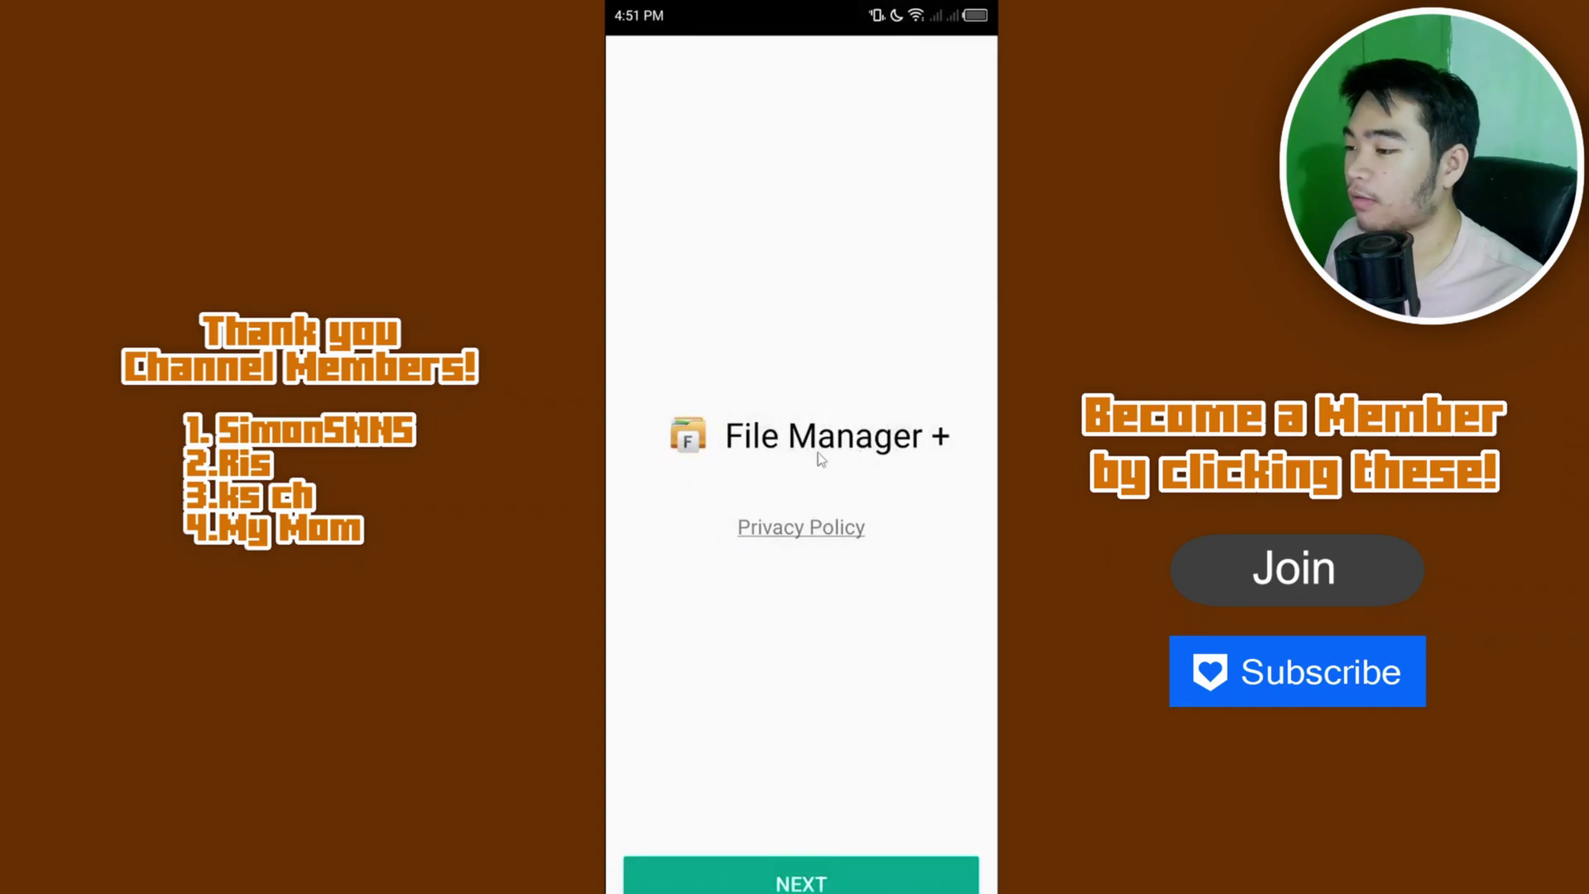
left_click(813, 883)
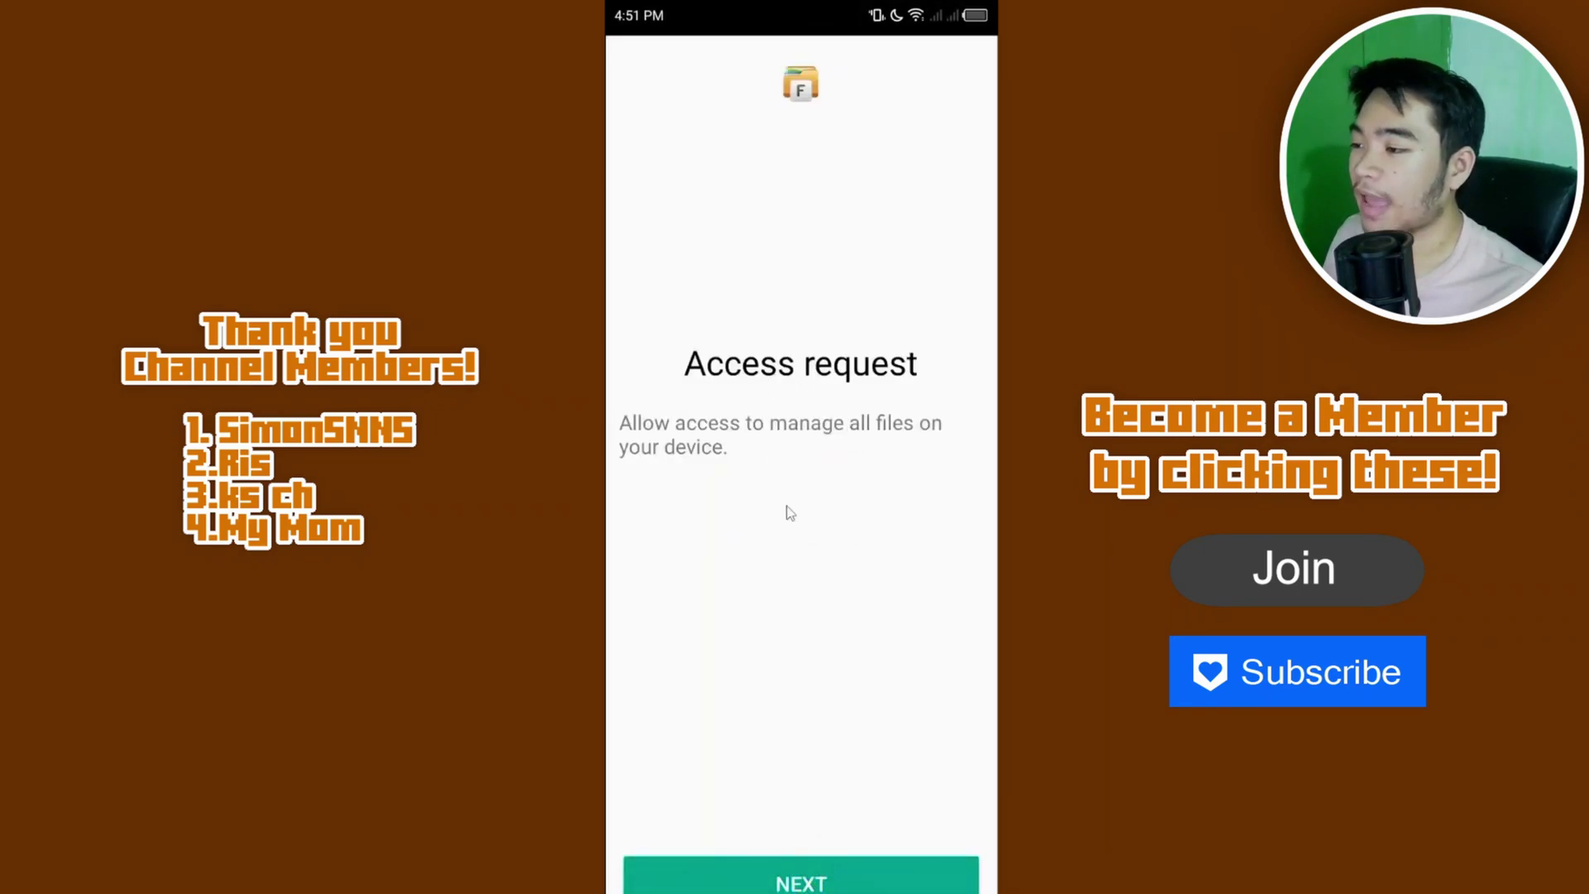
left_click(778, 881)
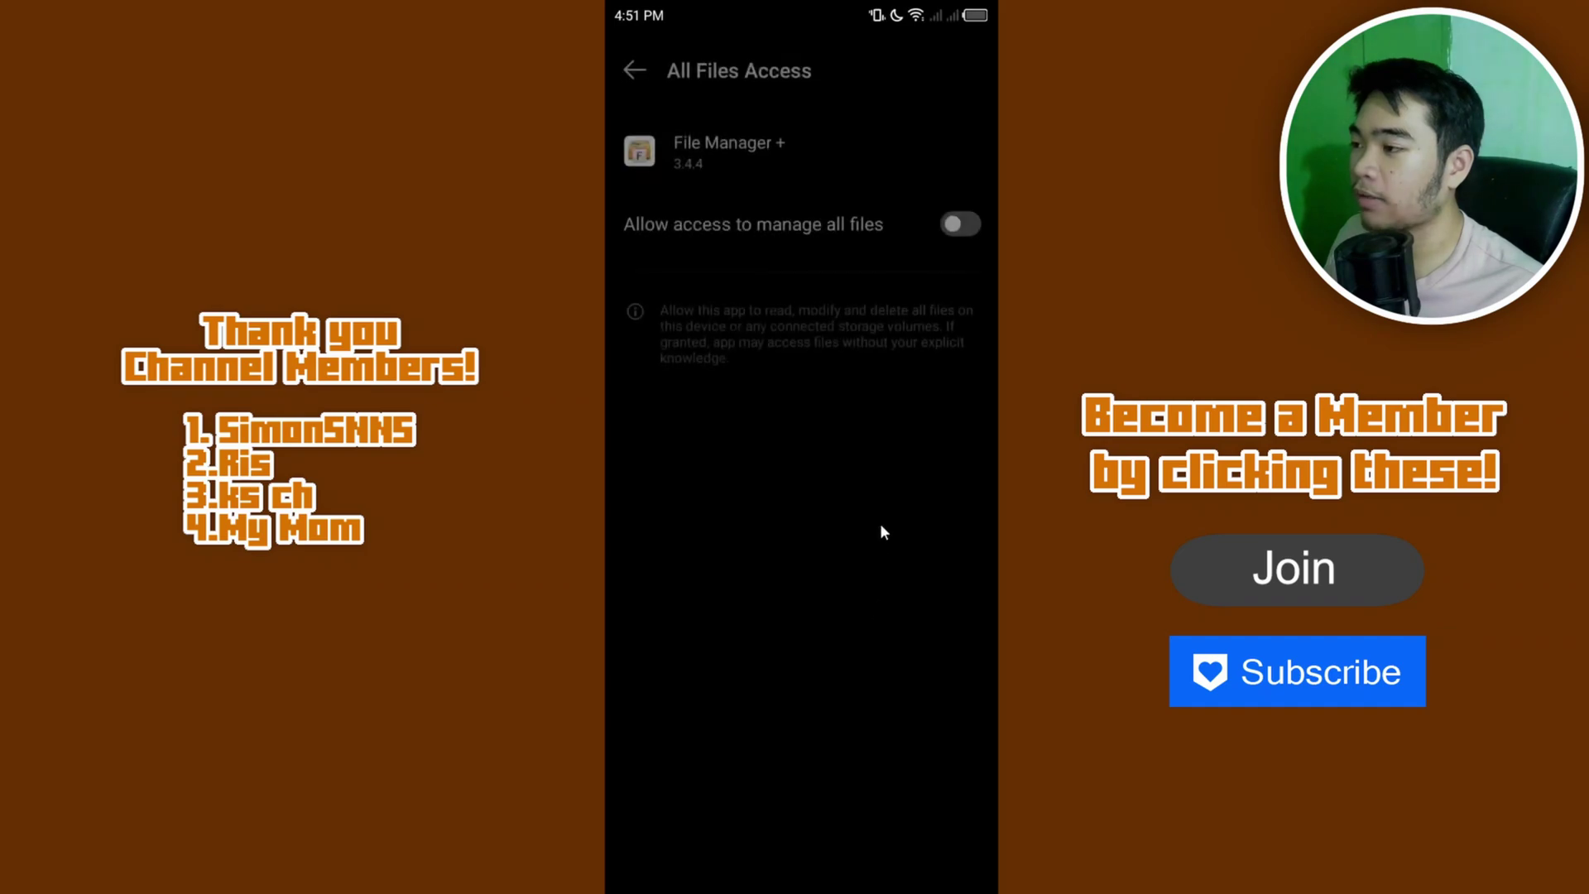
left_click(969, 229)
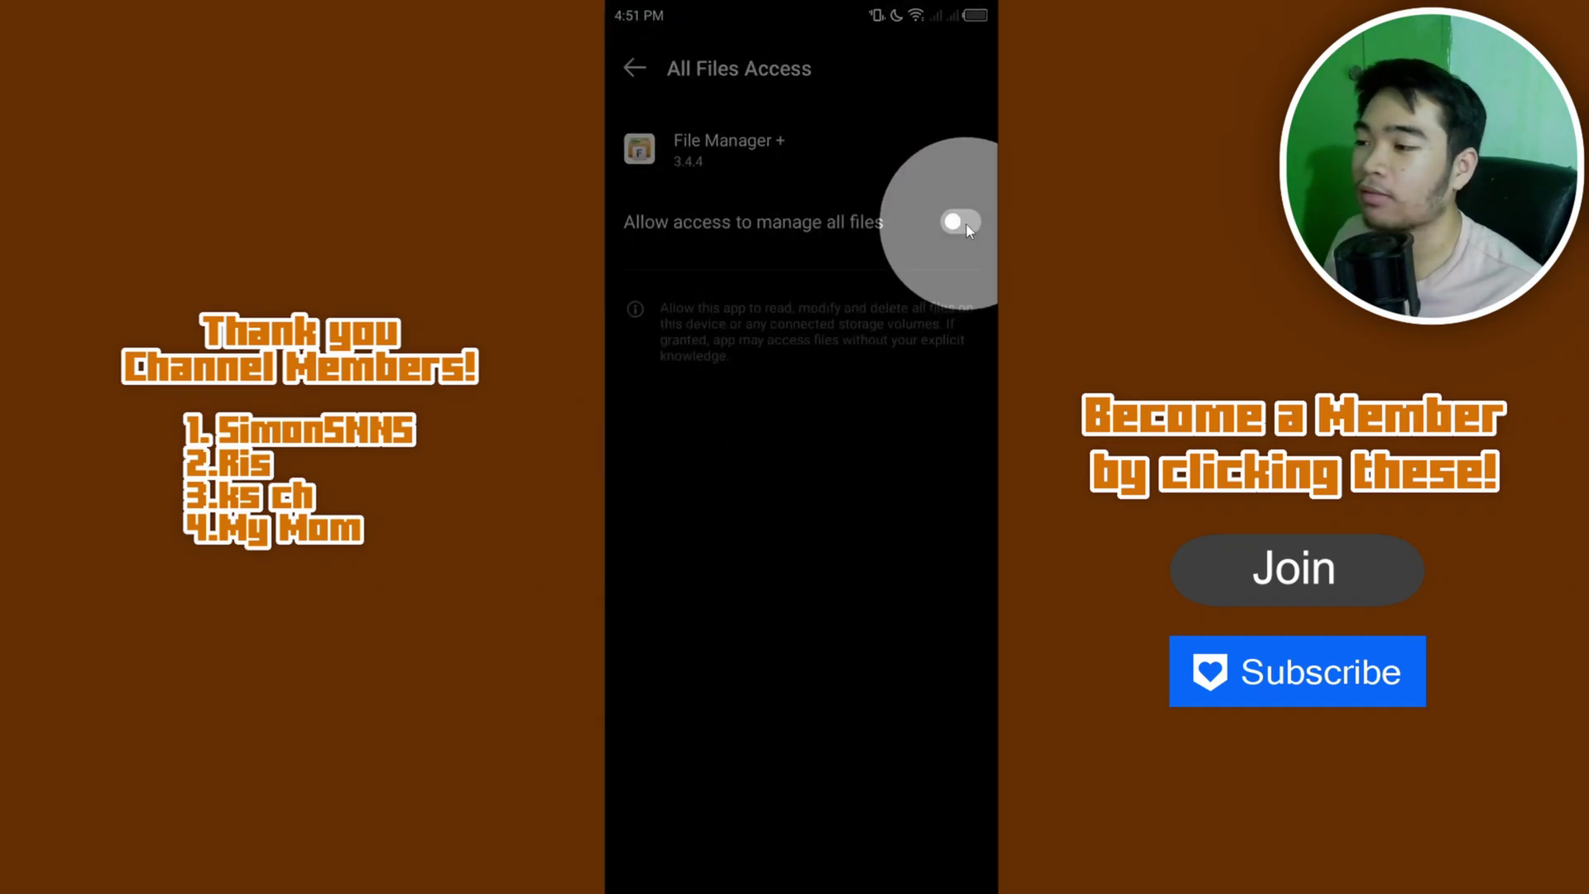
left_click(965, 223)
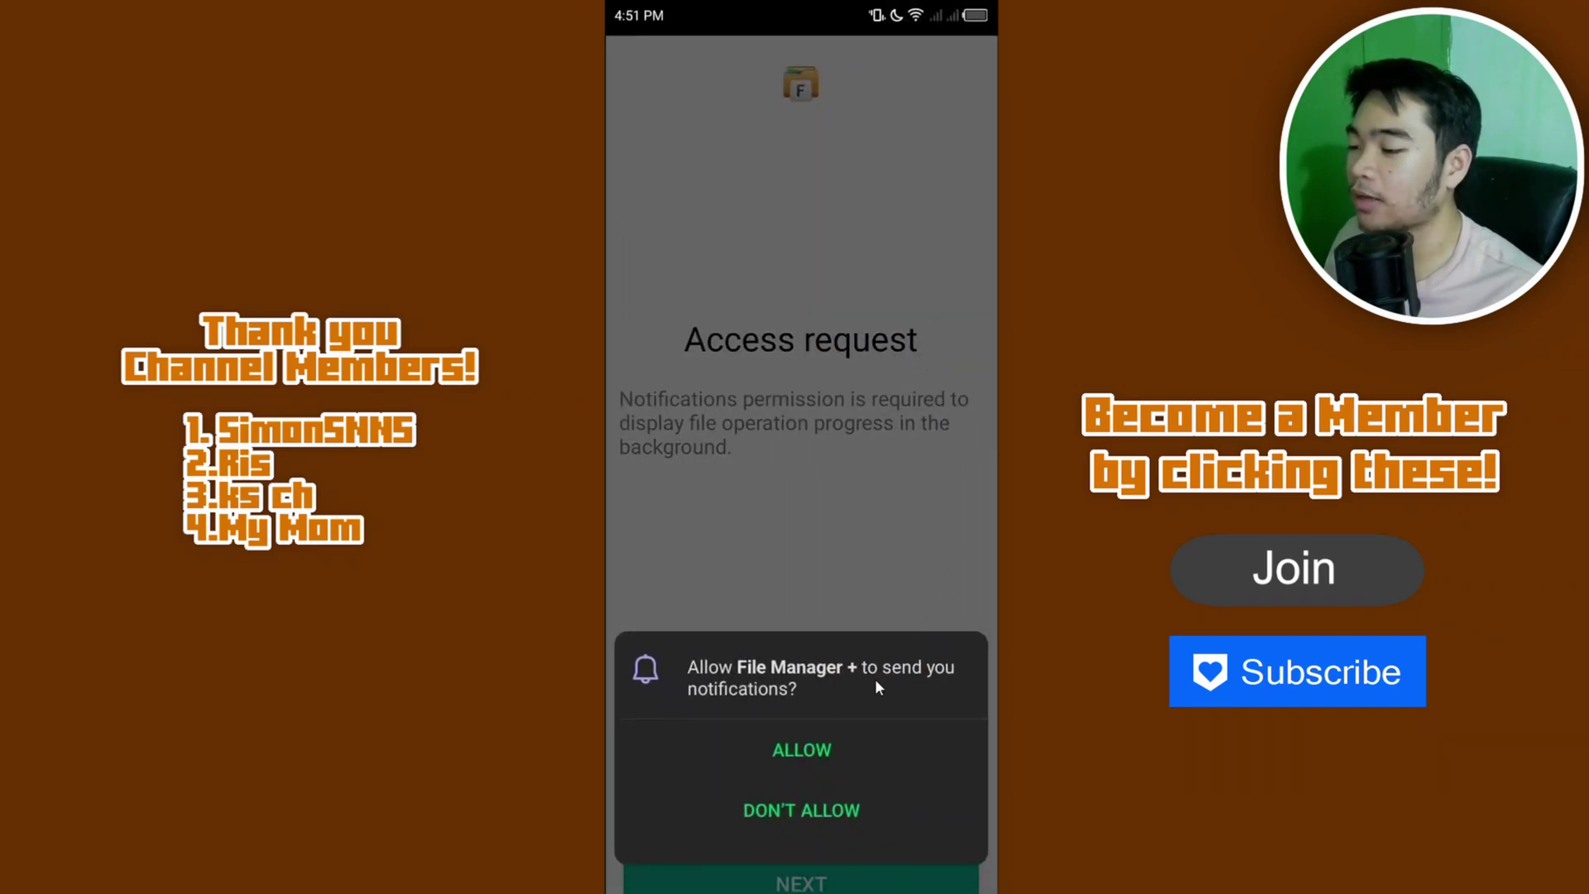
left_click(816, 753)
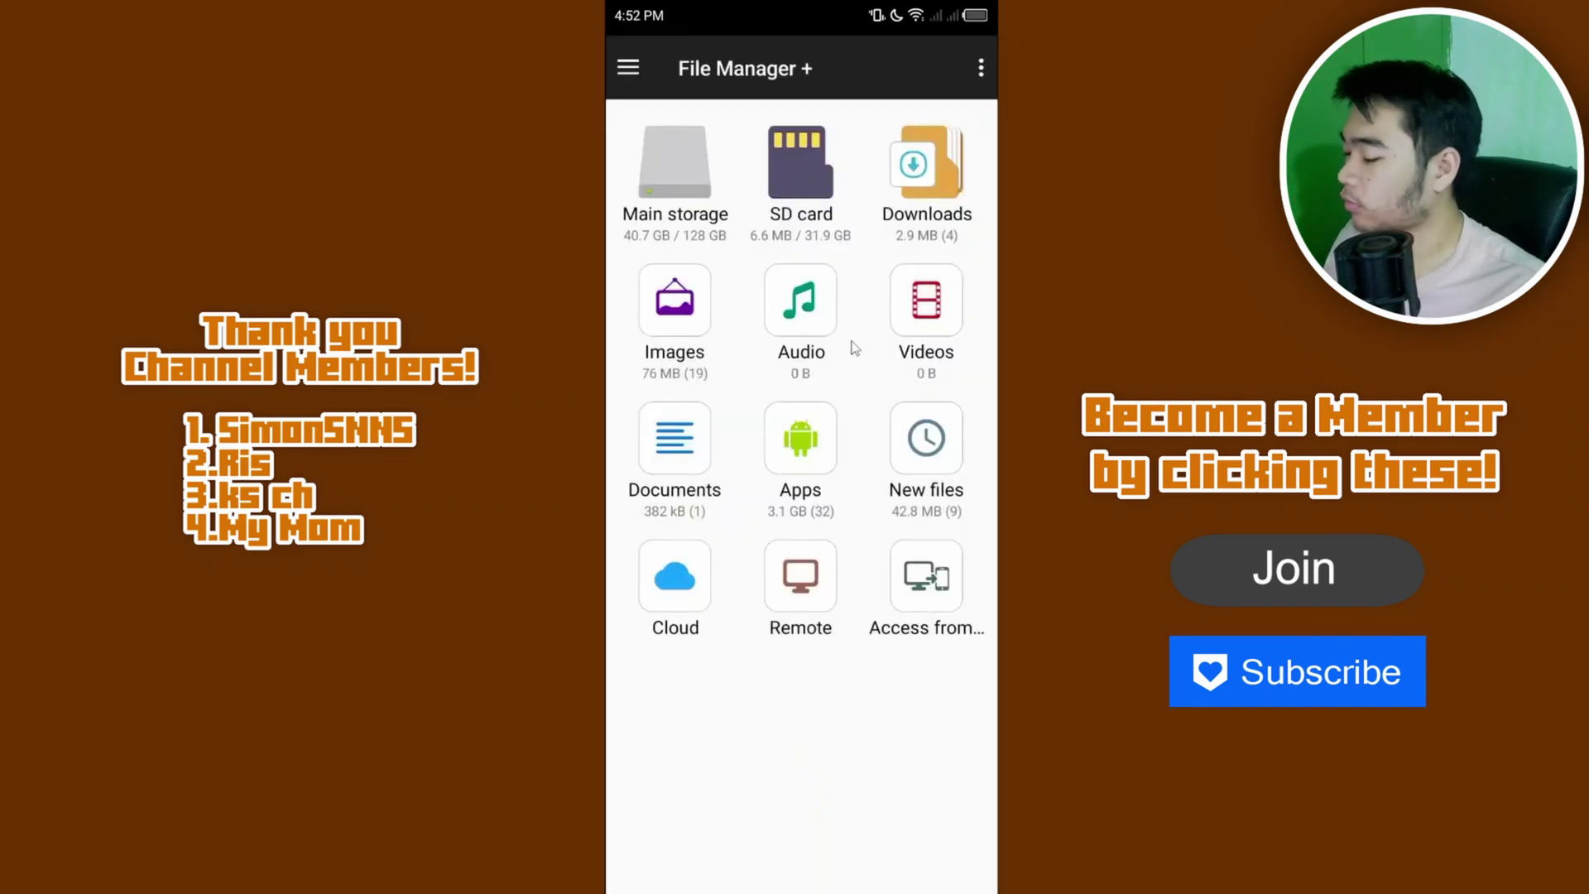
Open Downloads, close the tutorial, and find NewTrident Addon RS.mcpack.zip
left_click(917, 184)
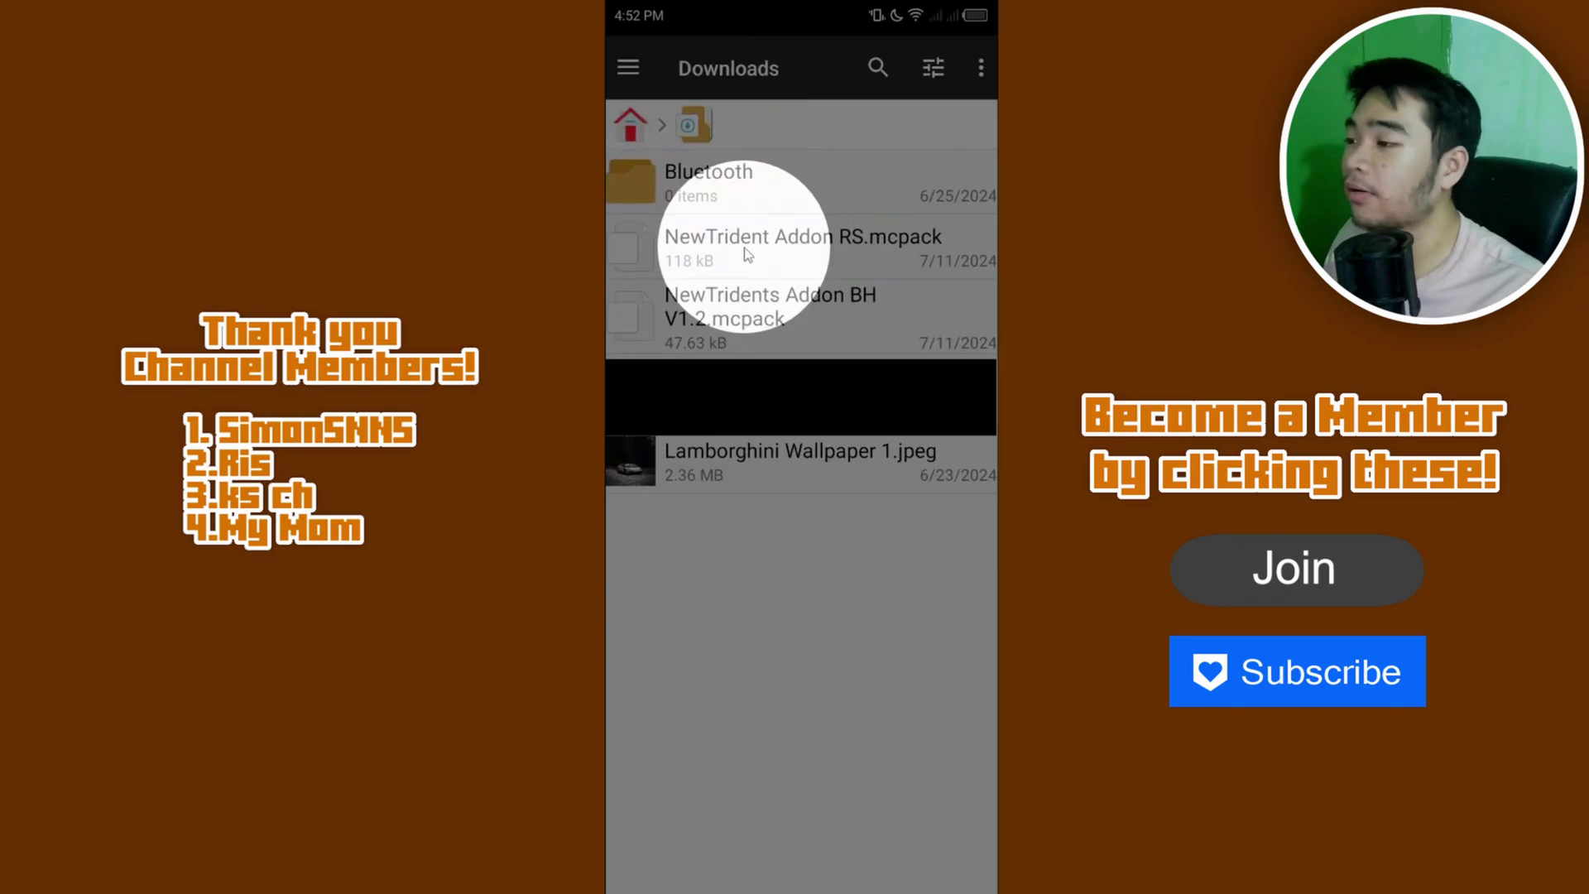
left_click(747, 254)
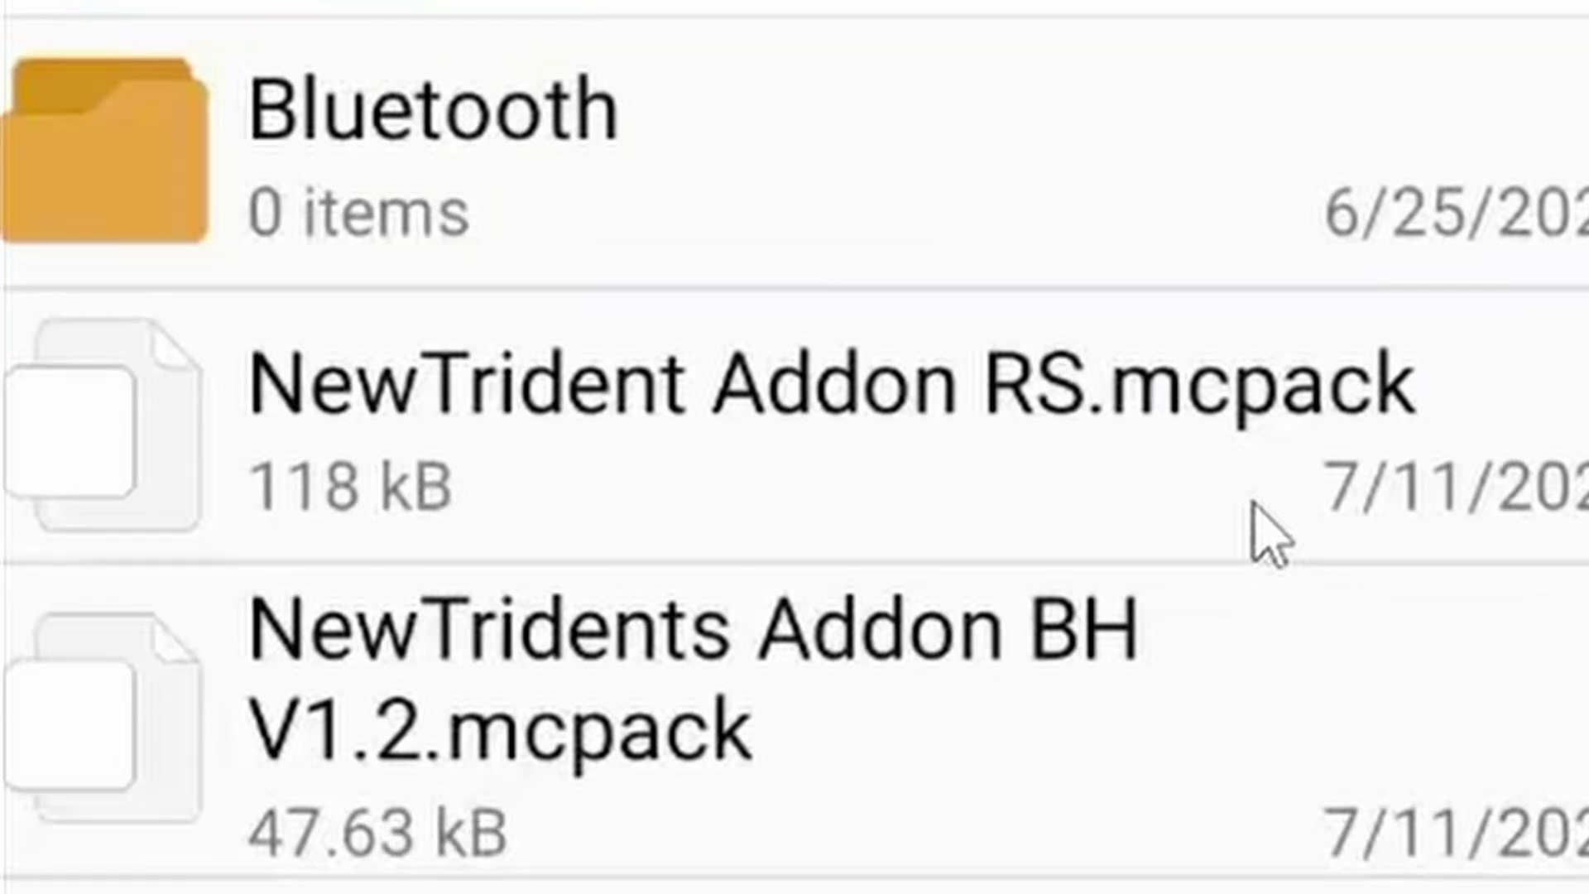
left_click(1210, 496)
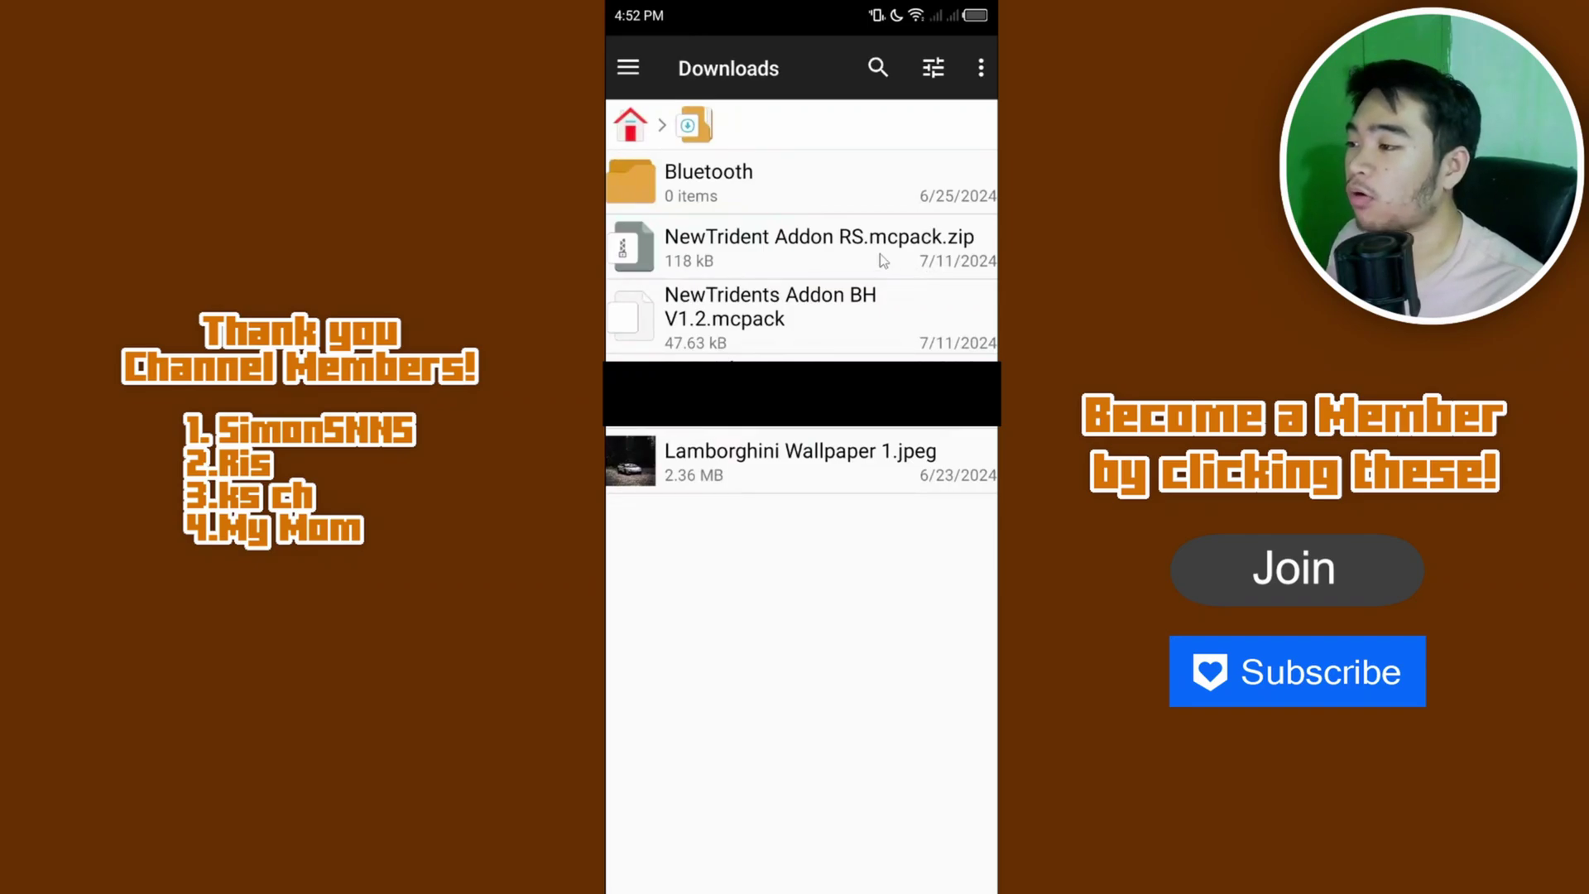
Rename NewTrident Addon RS.mcpack.zip to NewTrident Addon RS.mcpack
left_click(880, 256)
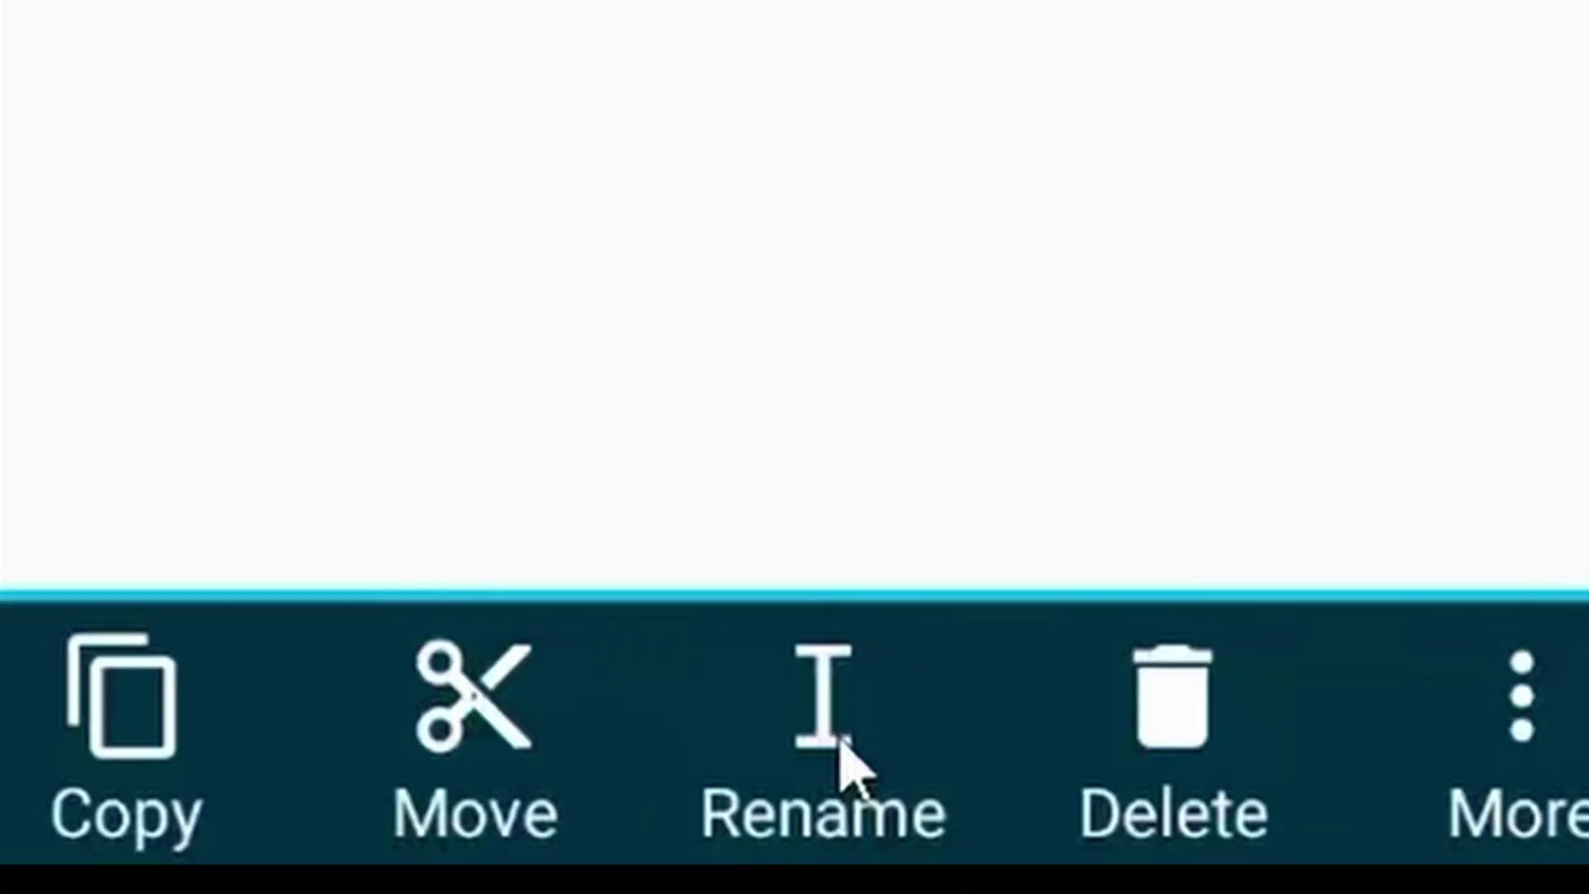
left_click(802, 883)
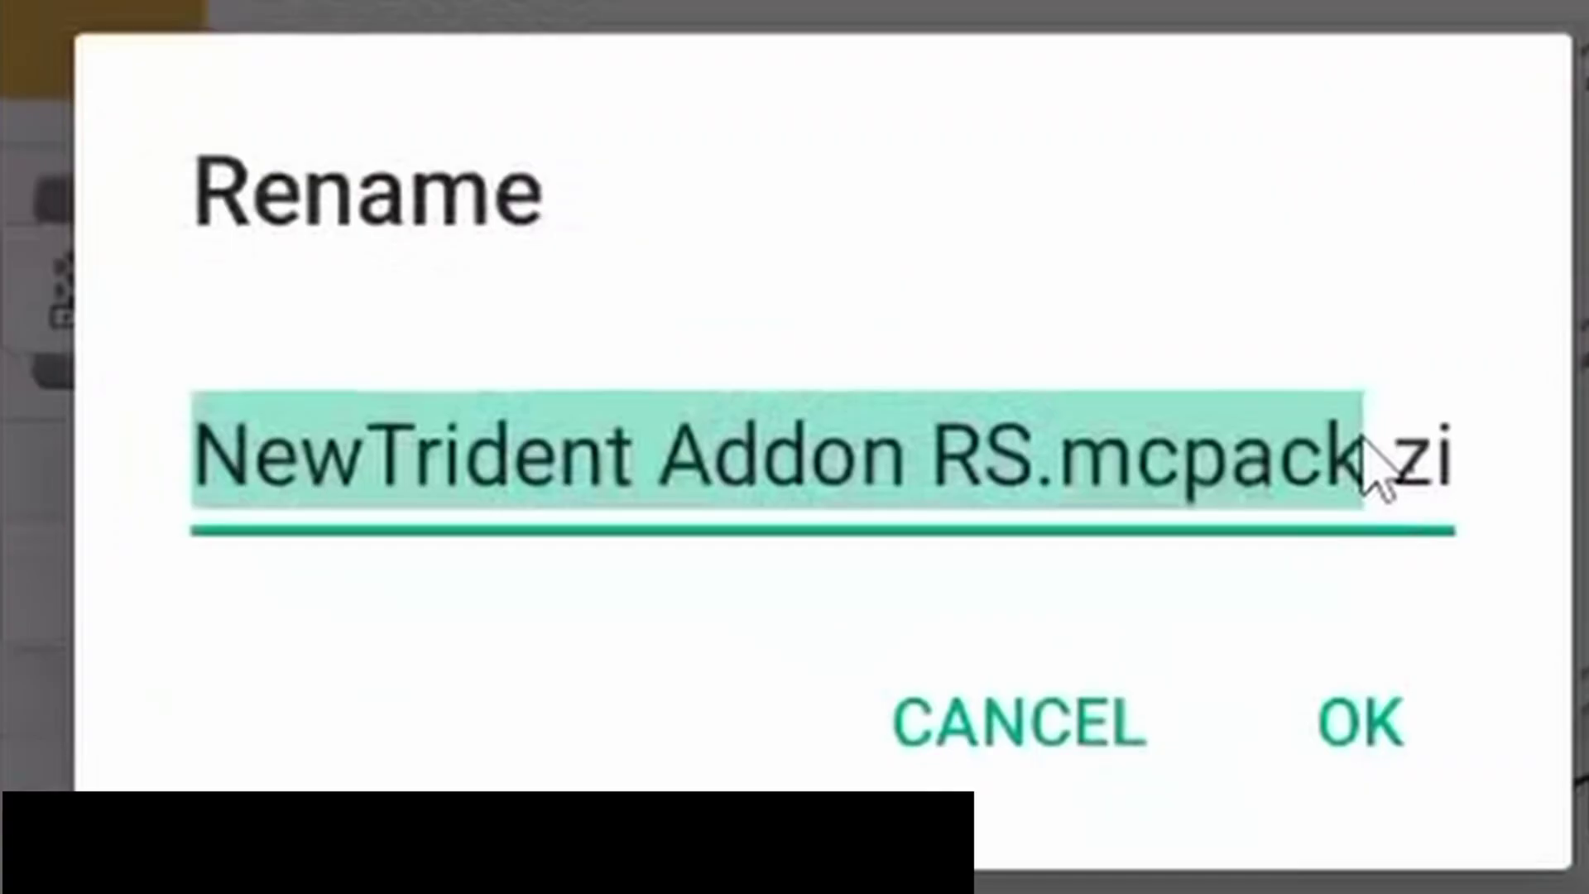
left_click(925, 286)
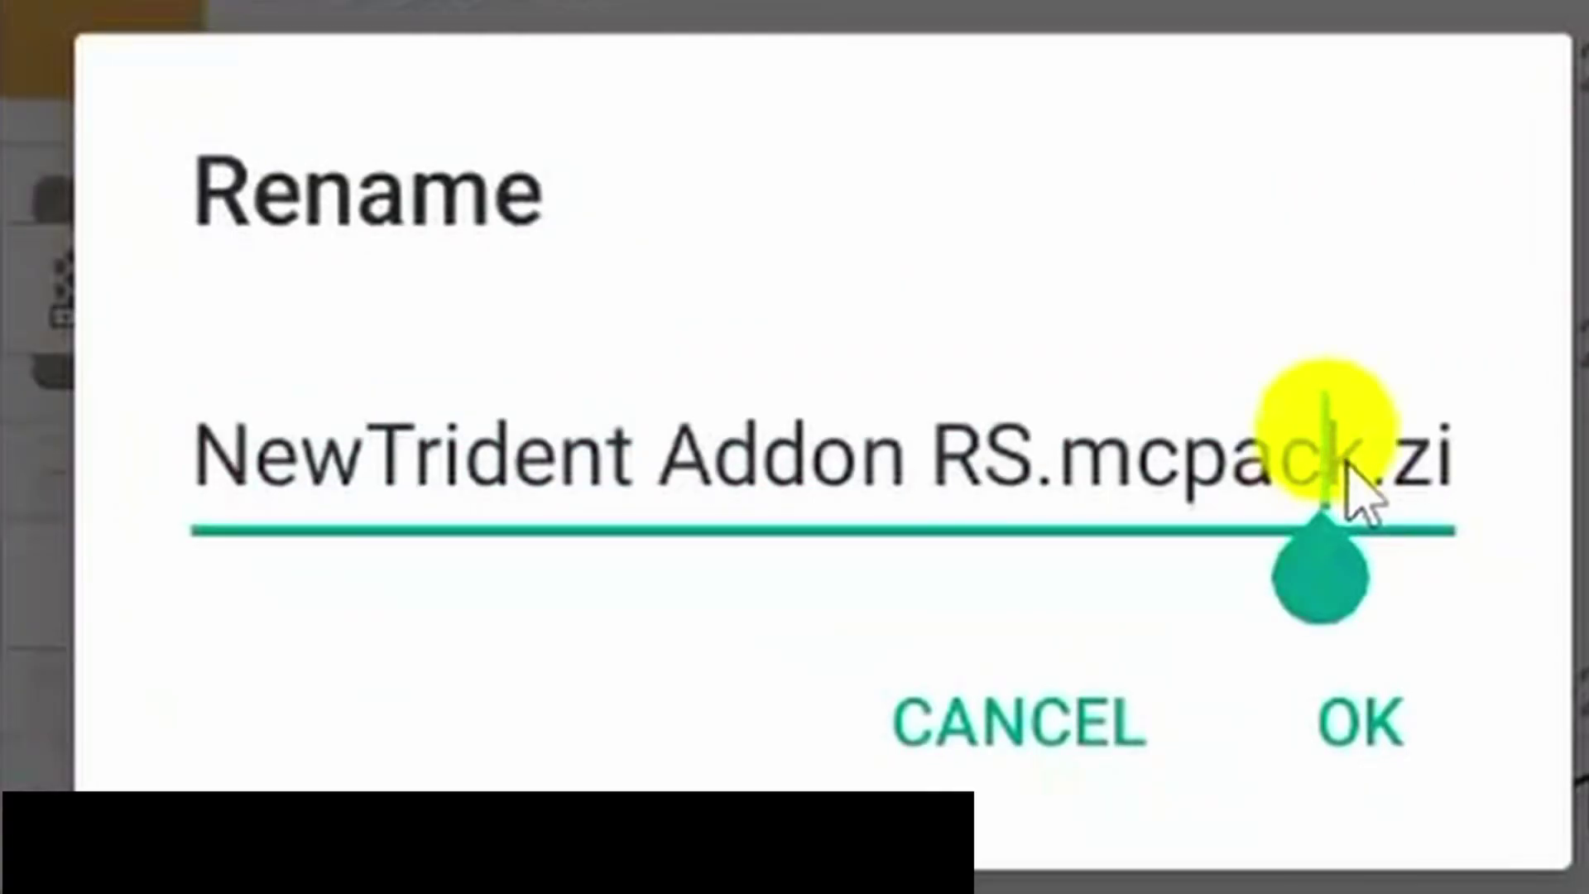
left_click_drag(1324, 571, 1506, 631)
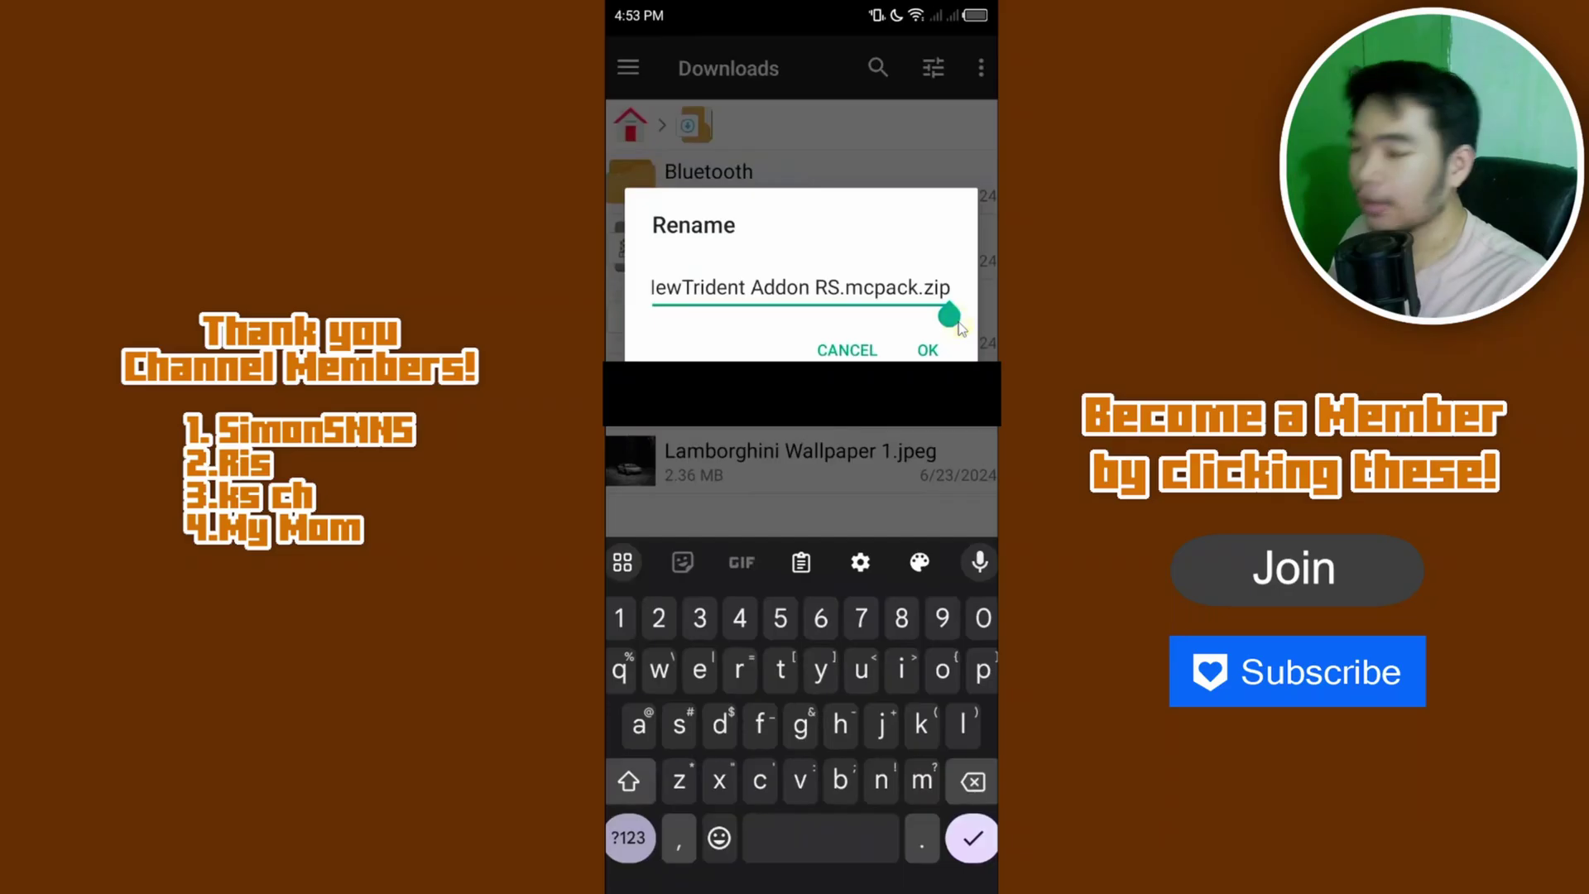
left_click(973, 785)
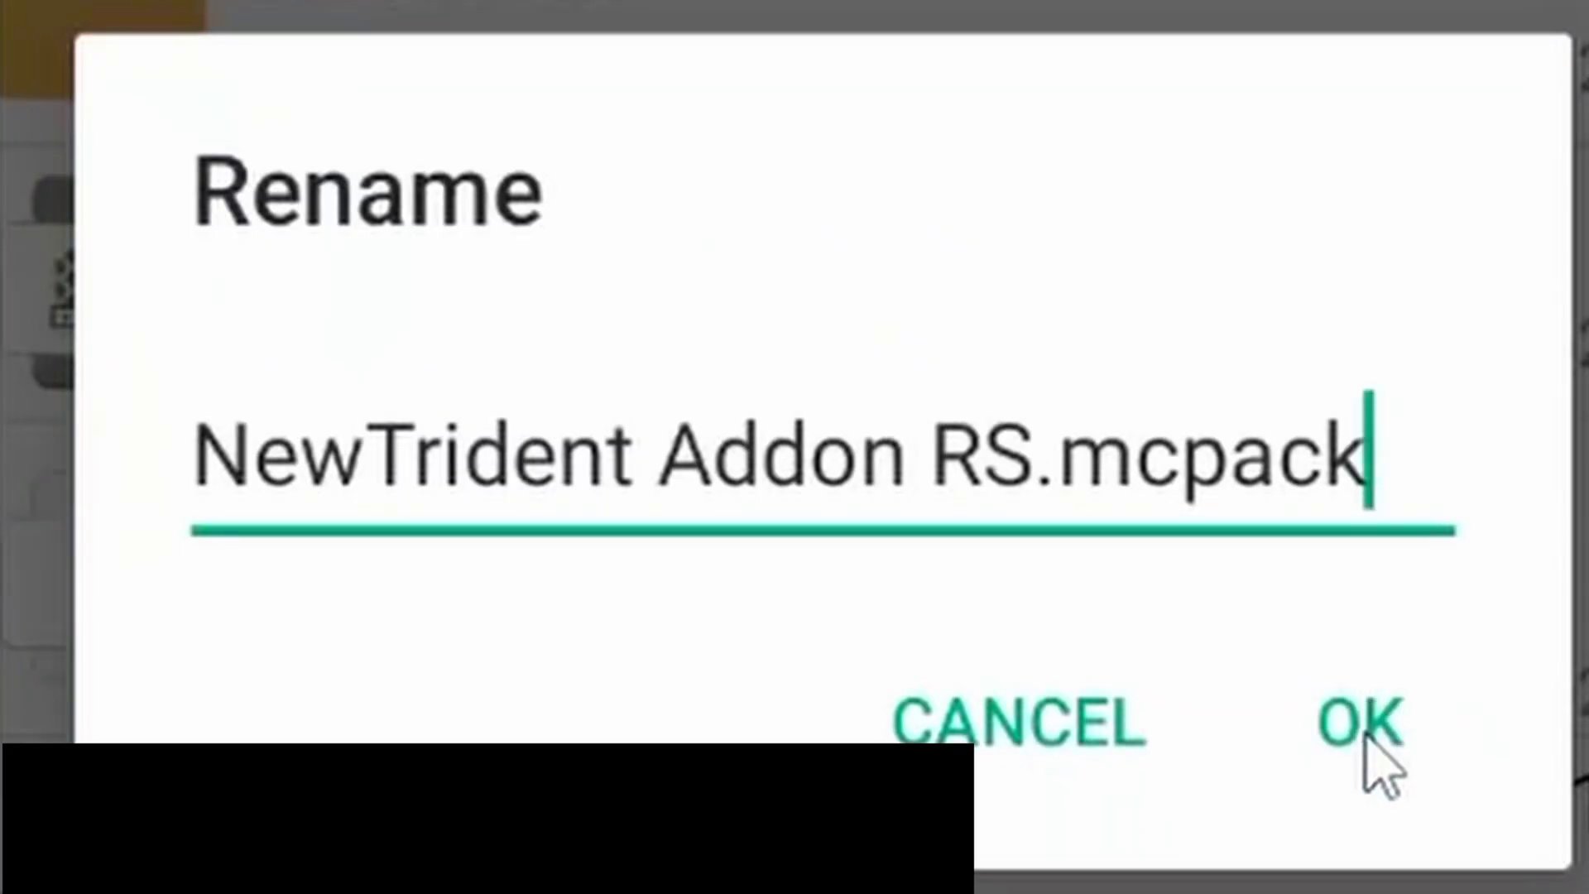
left_click(1364, 729)
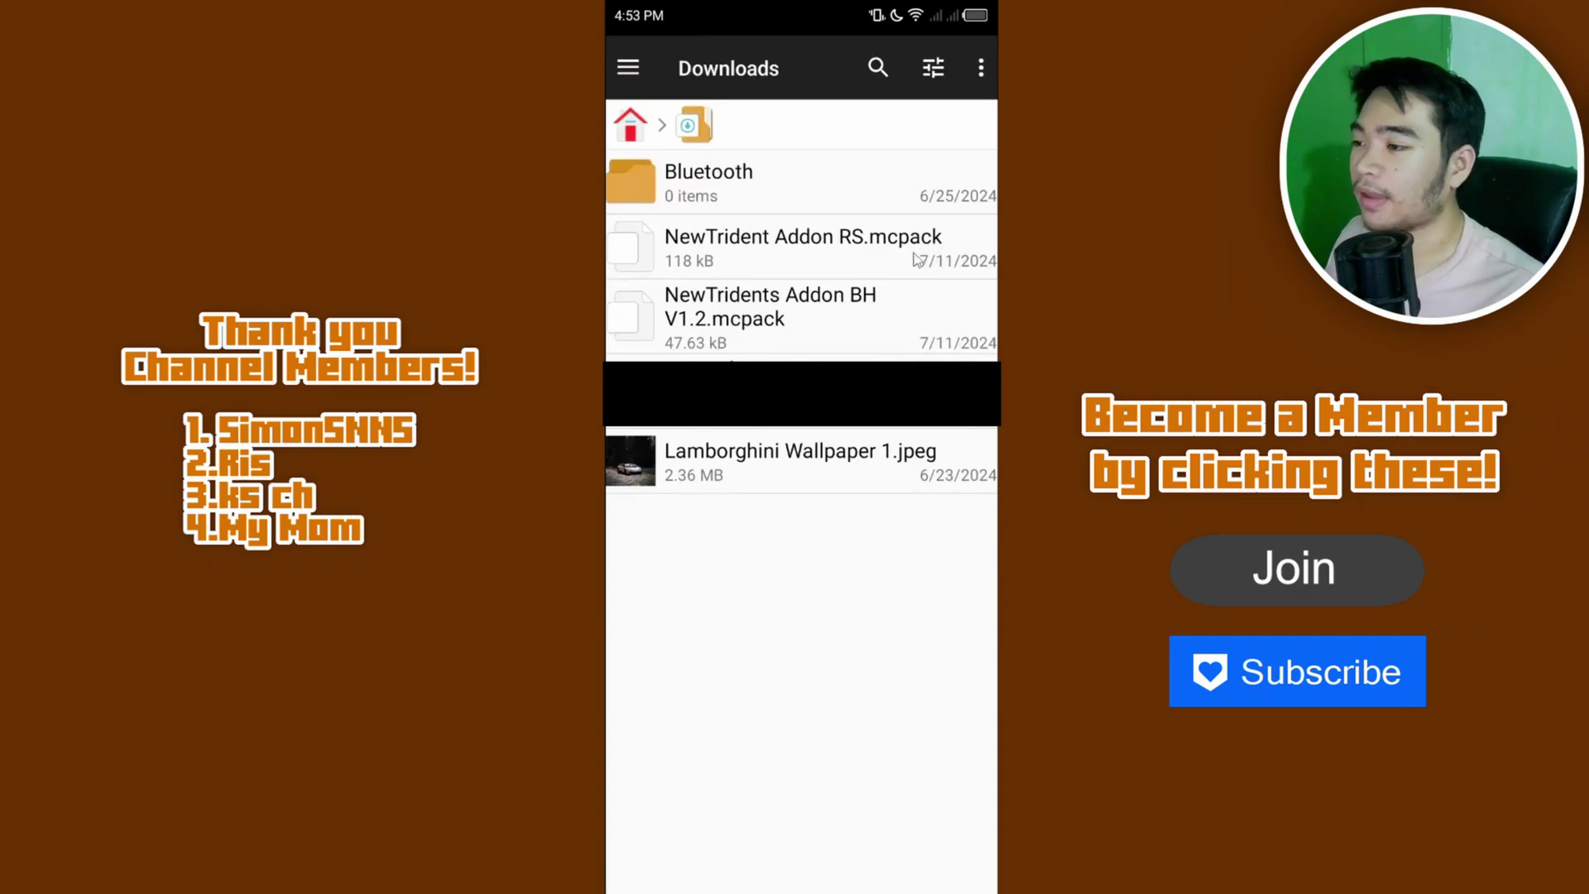
Open the renamed .mcpack with Minecraft, always using Minecraft for packs
left_click(902, 256)
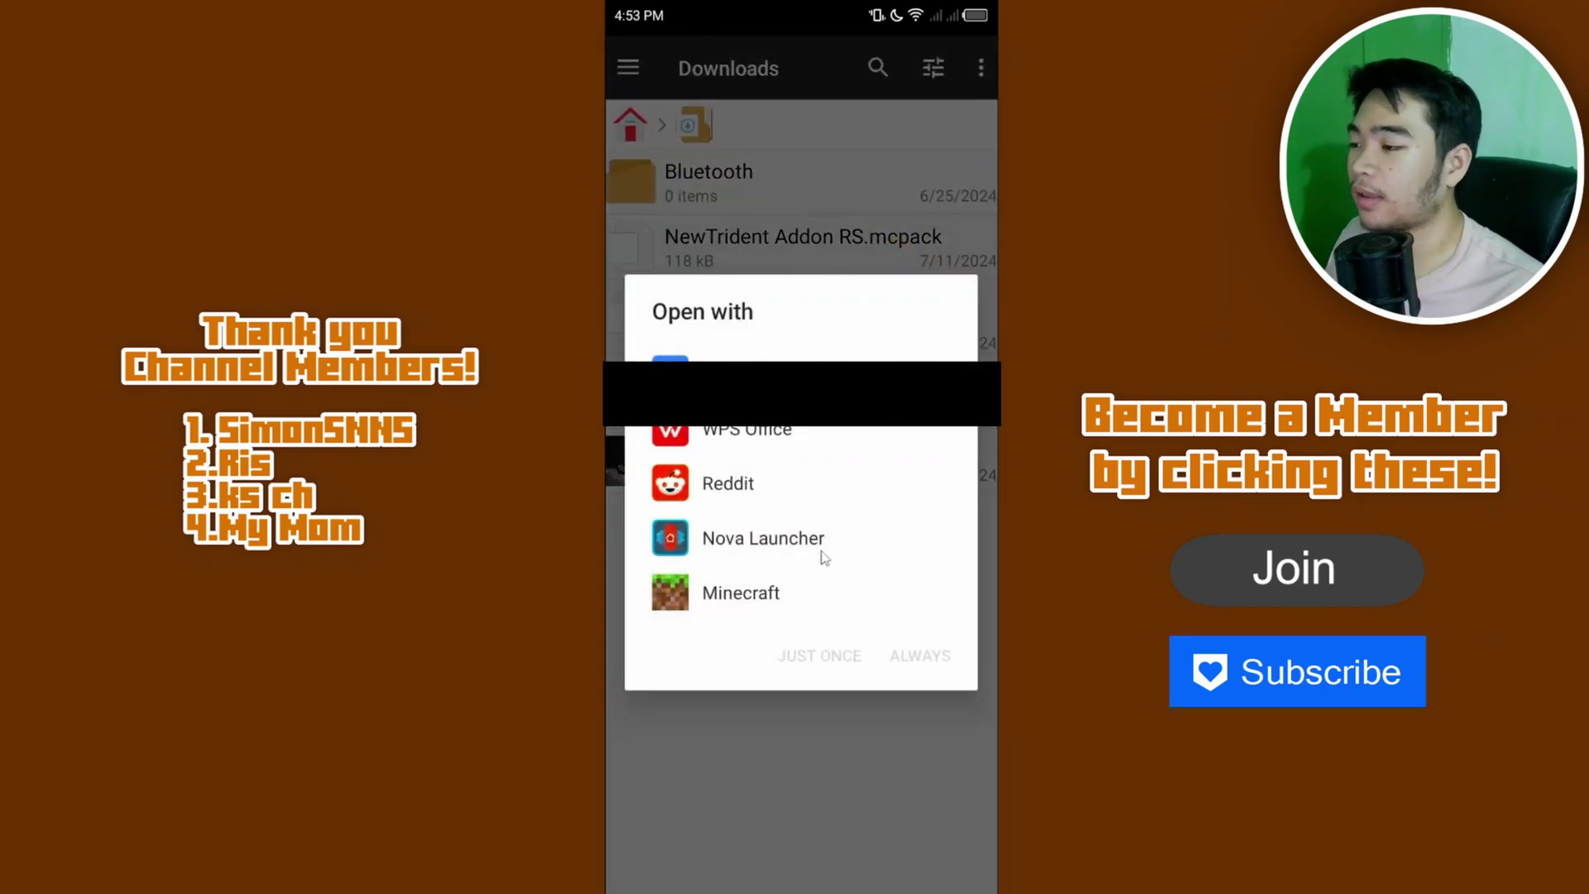
left_click(760, 593)
left_click(920, 658)
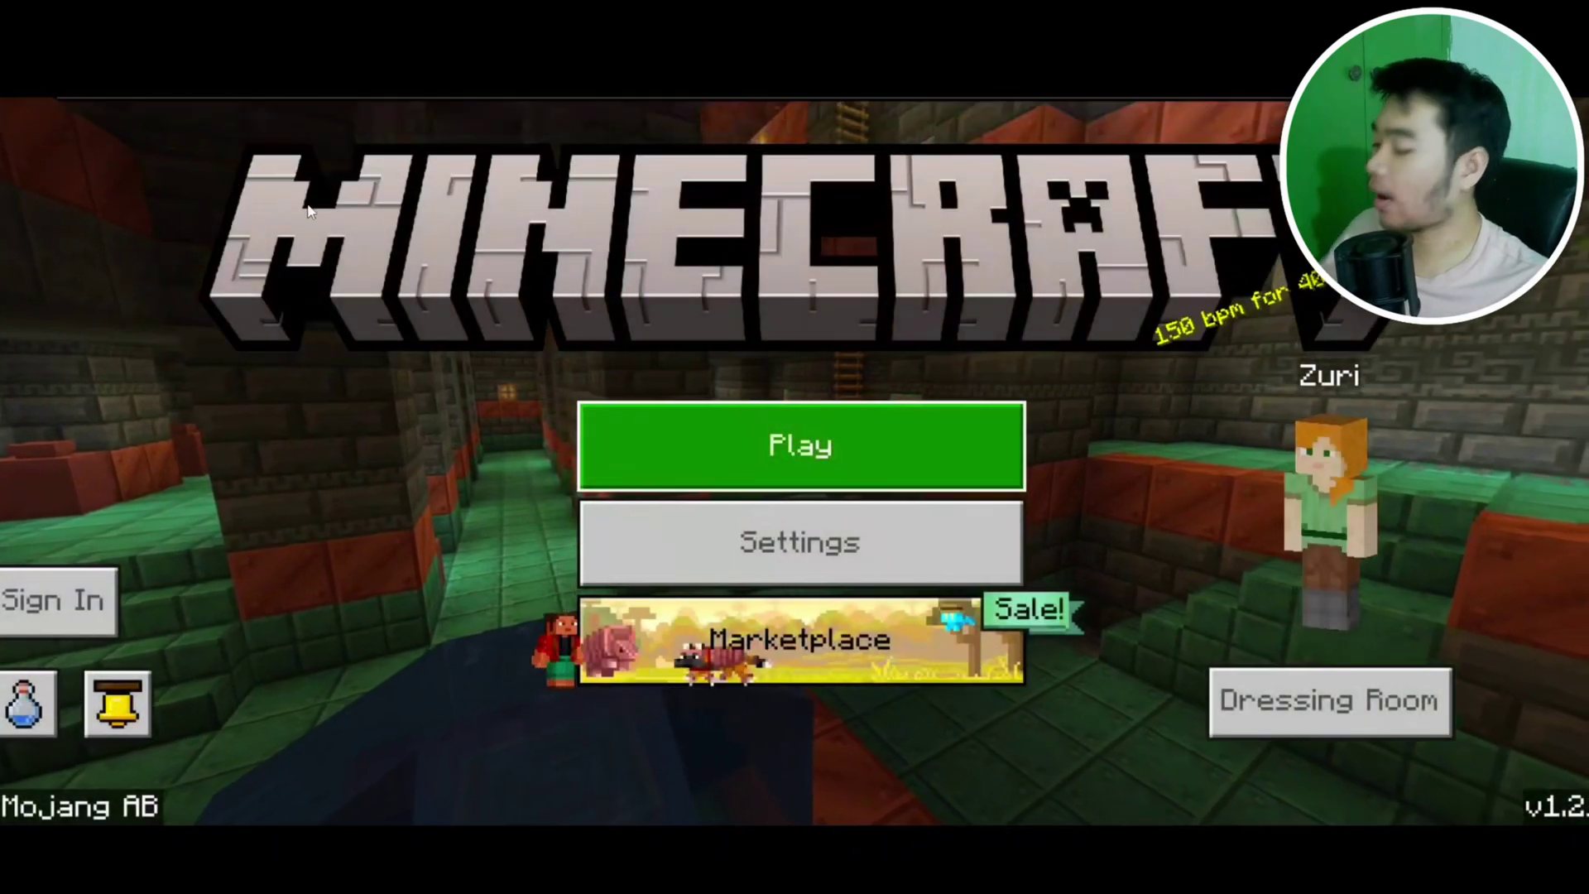
Dismiss the Play your way message after the Resources import and exit Minecraft
left_click(194, 91)
left_click(590, 166)
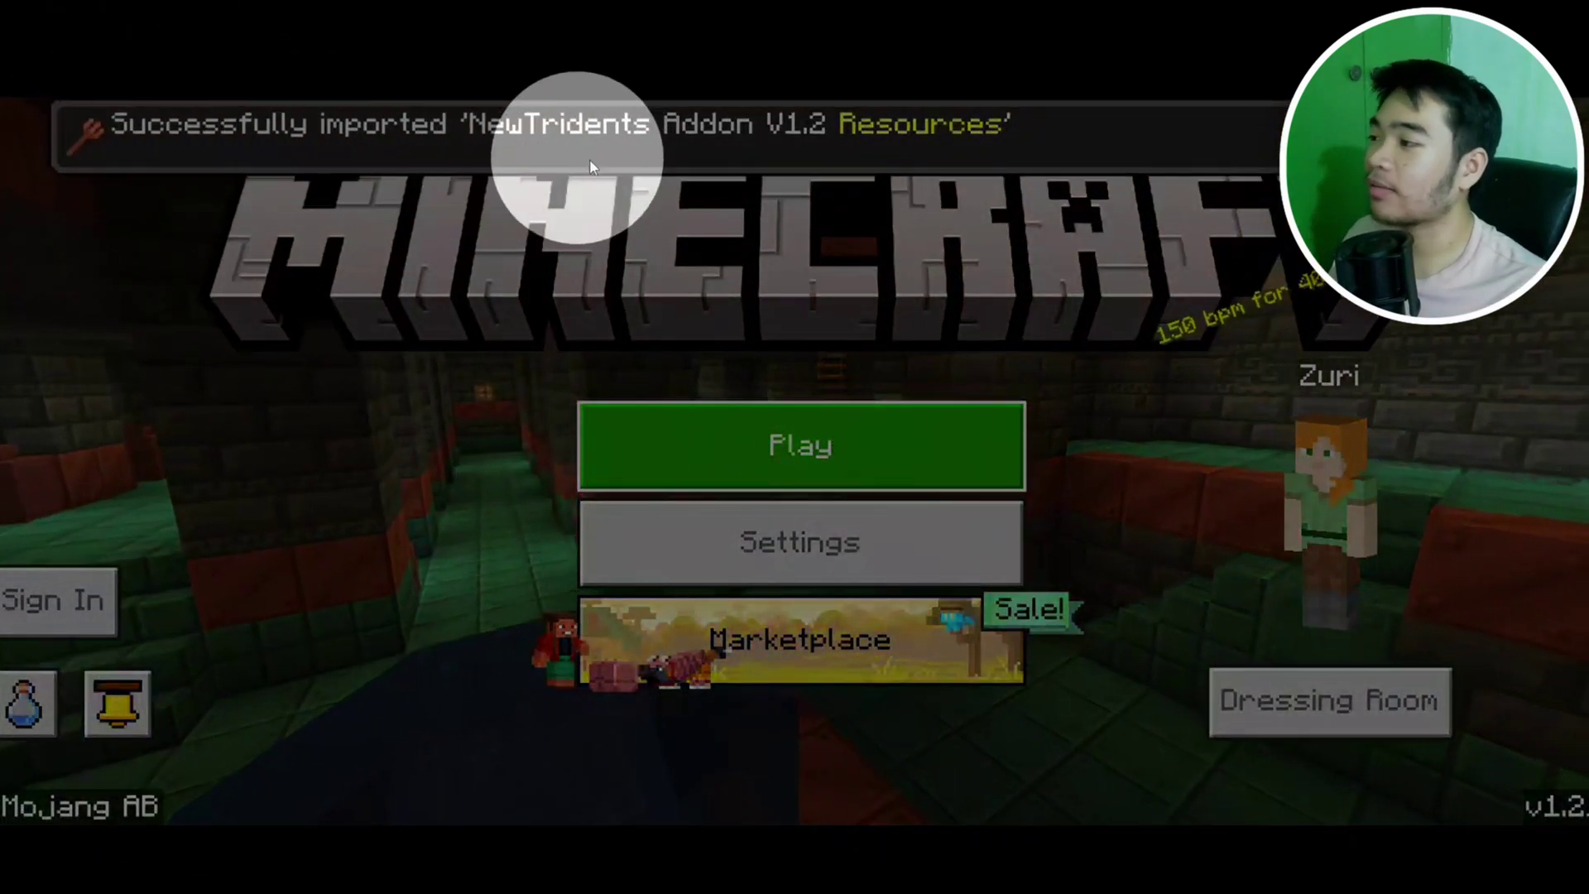
left_click(849, 178)
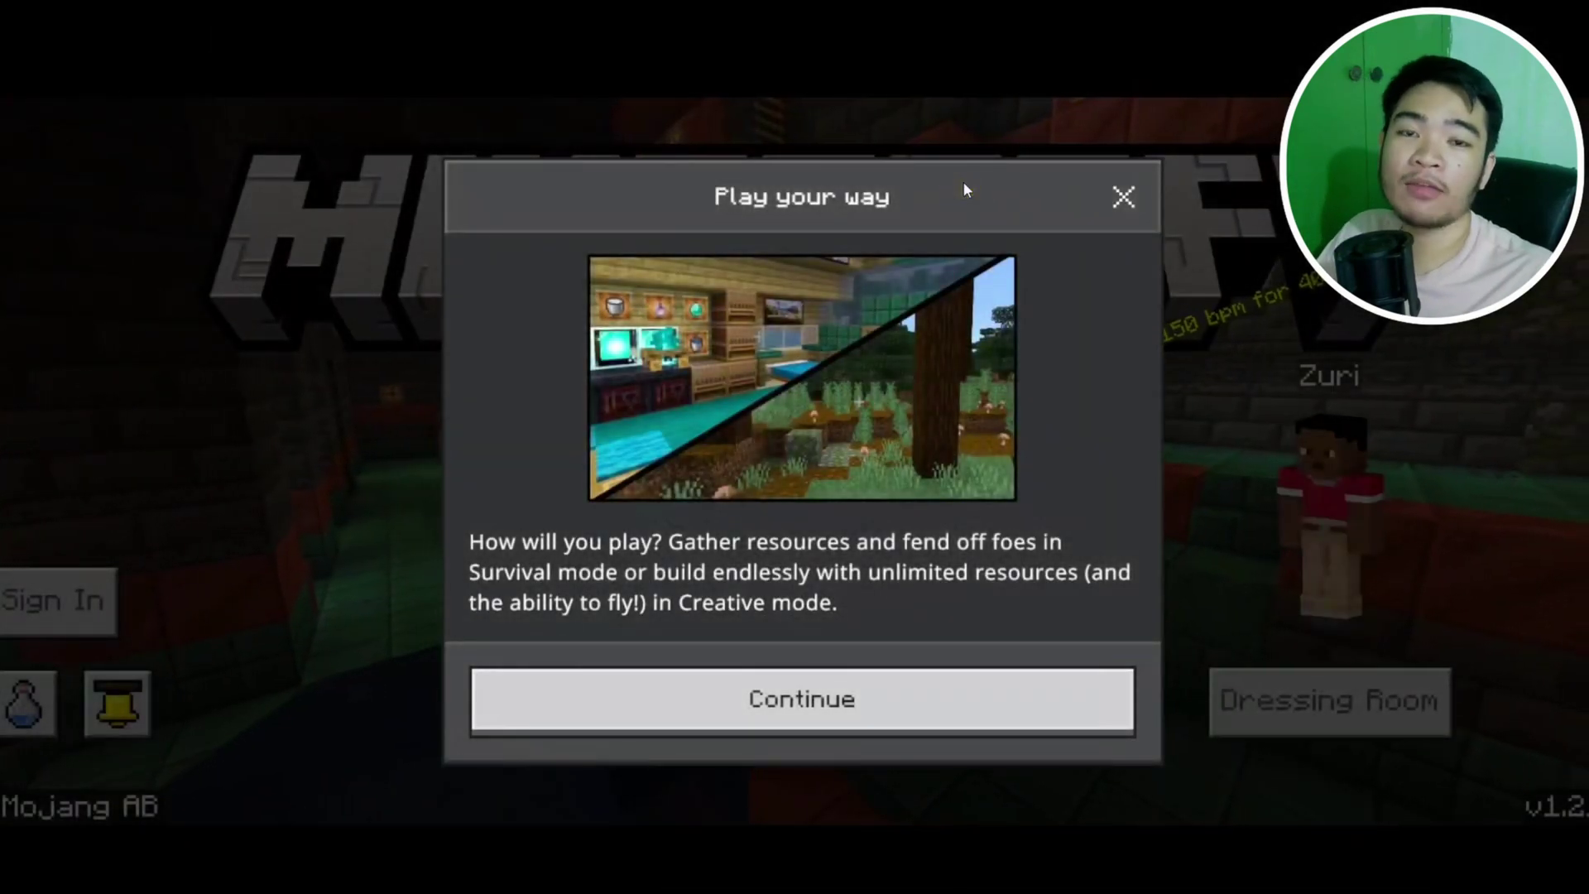
left_click(934, 699)
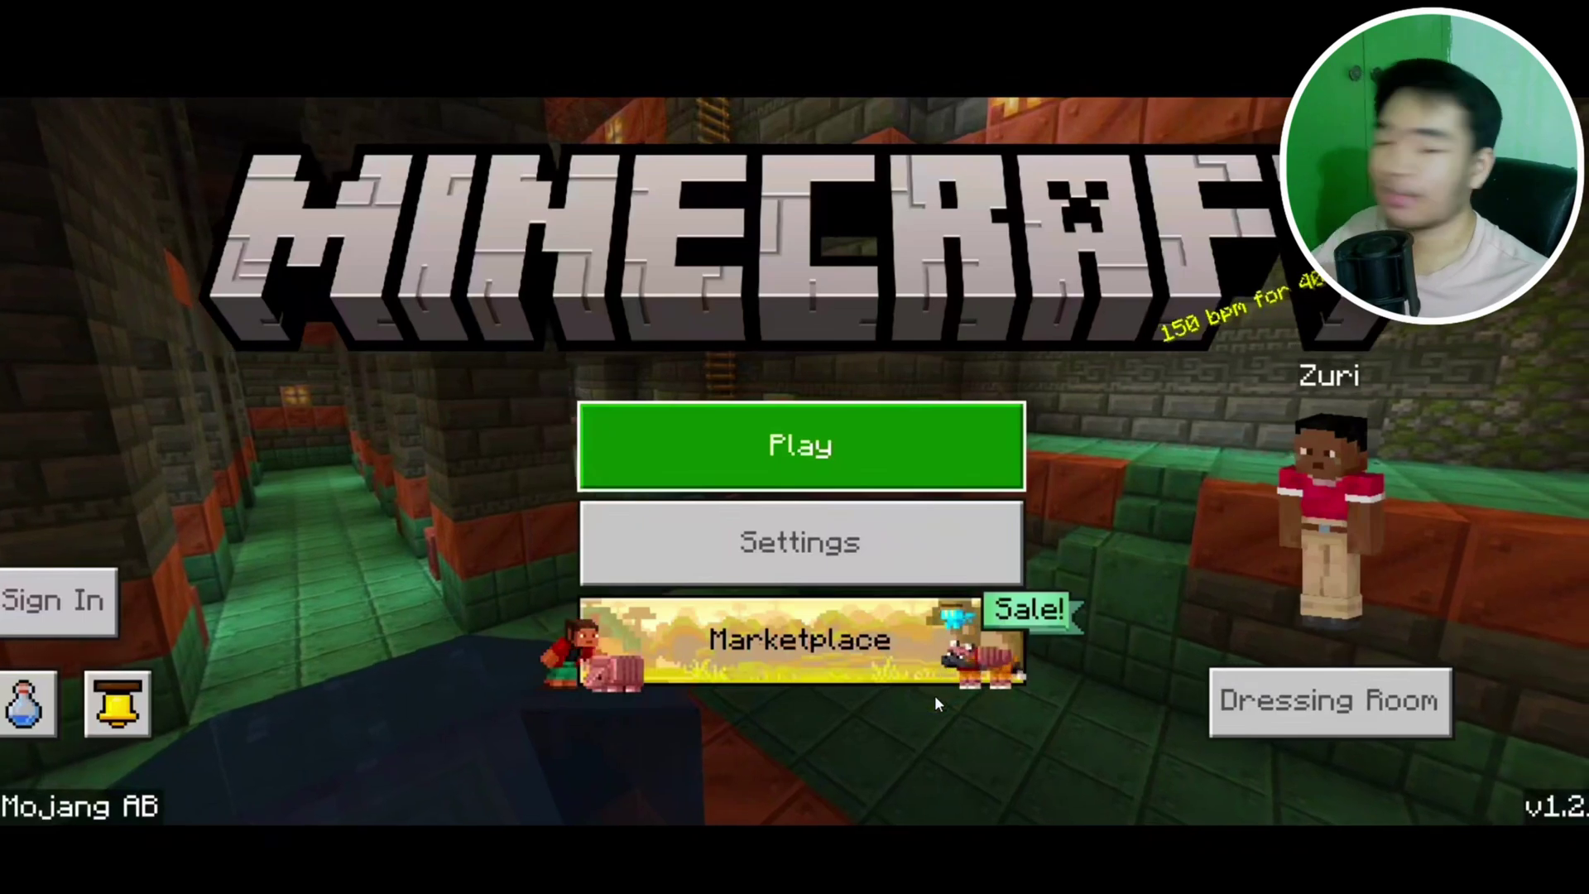
key("Escape")
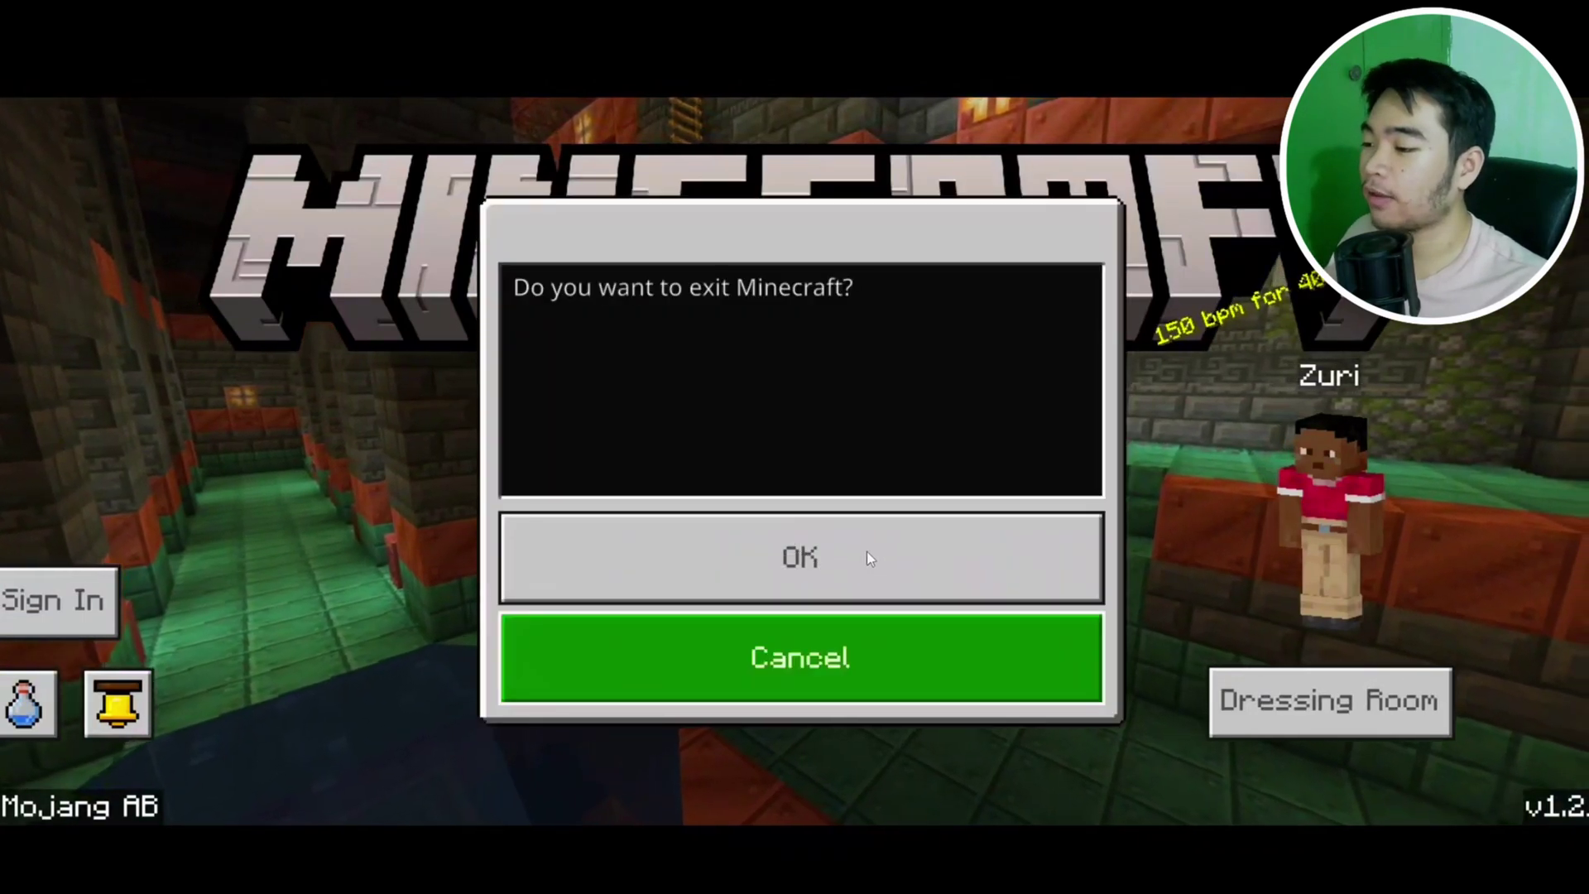
left_click(861, 560)
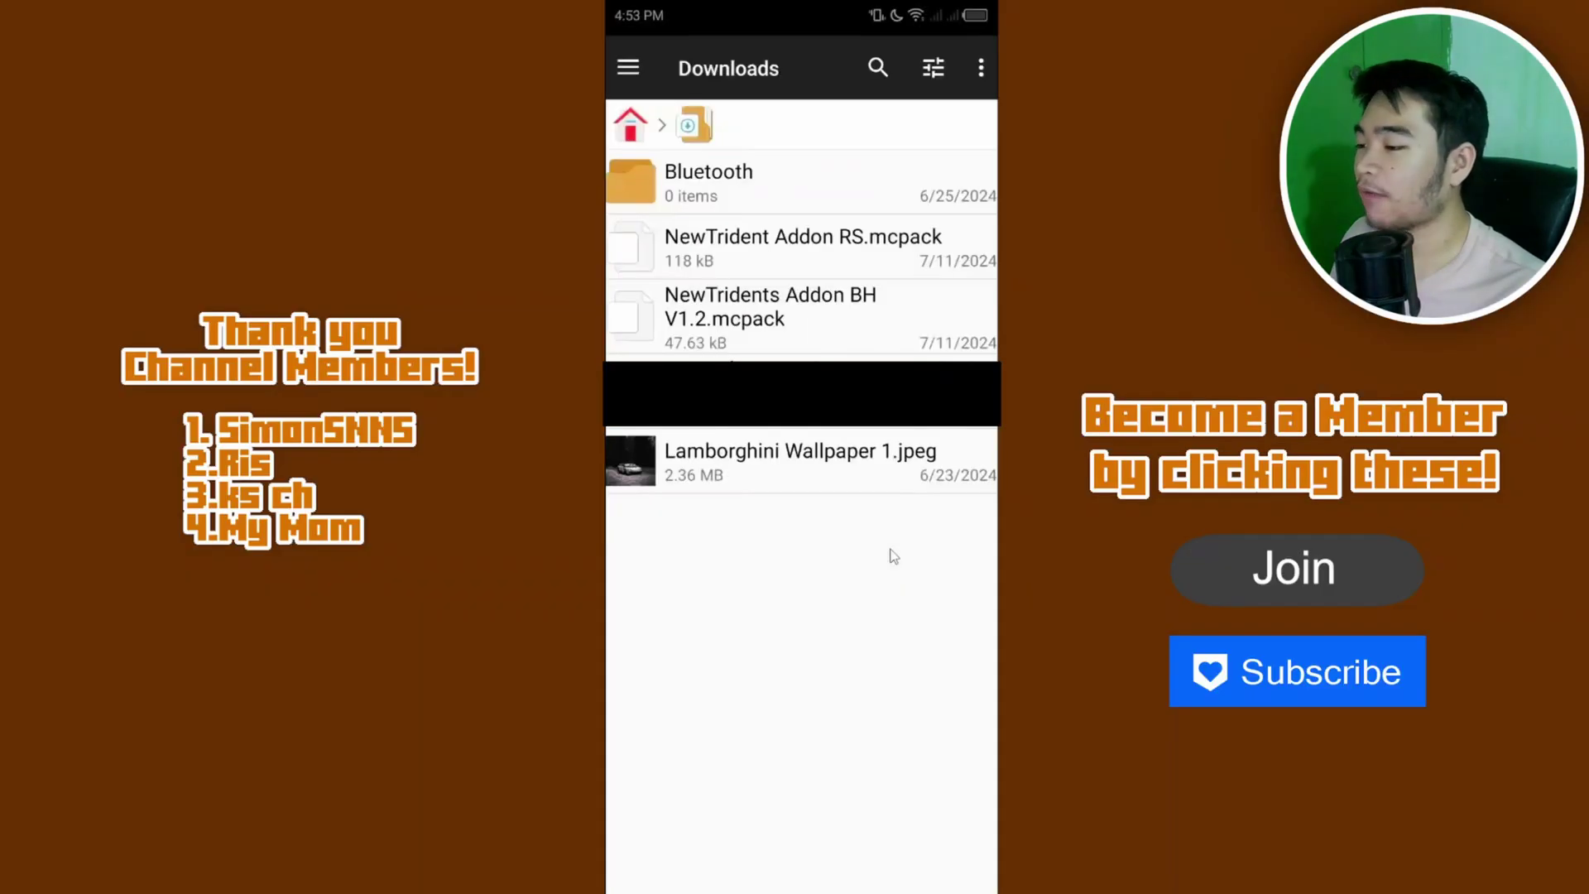
Open NewTridents Addon BH V1.2.mcpack, always with Minecraft, to import it
left_click(825, 327)
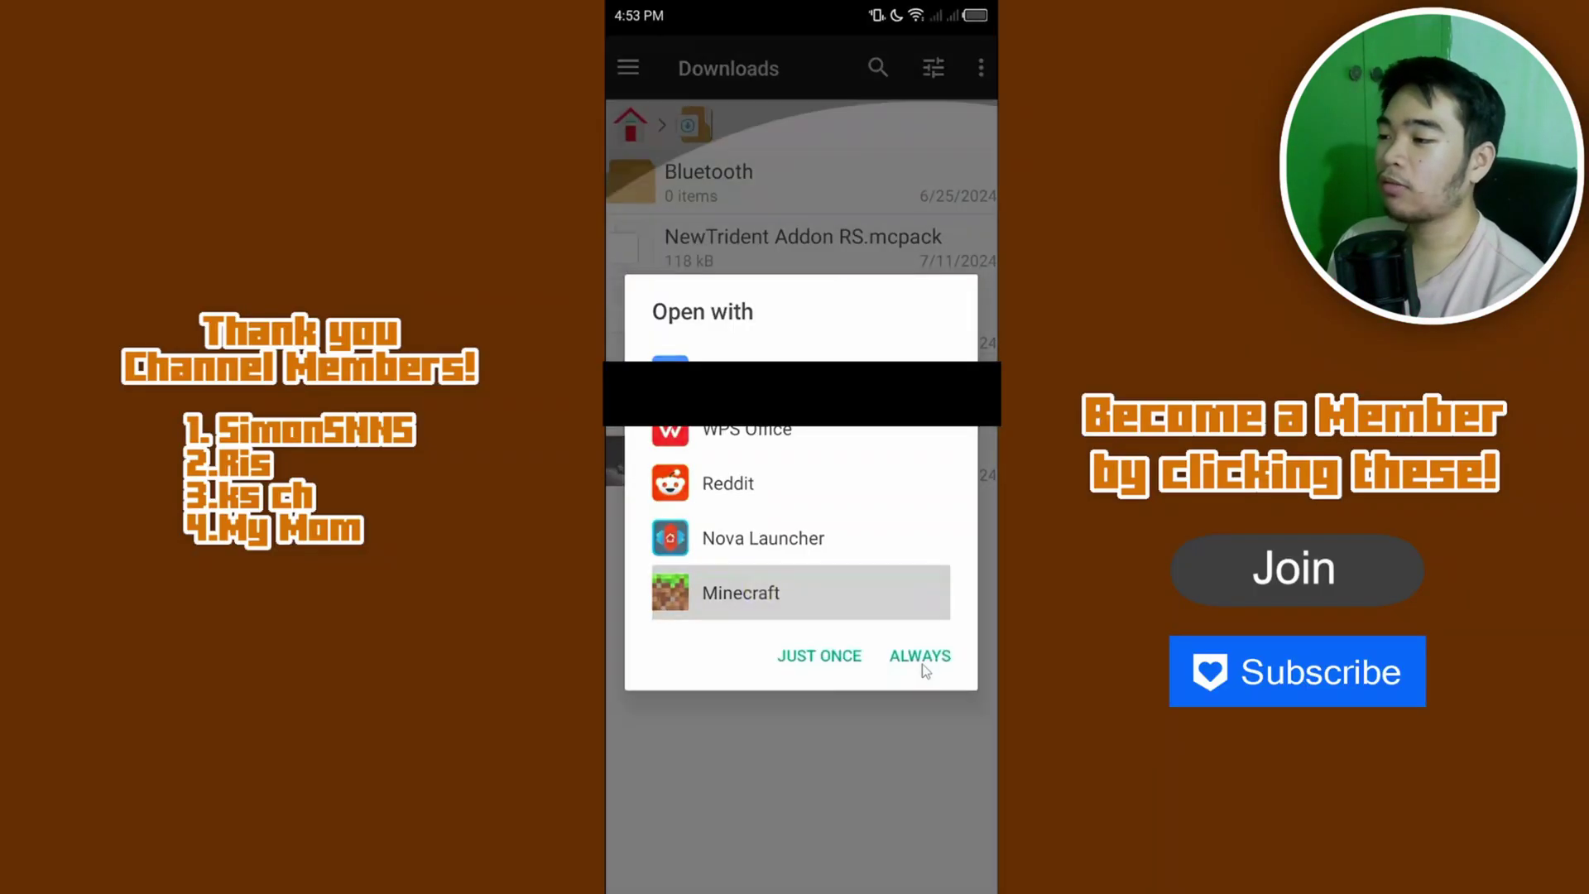
left_click(920, 658)
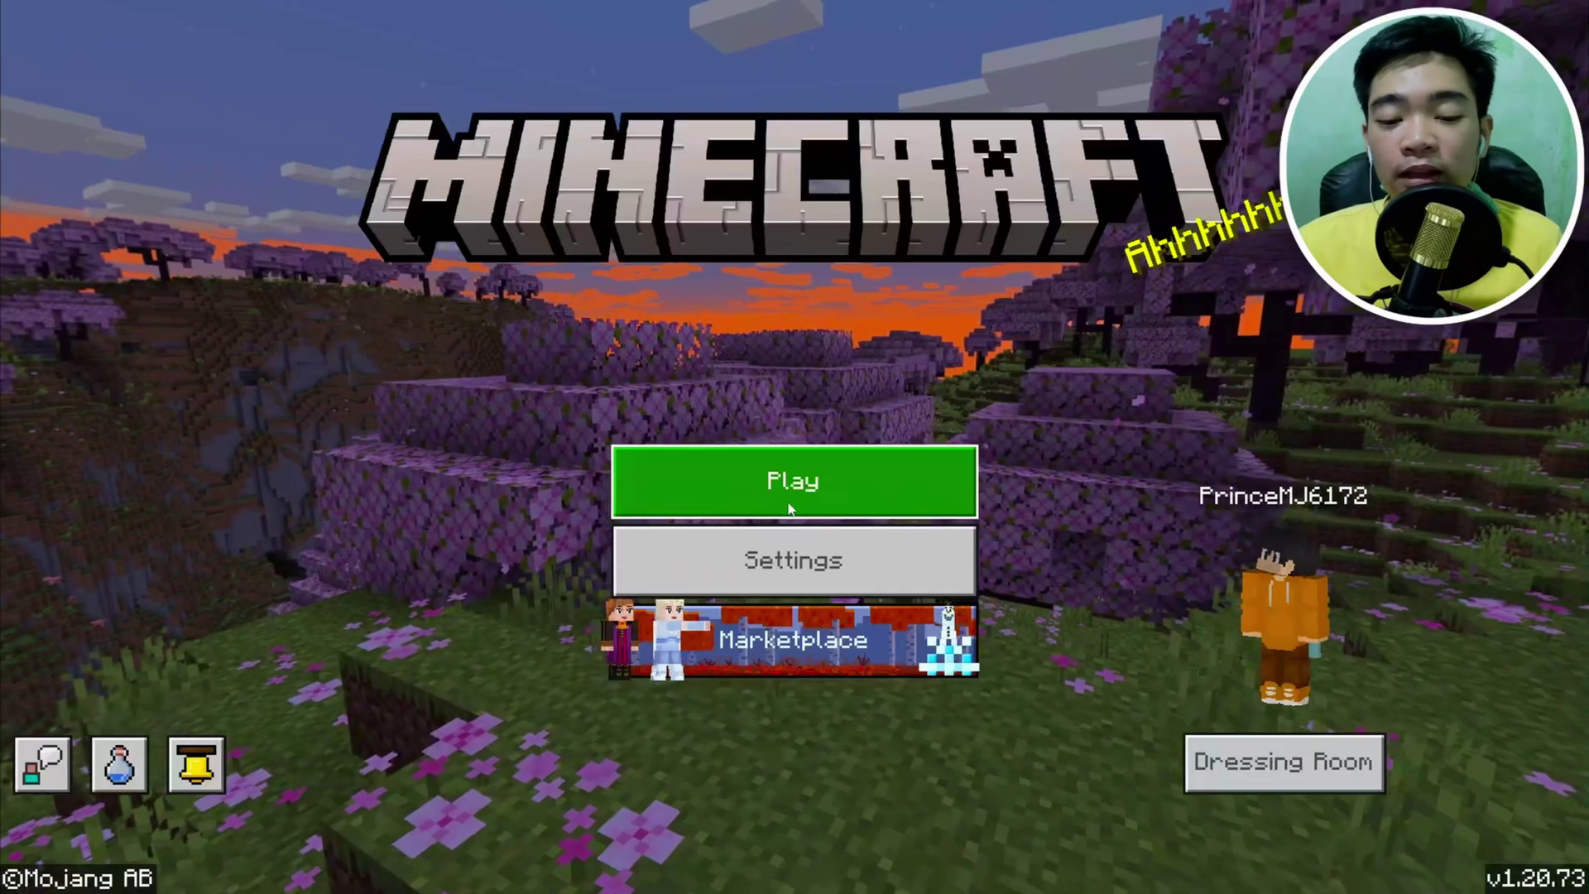
Start a new world and show its Resource Packs list
left_click(789, 508)
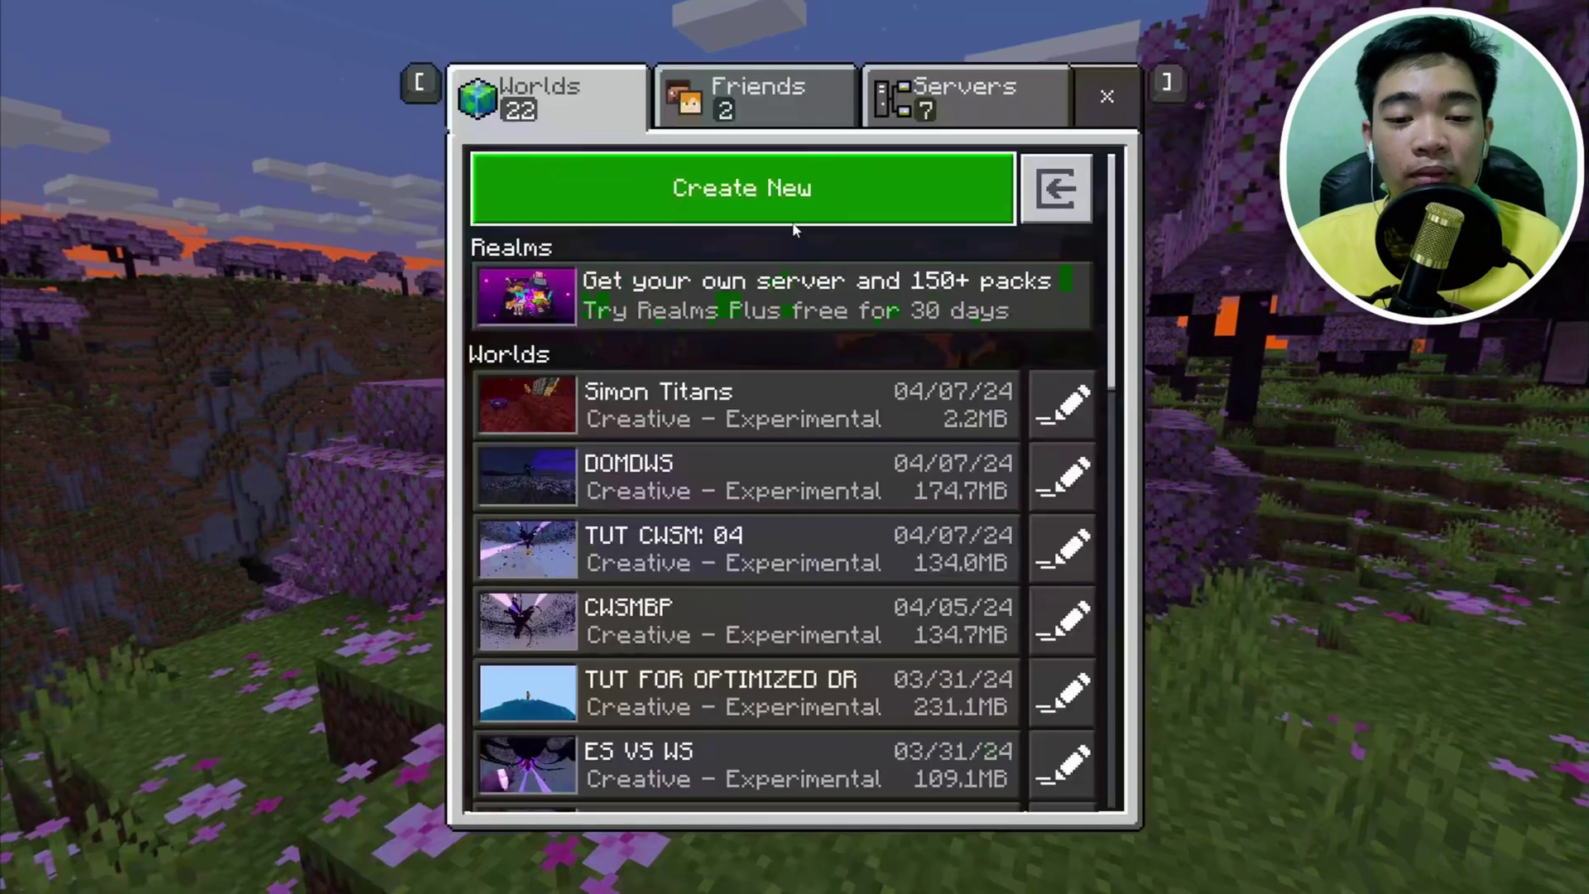
left_click(737, 188)
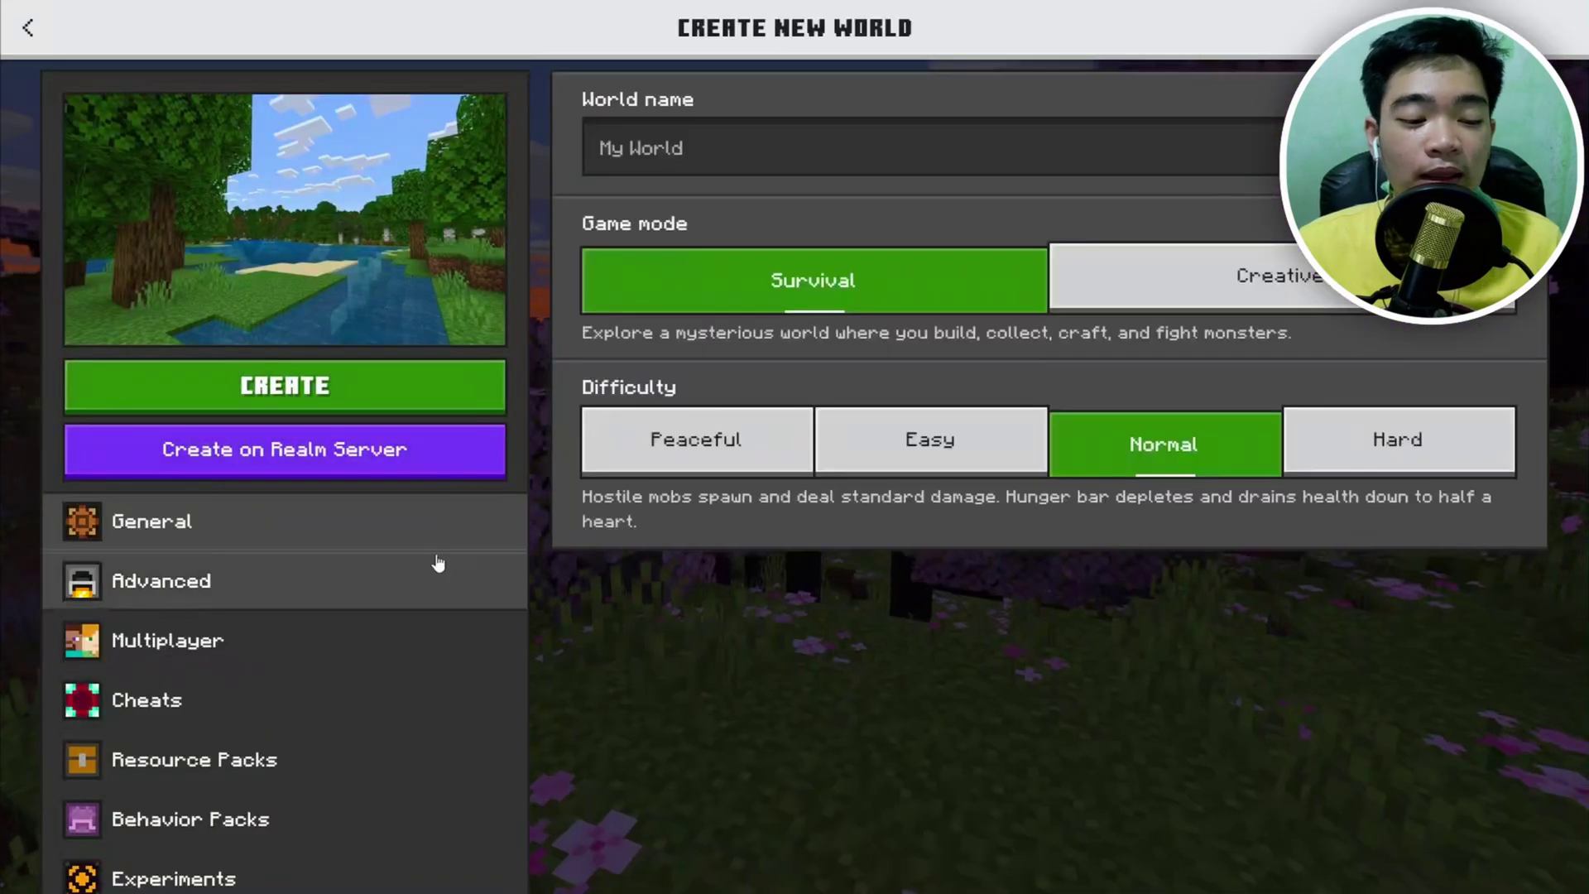
left_click(395, 728)
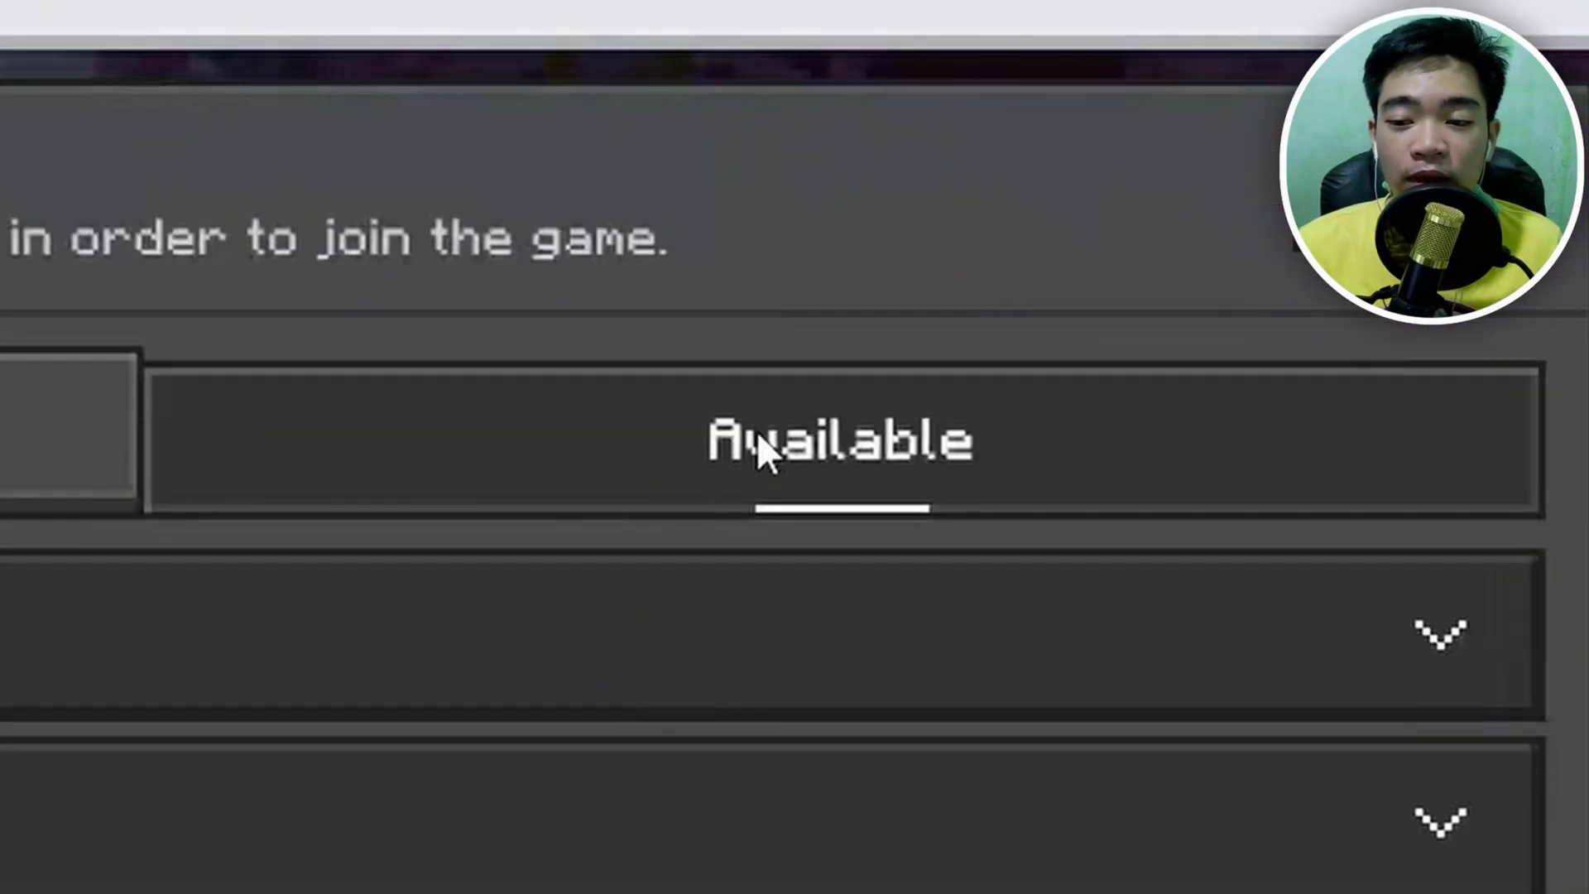
Activate NewTridents Addon Resources from Owned packs and confirm it under Active
left_click(50, 638)
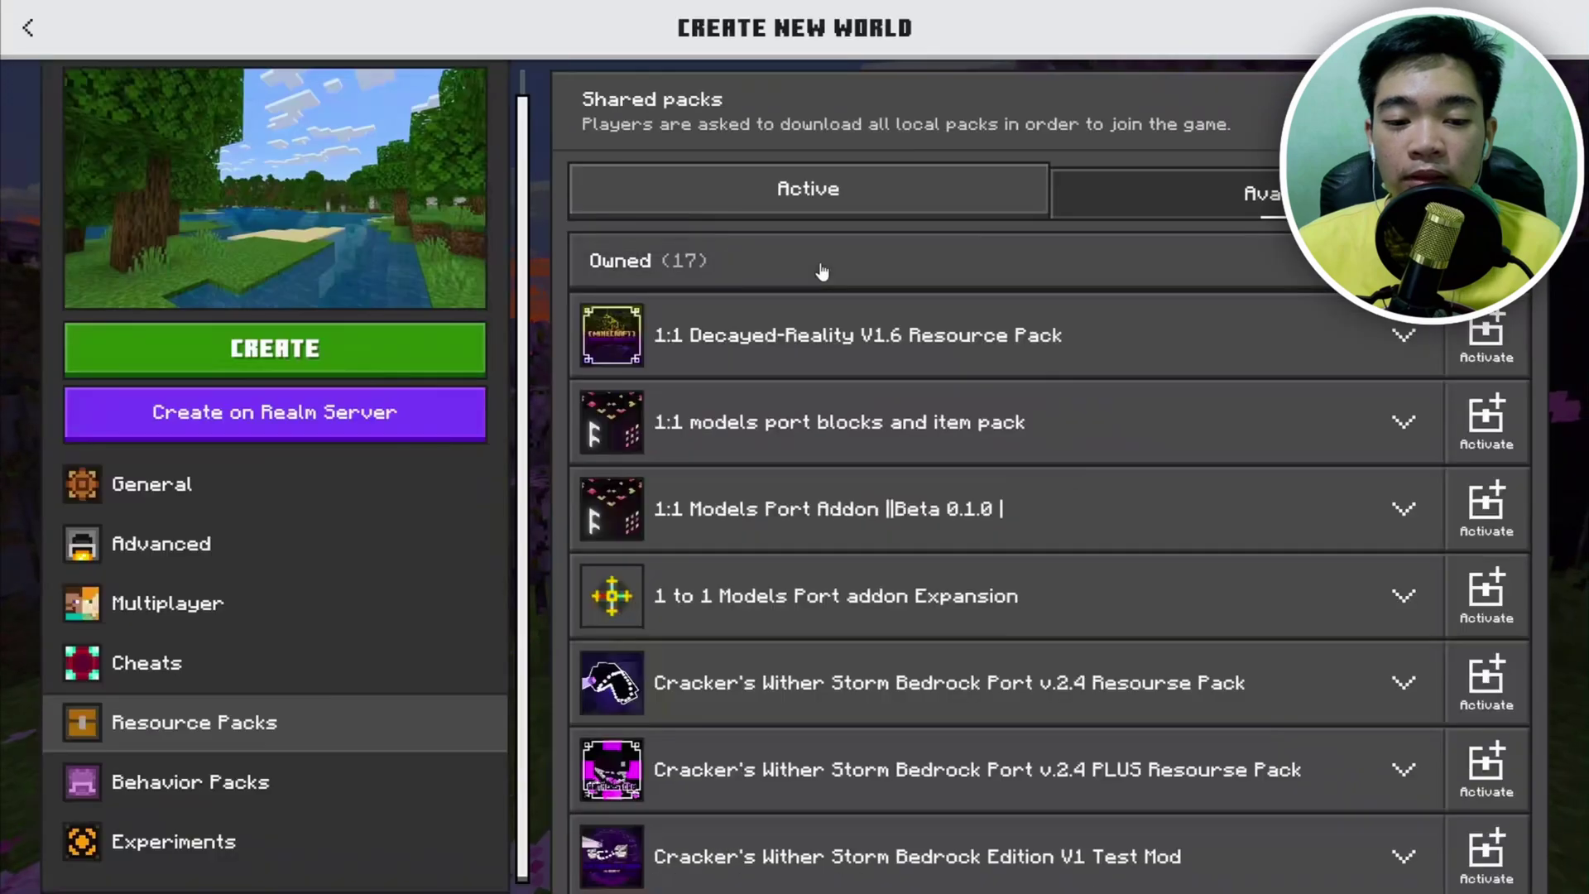
scroll(1545, 292, "down", 12)
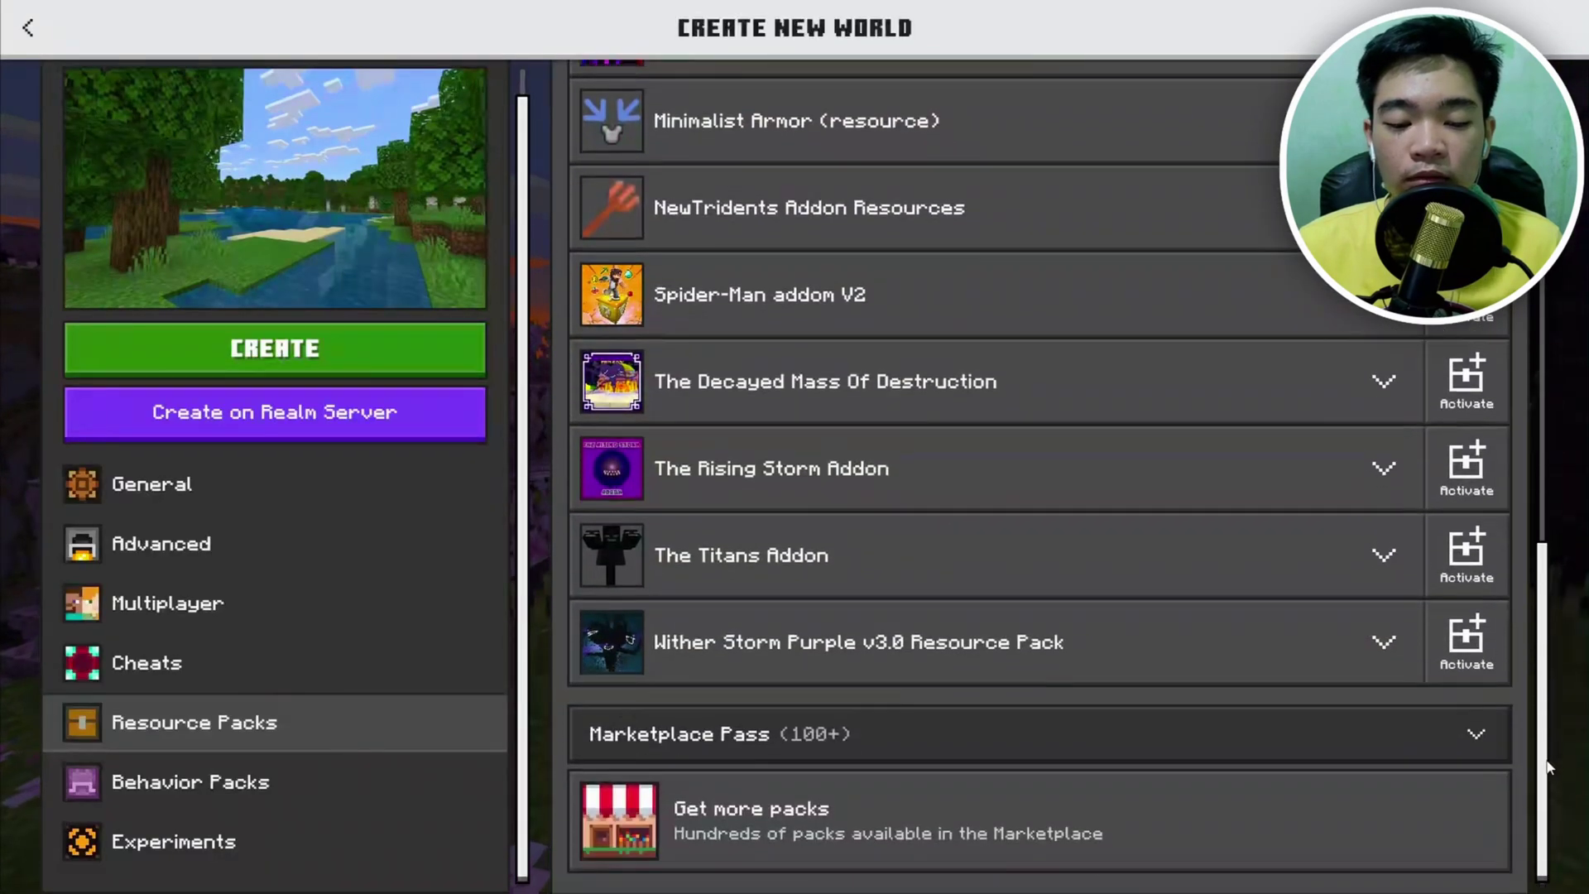
scroll(1547, 679, "up", 3)
left_click(910, 414)
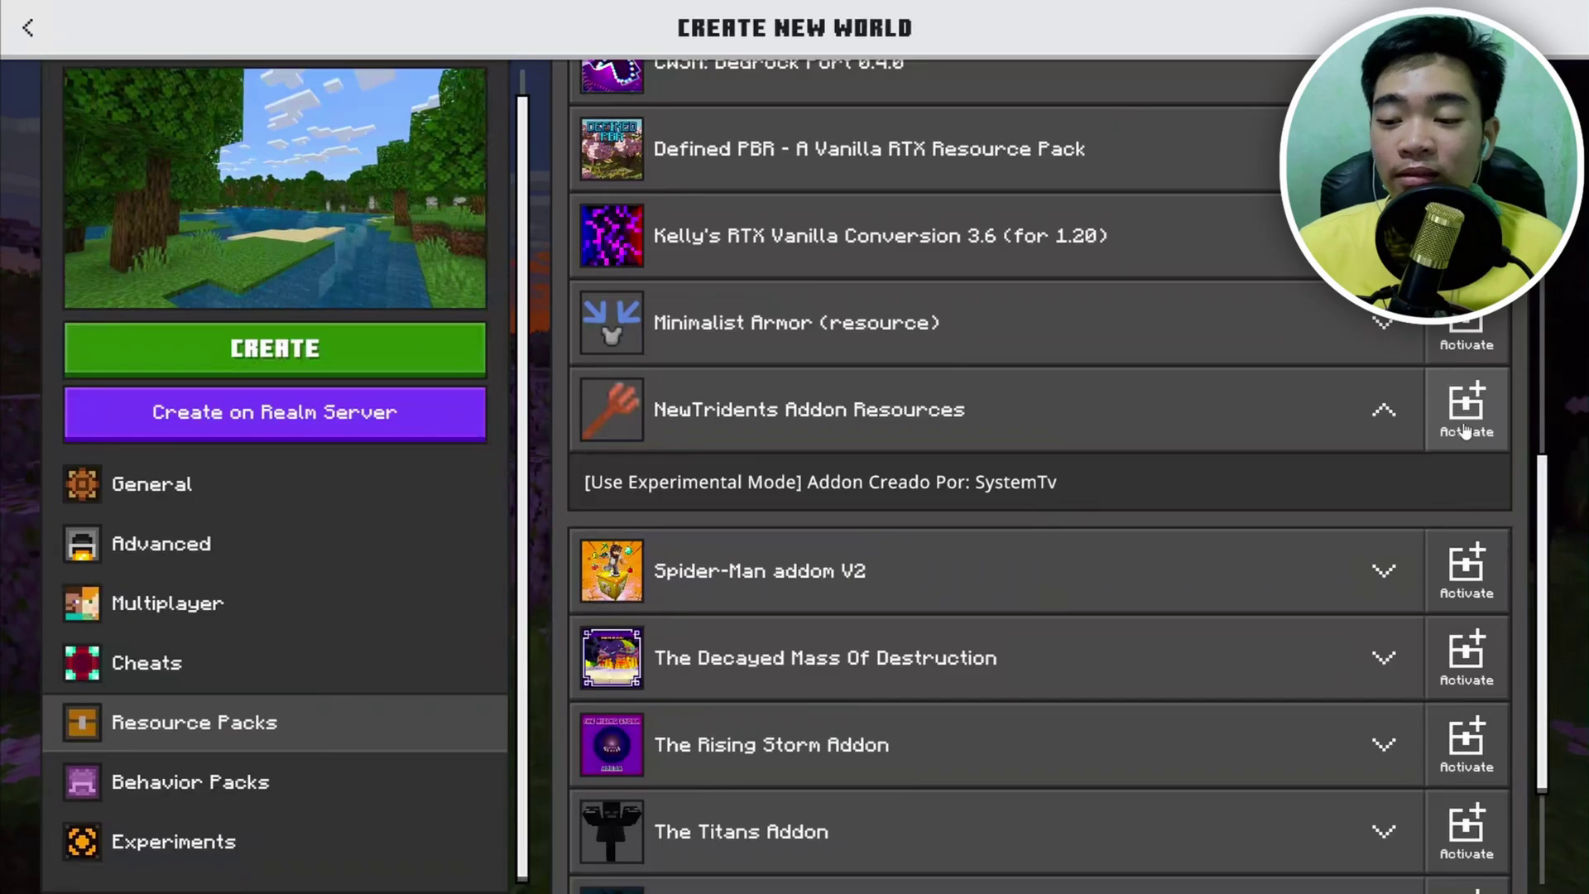
left_click(1465, 430)
scroll(1145, 425, "up", 10)
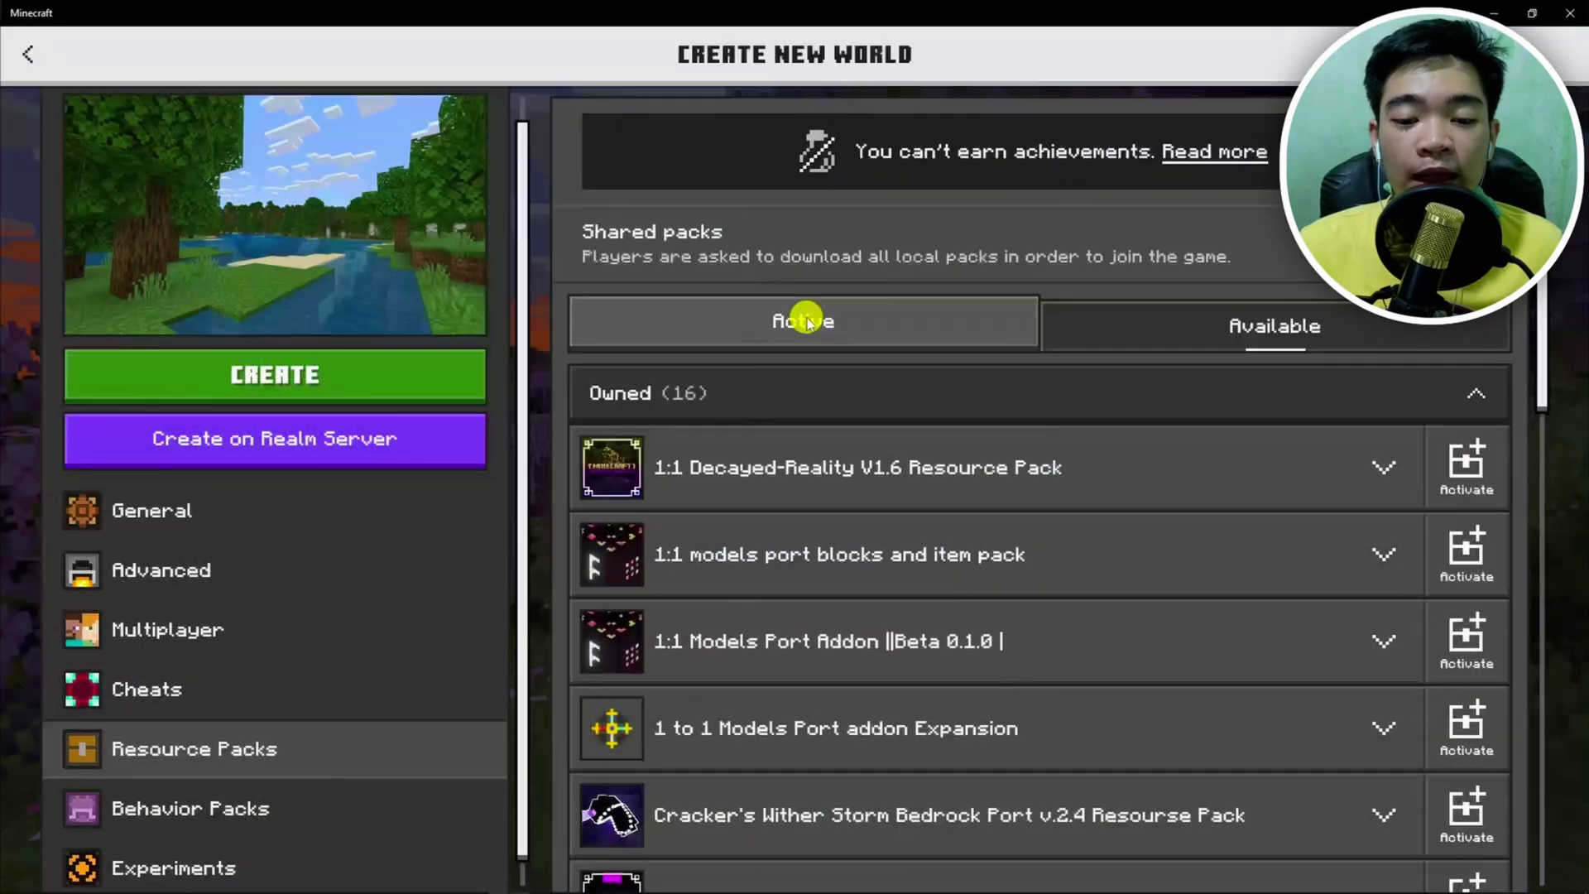
left_click(807, 322)
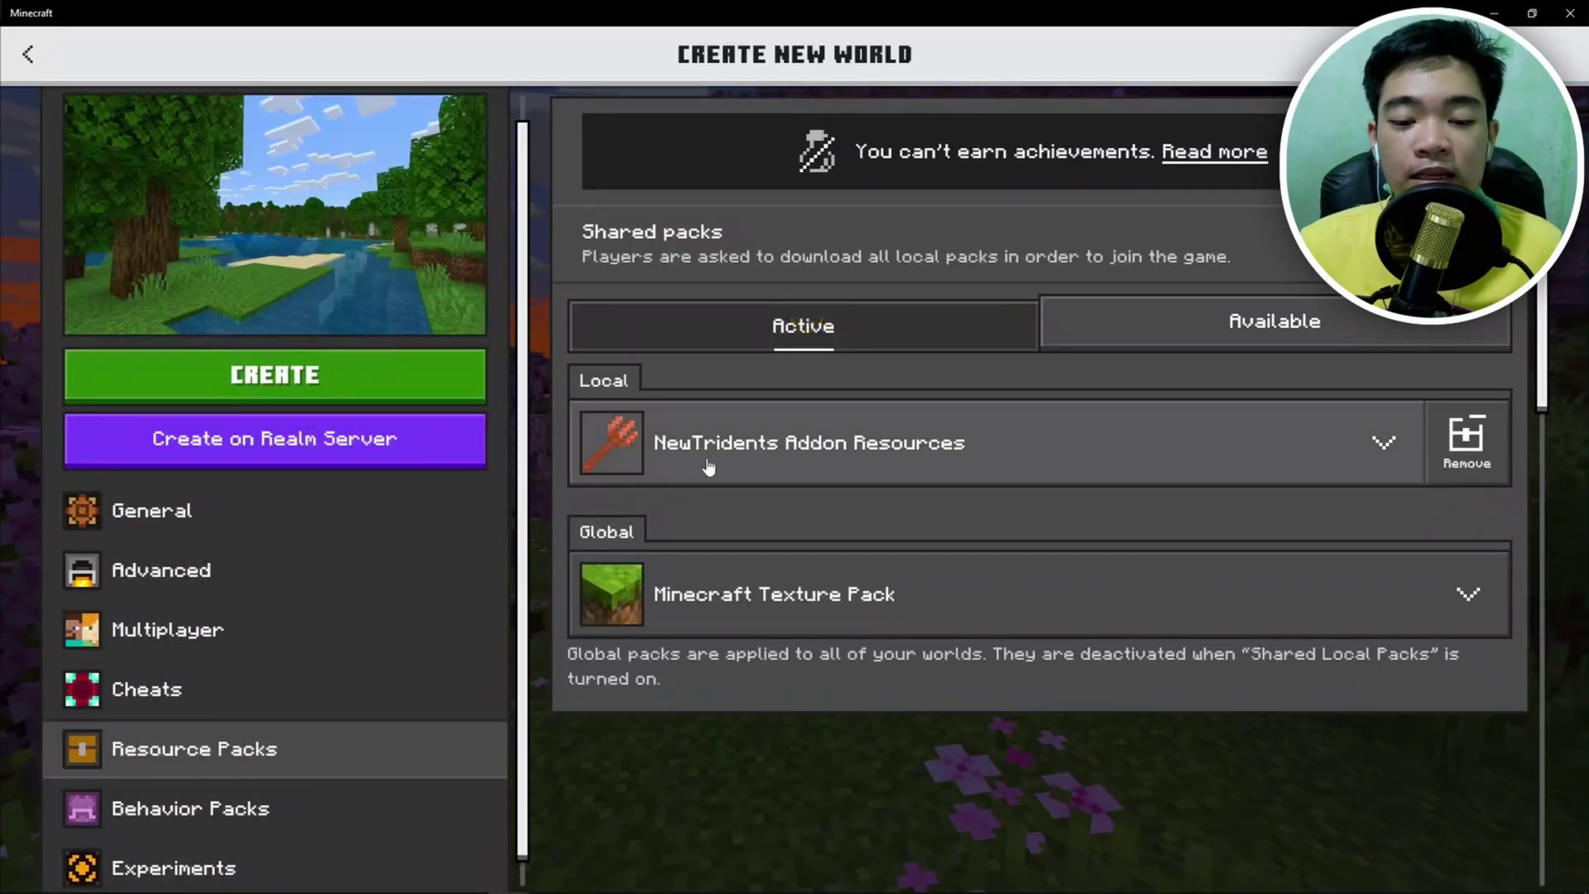
left_click(350, 815)
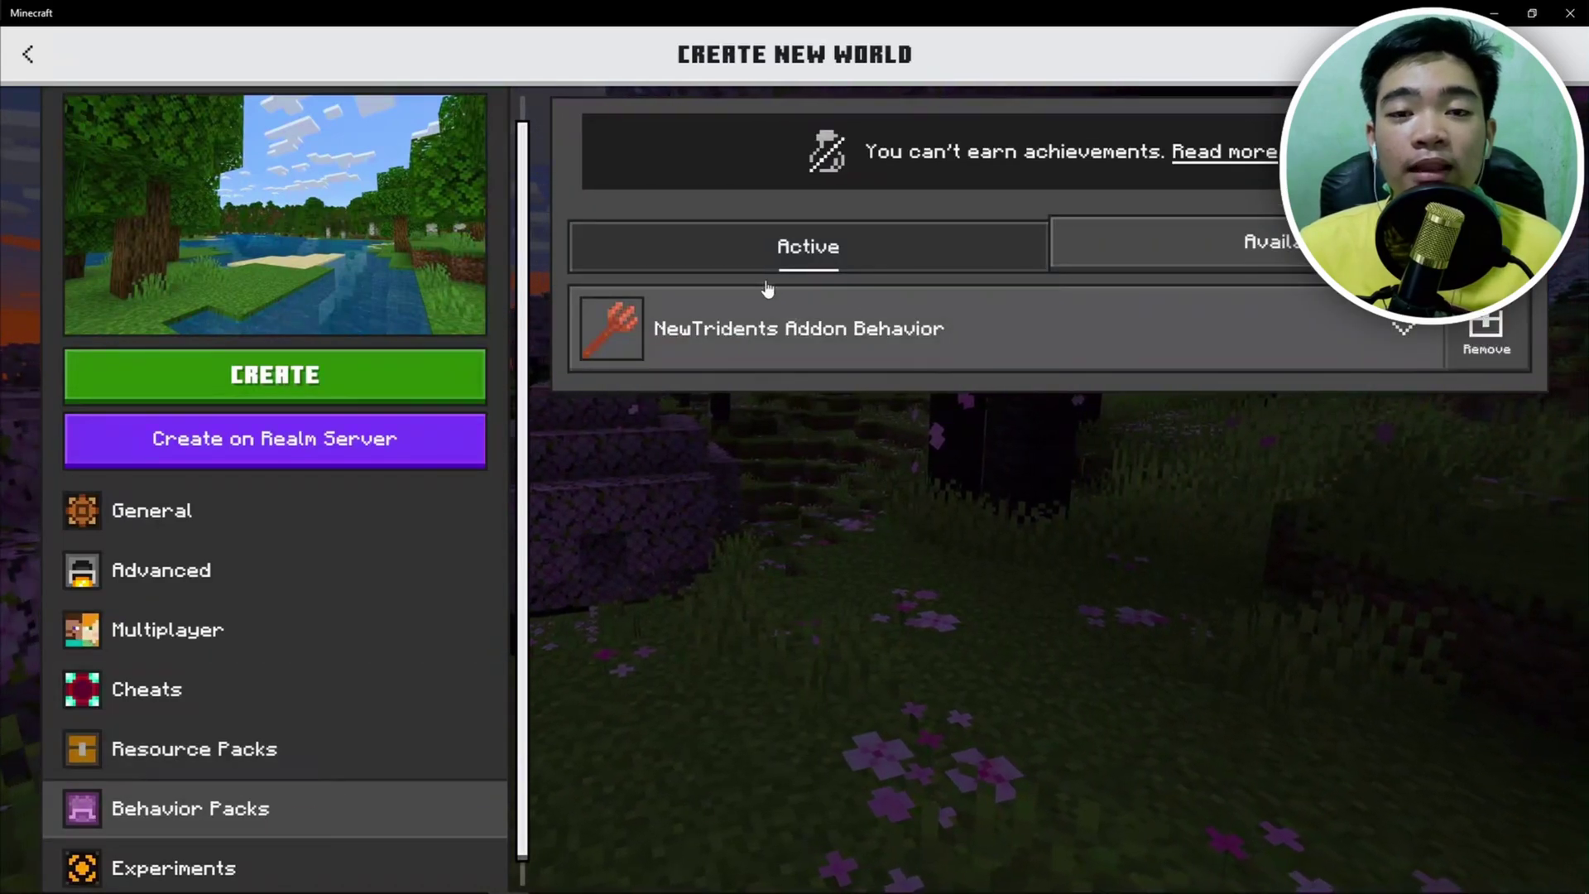
left_click(1204, 253)
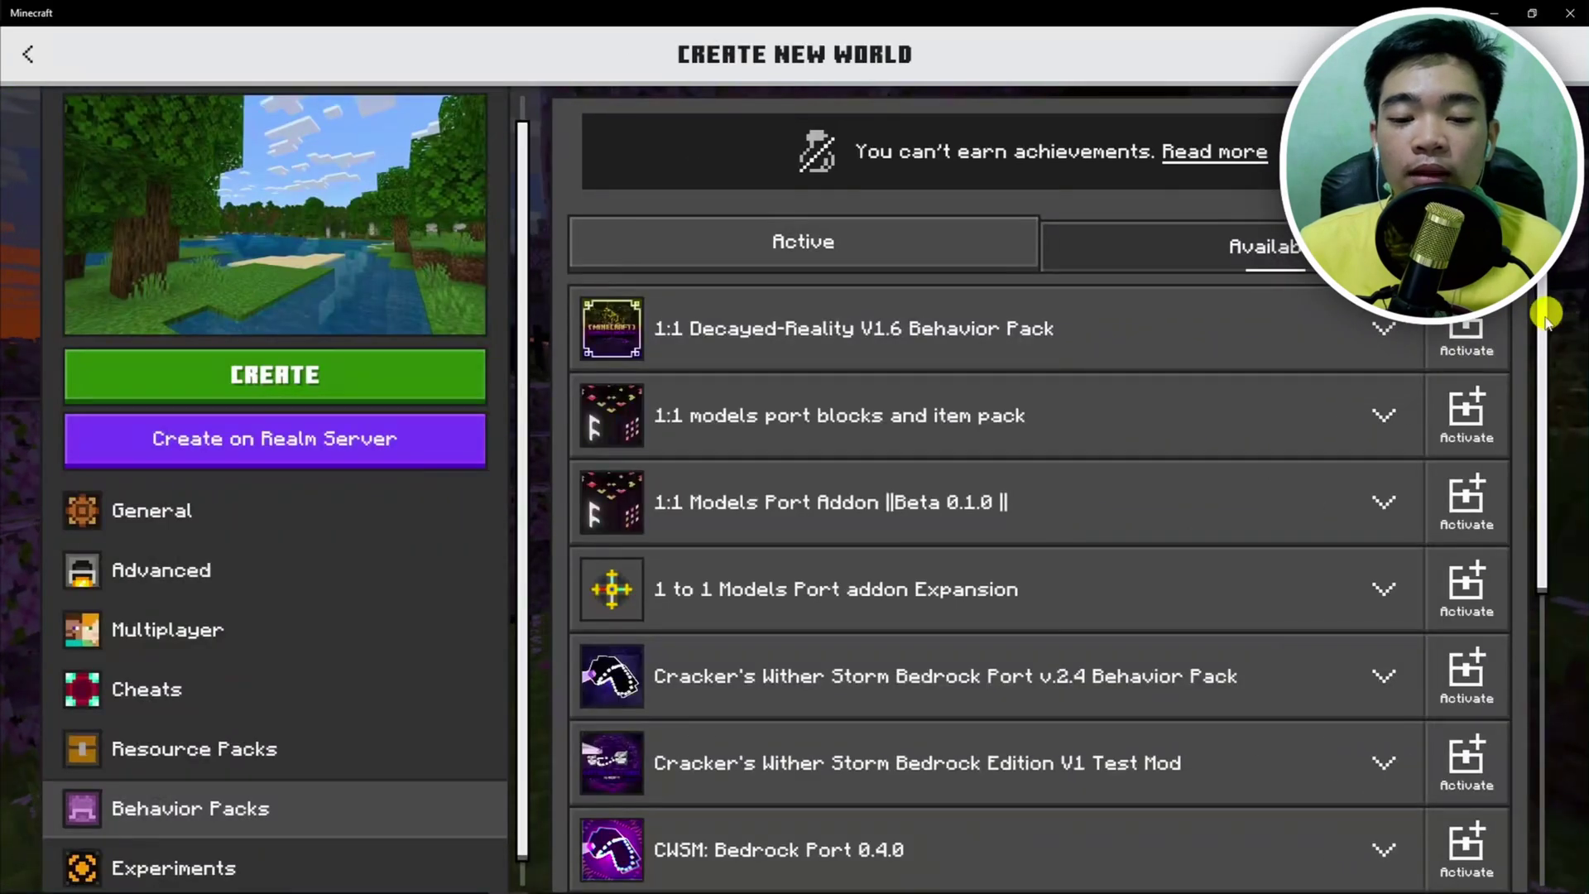
left_click_drag(1544, 321, 1541, 801)
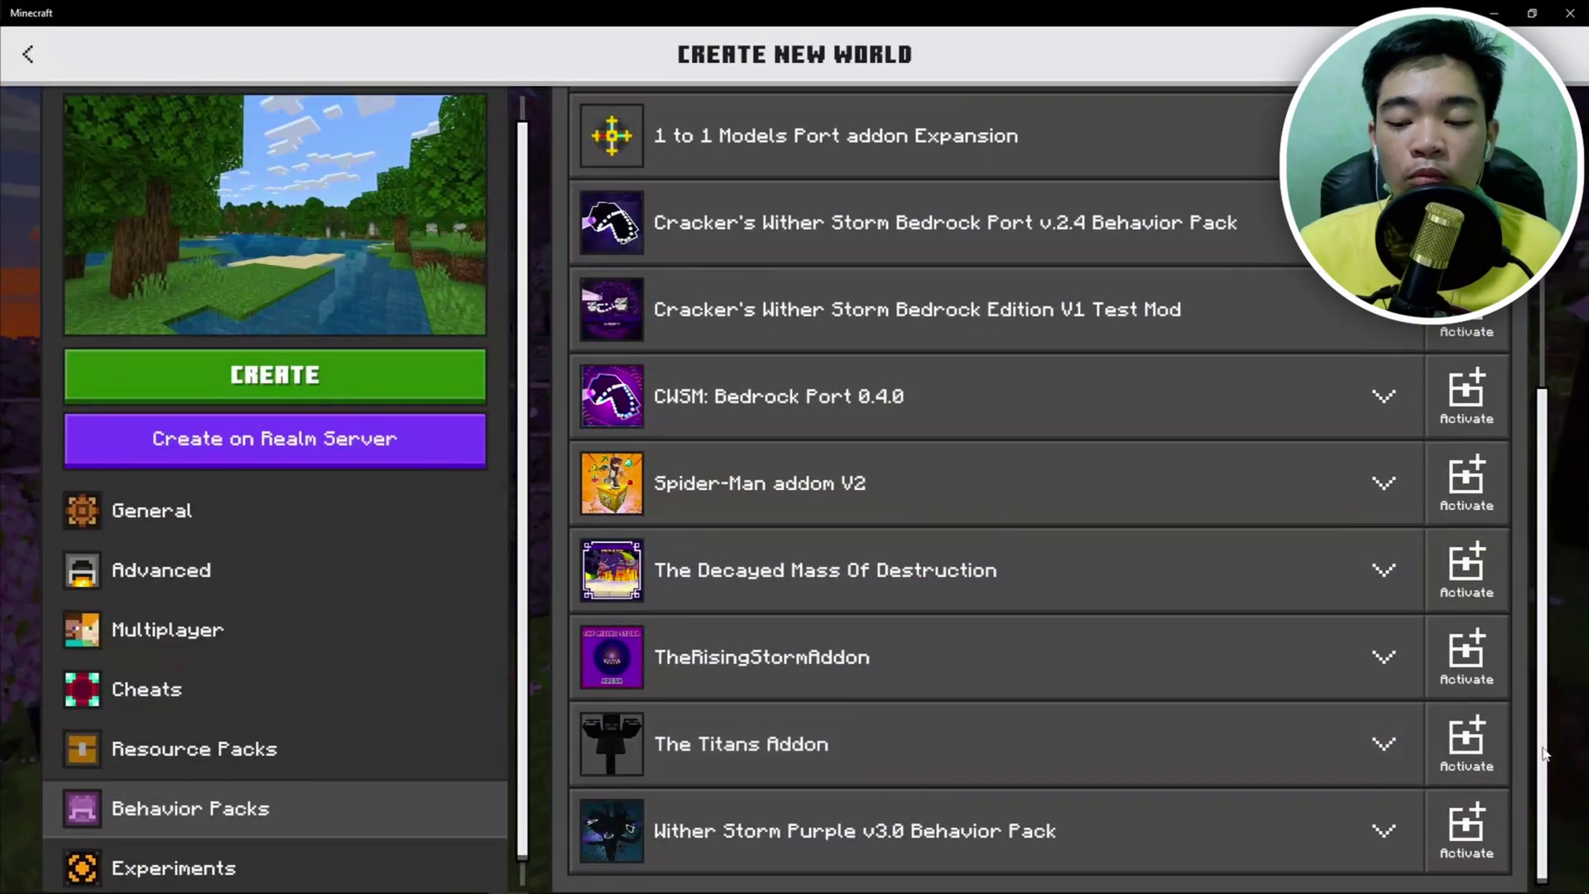
left_click_drag(1543, 752, 1121, 337)
left_click(898, 250)
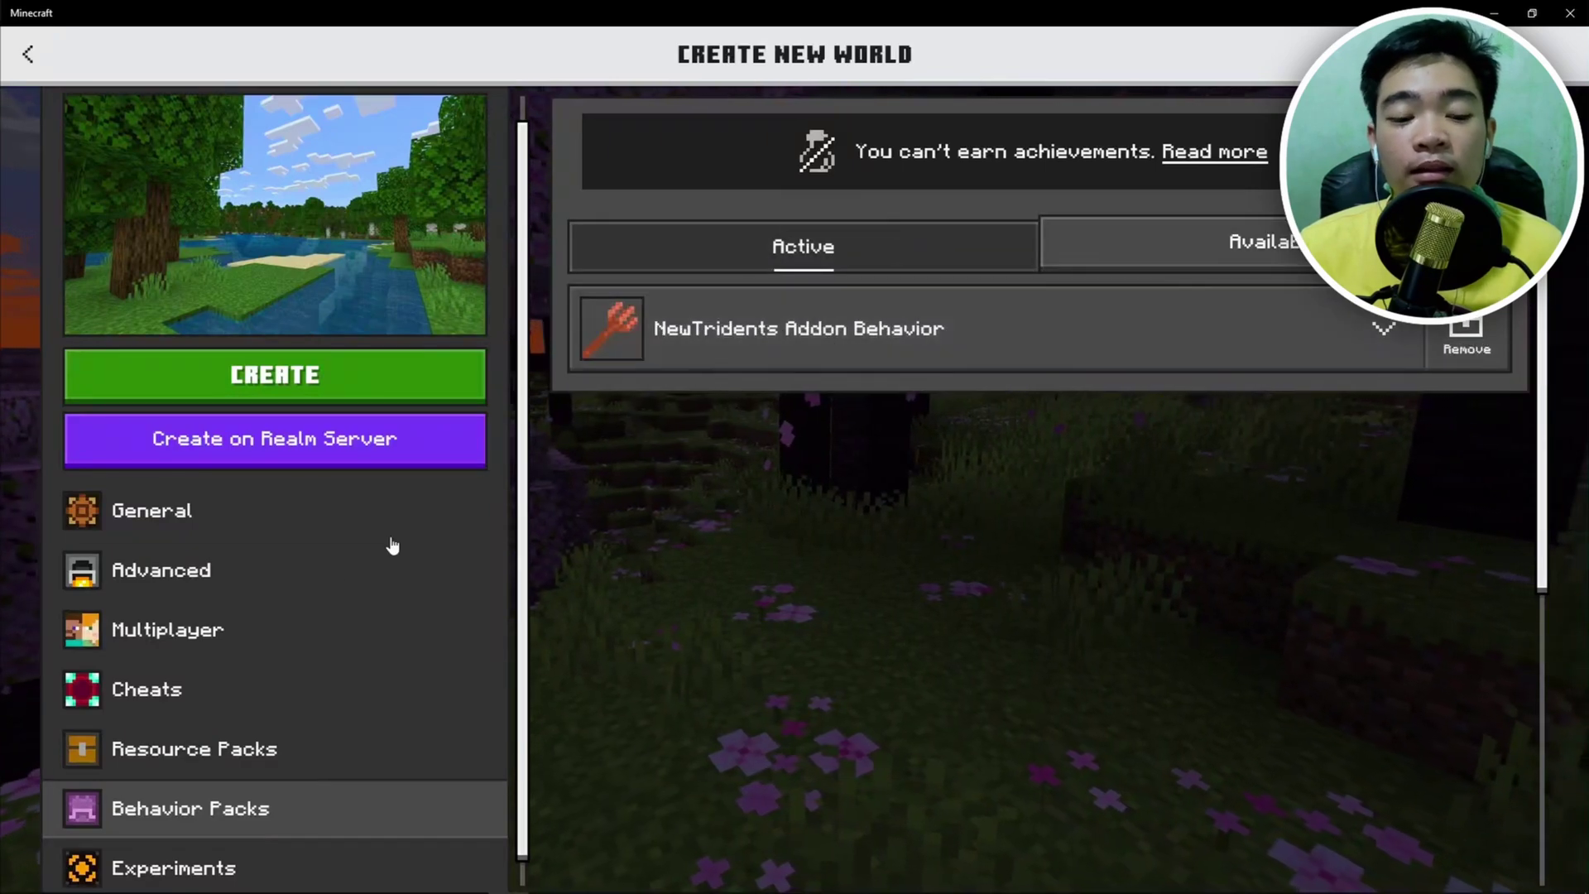
left_click(337, 765)
left_click(370, 807)
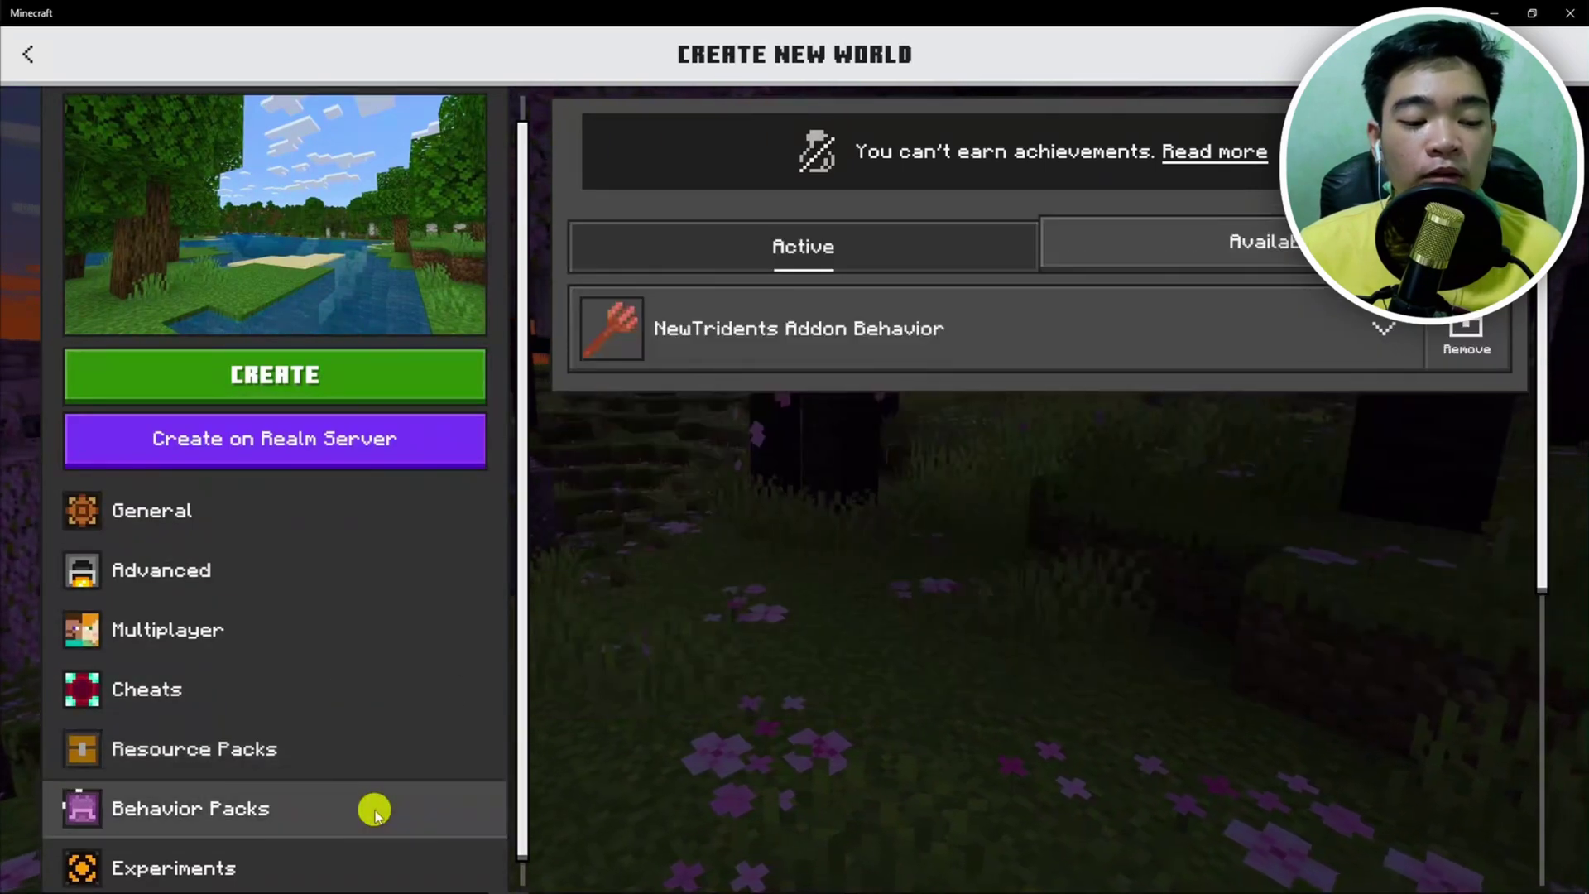
left_click(397, 759)
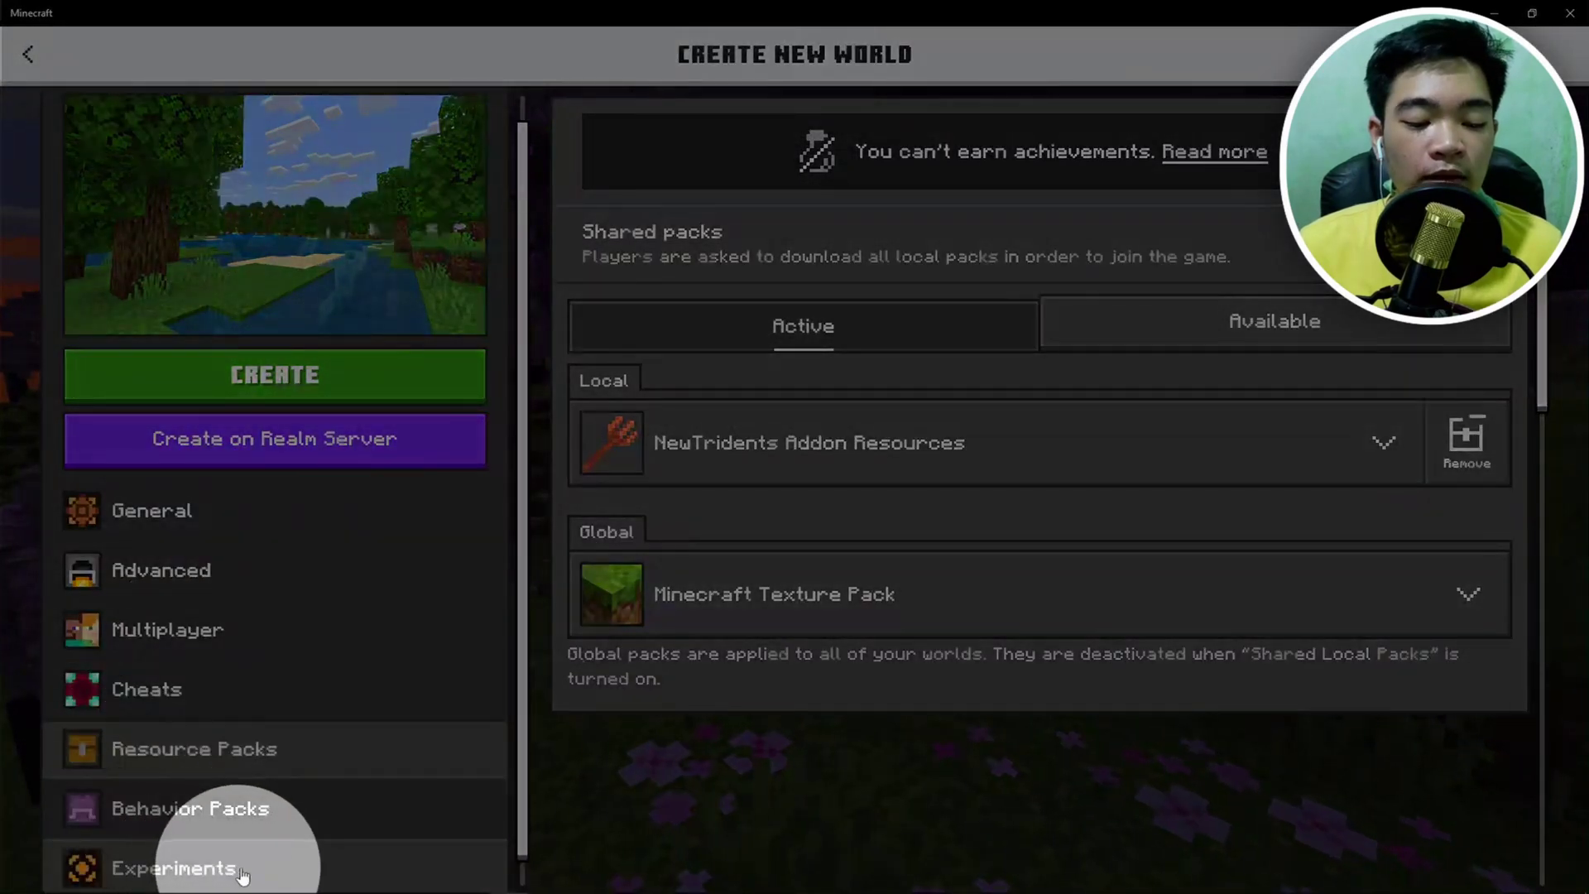
Enable Holiday Creator Features, Custom biomes, Upcoming Creator Features and Beta APIs, then create More Tridents
left_click(207, 867)
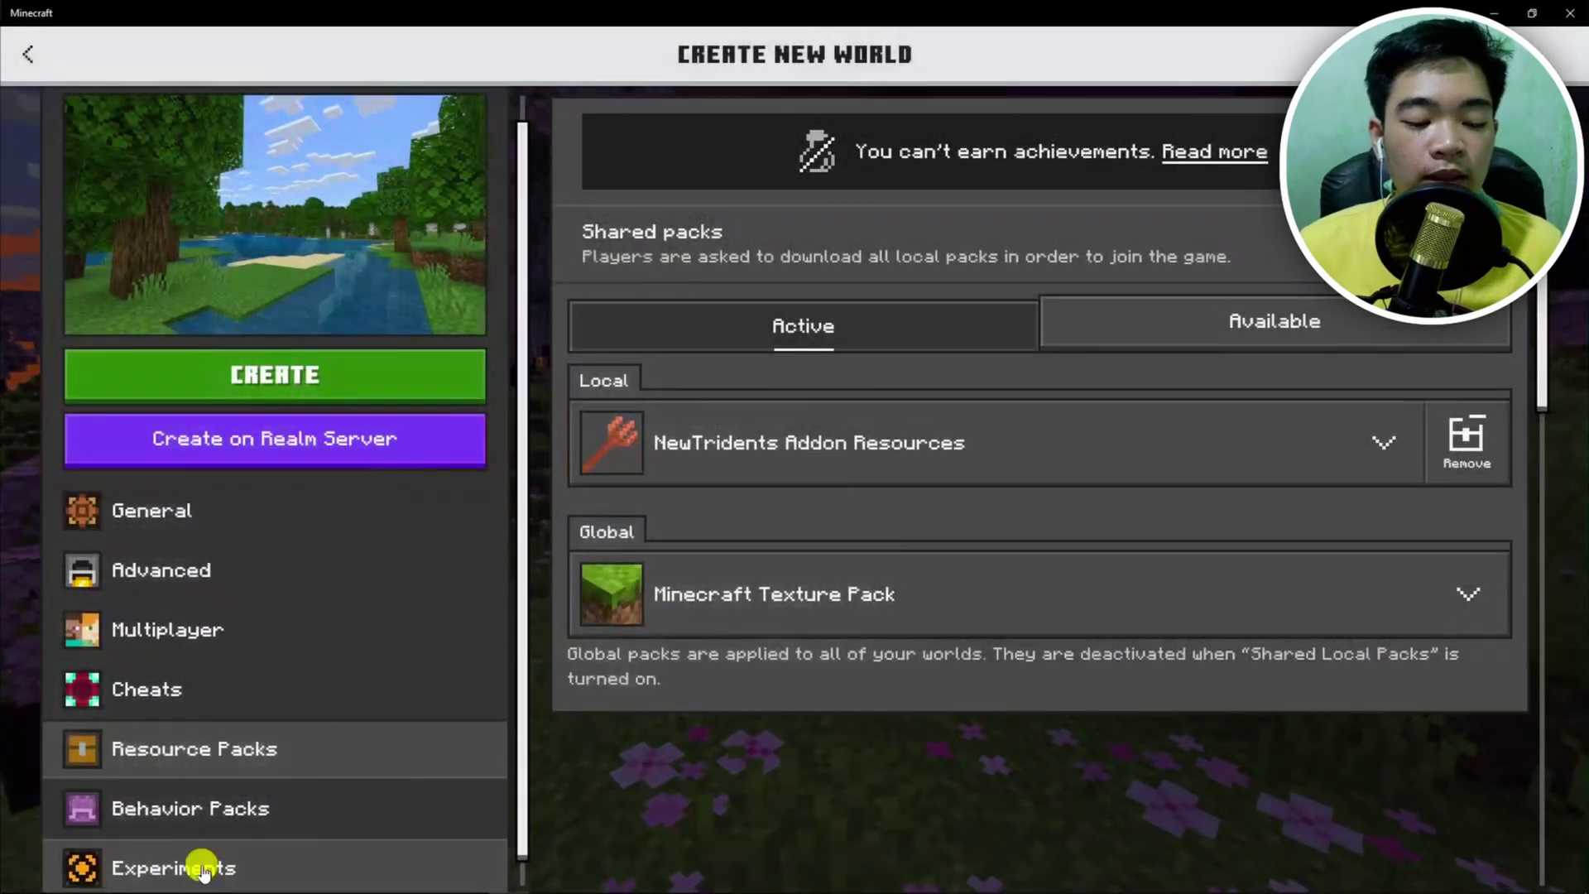
left_click_drag(1549, 431, 1562, 695)
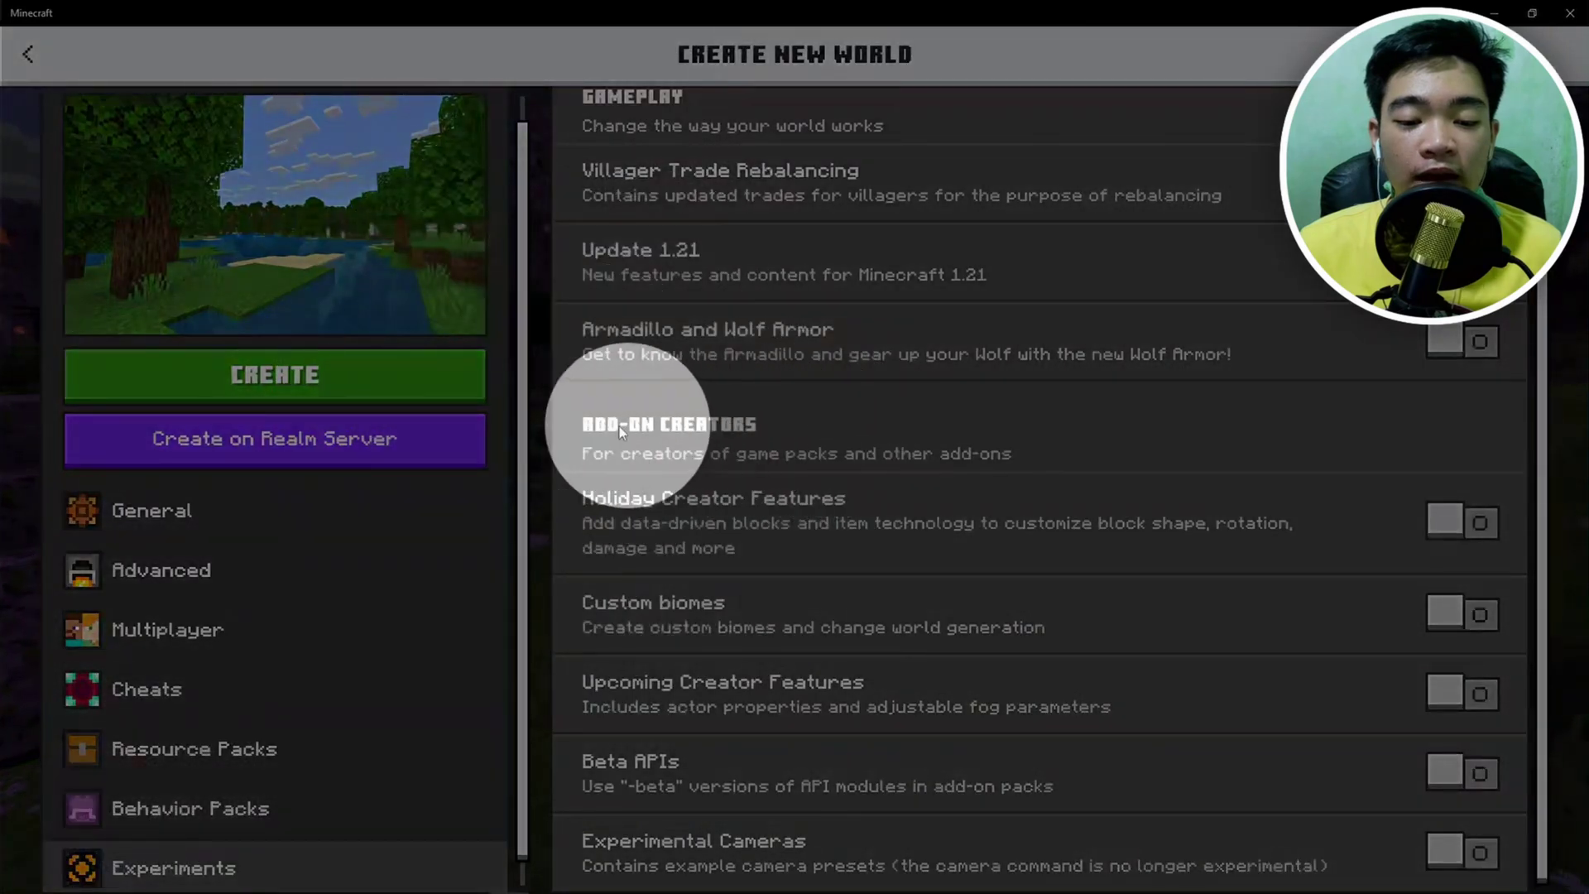
left_click(1481, 521)
left_click(794, 646)
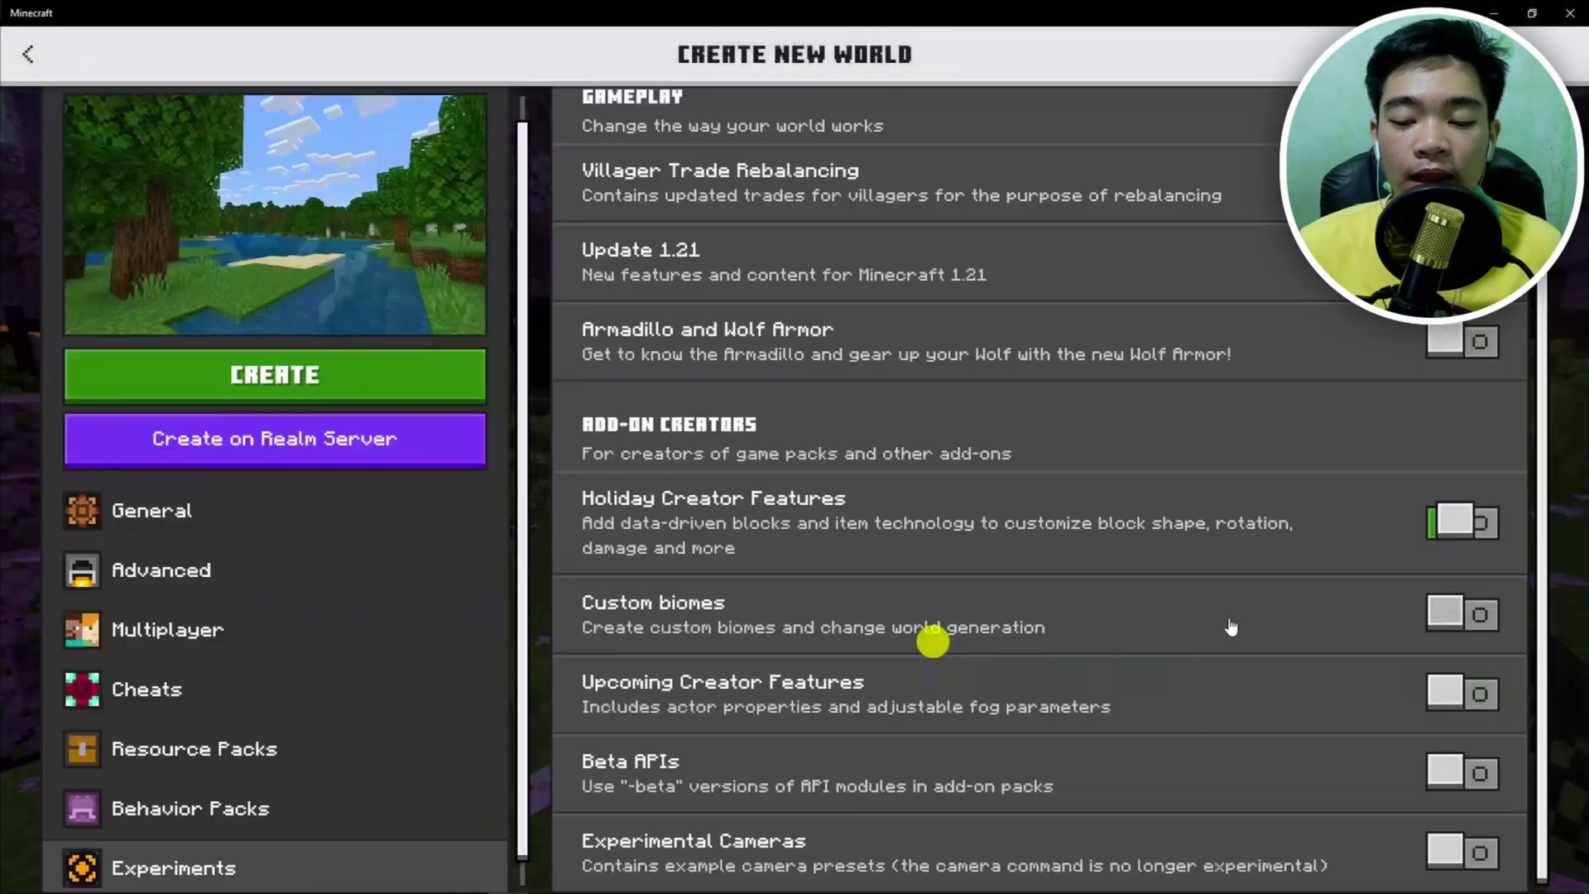
left_click(1448, 612)
left_click(1464, 693)
left_click(1463, 771)
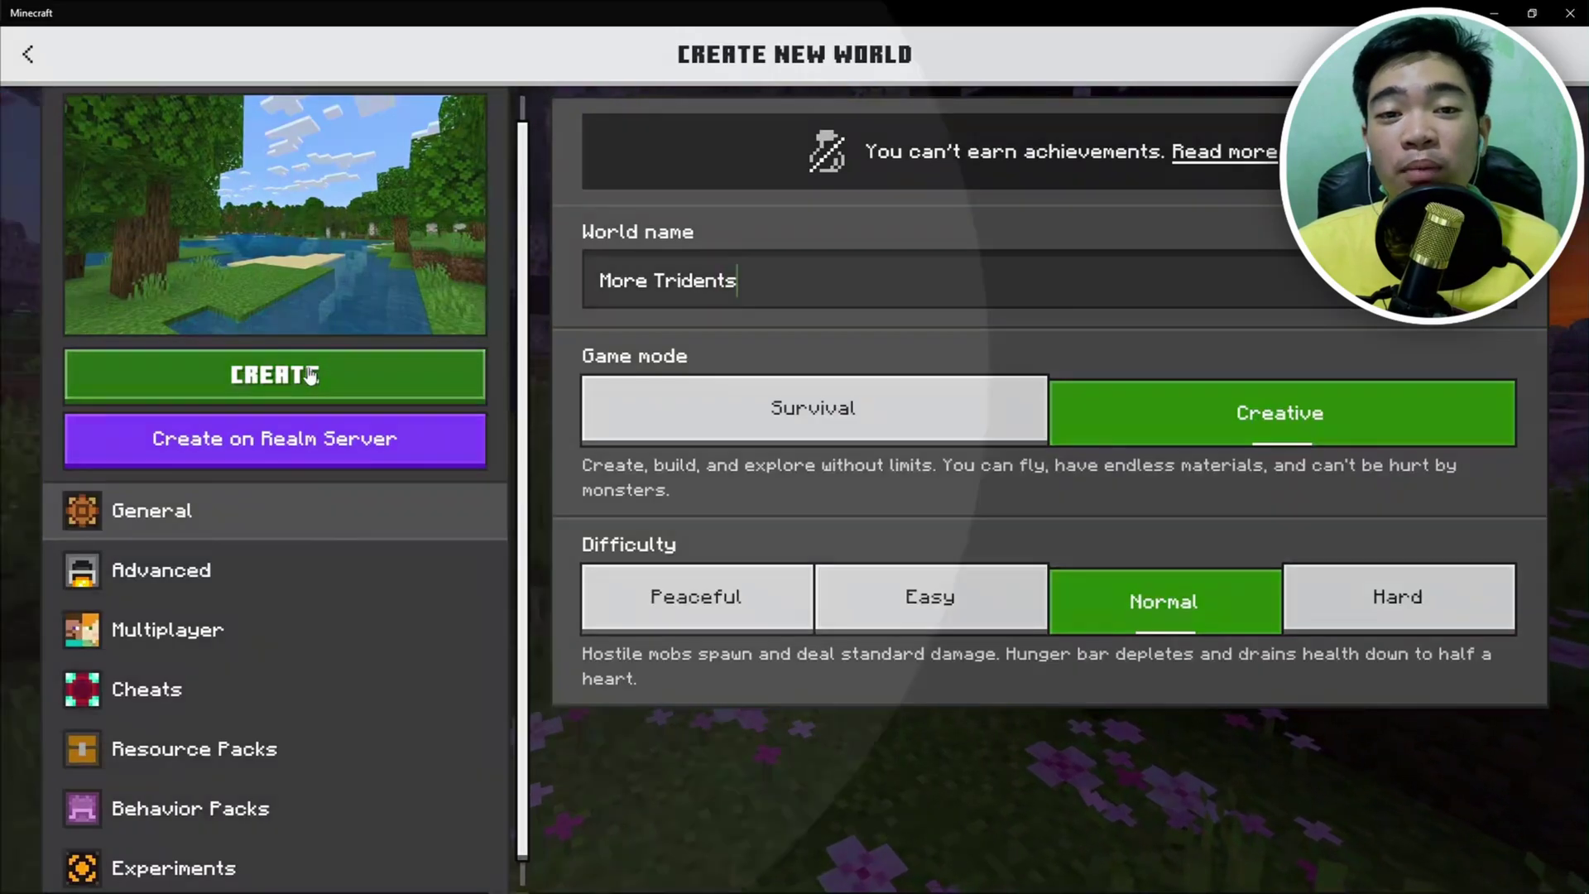
left_click(311, 375)
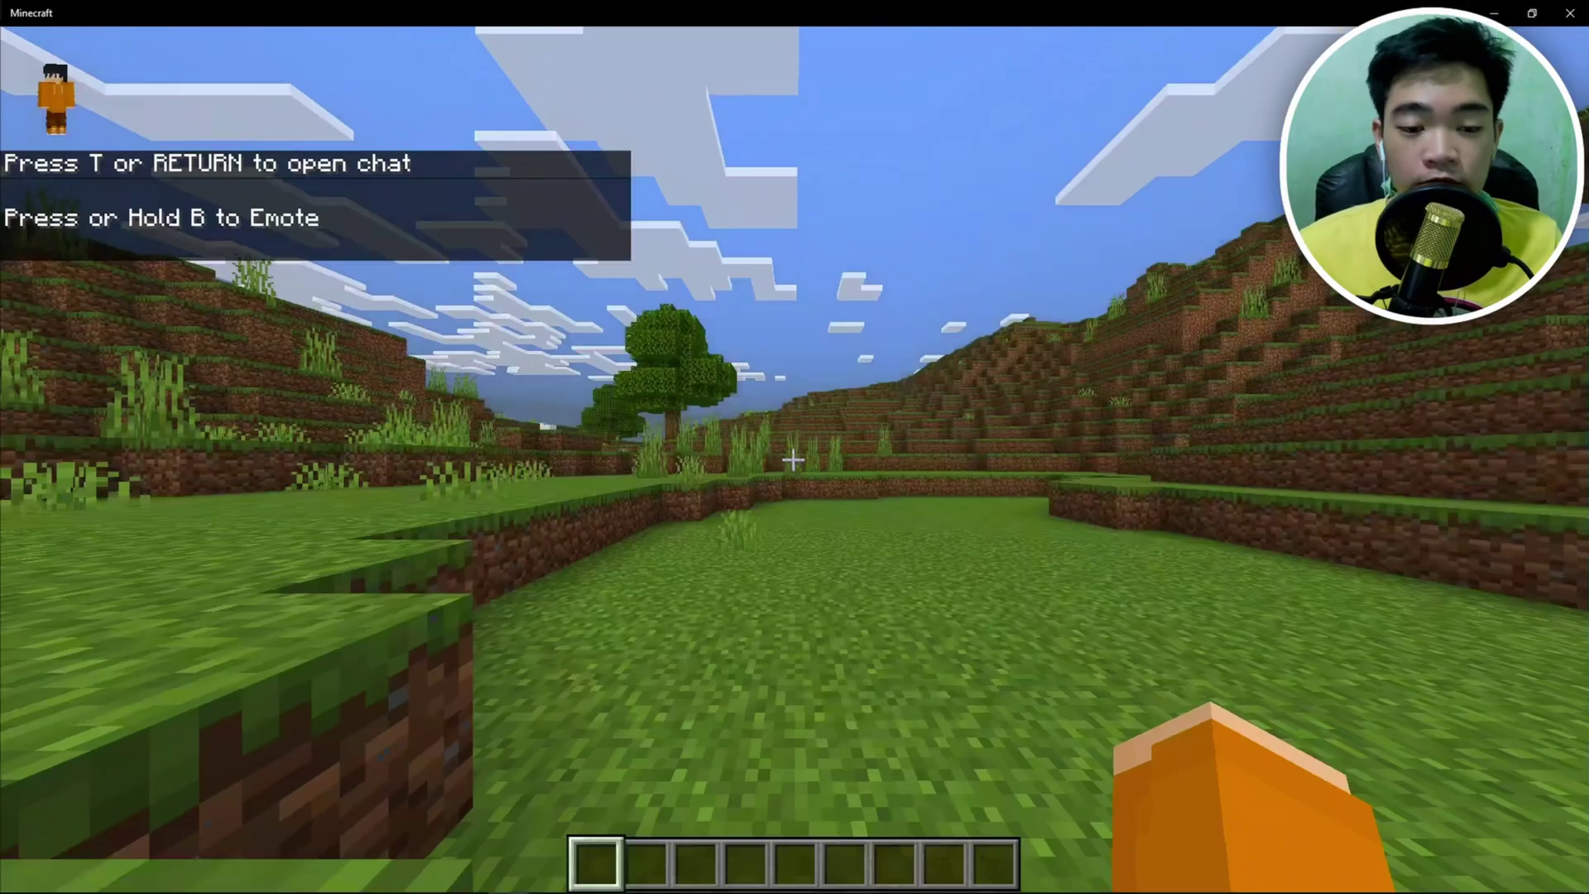
Put the Diamond Miner Trident from the Equipment items into hotbar slot 1
key("e")
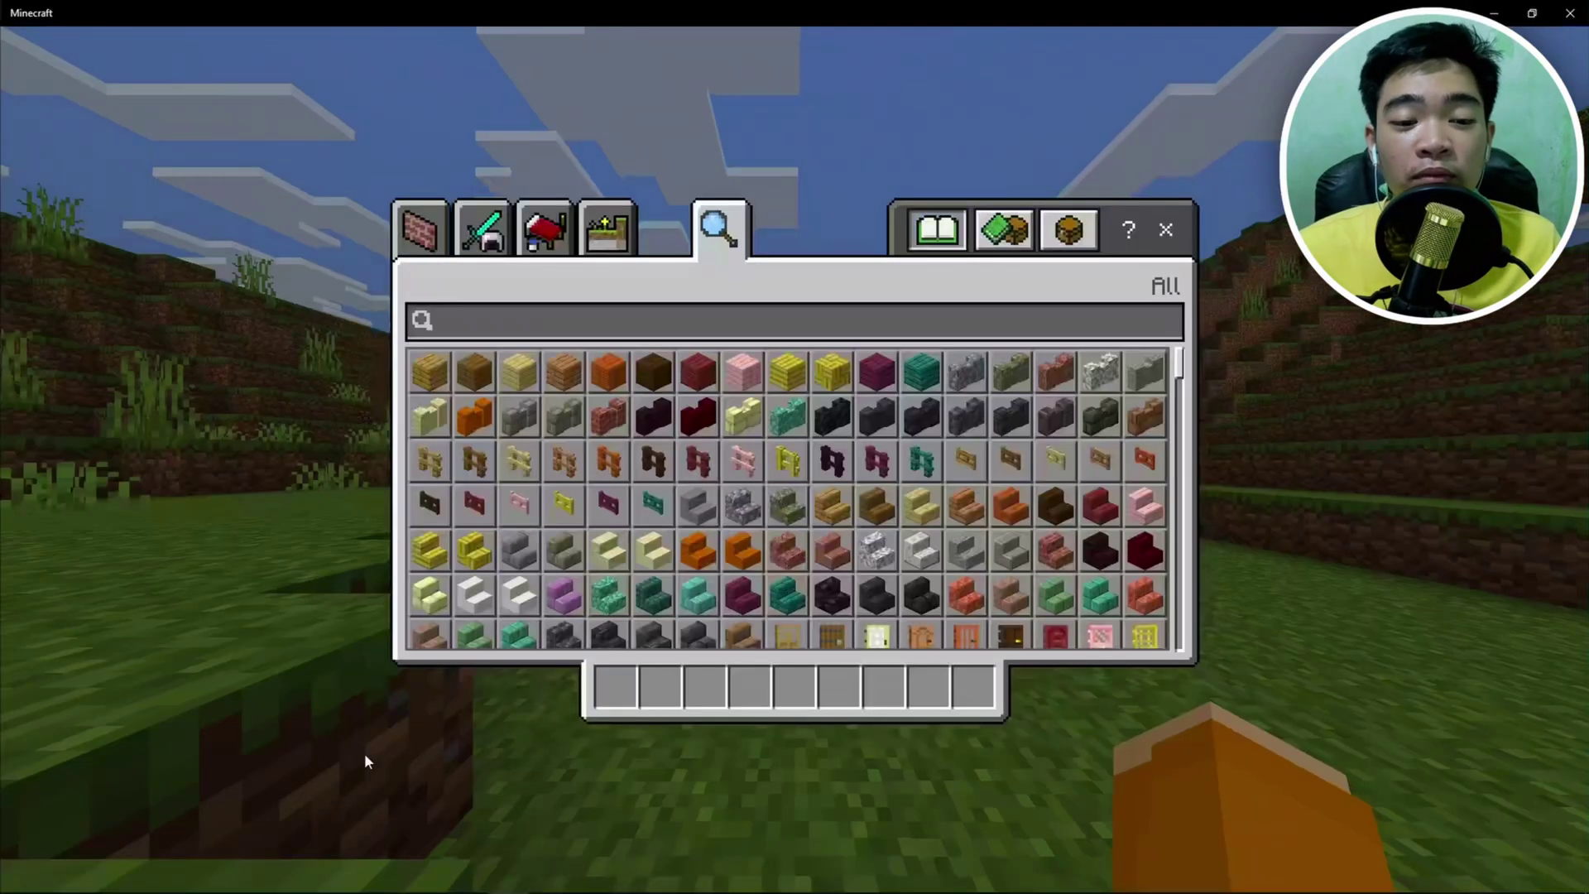
left_click(482, 232)
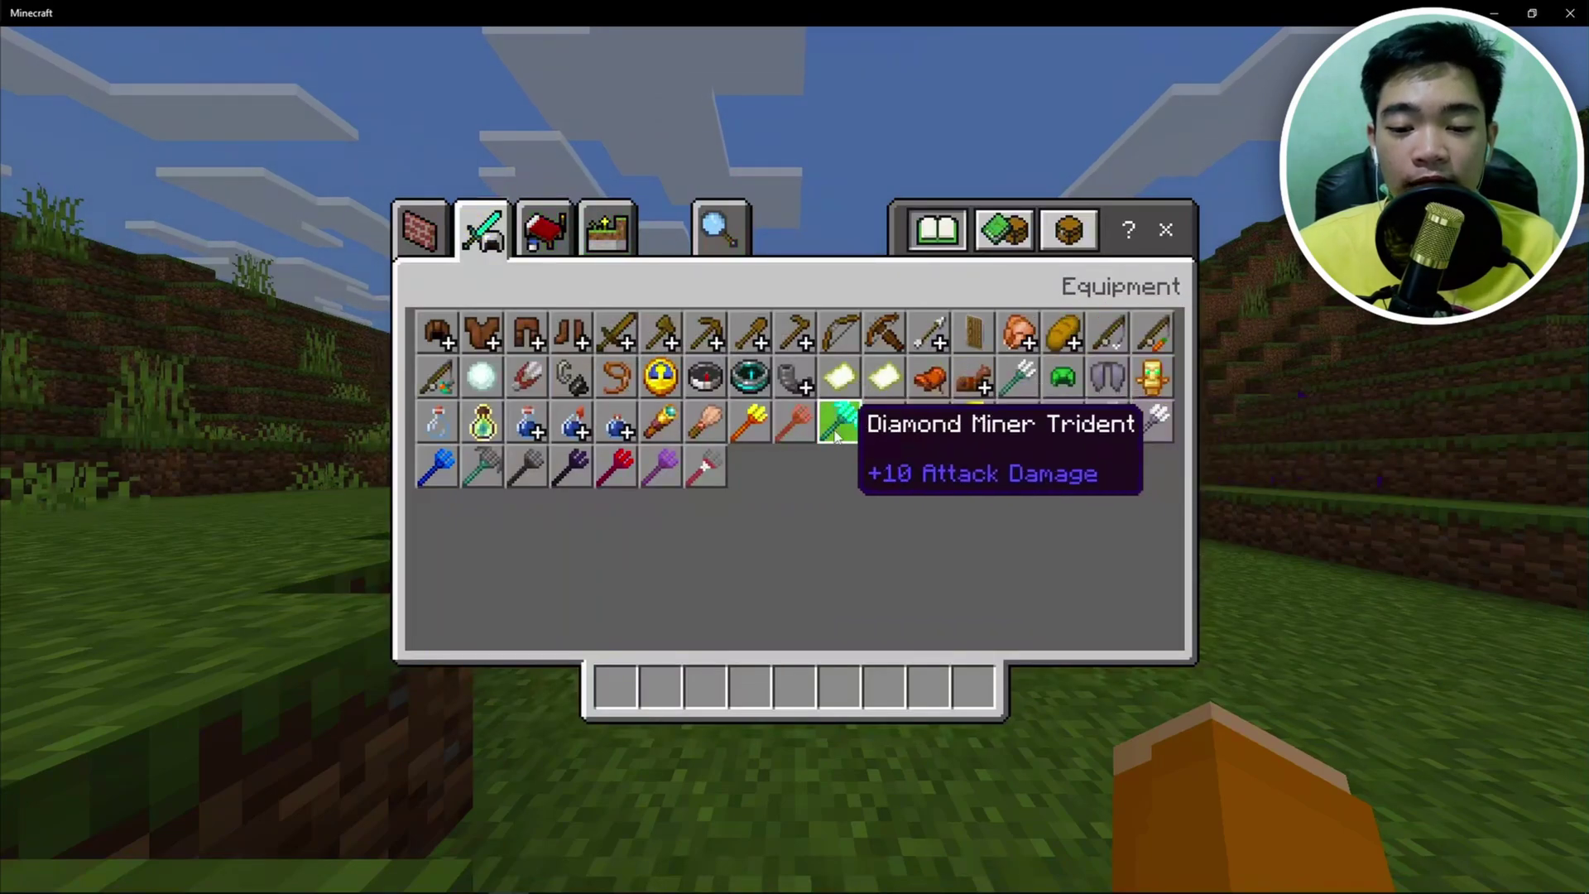
left_click(839, 419)
left_click(634, 693)
key("e")
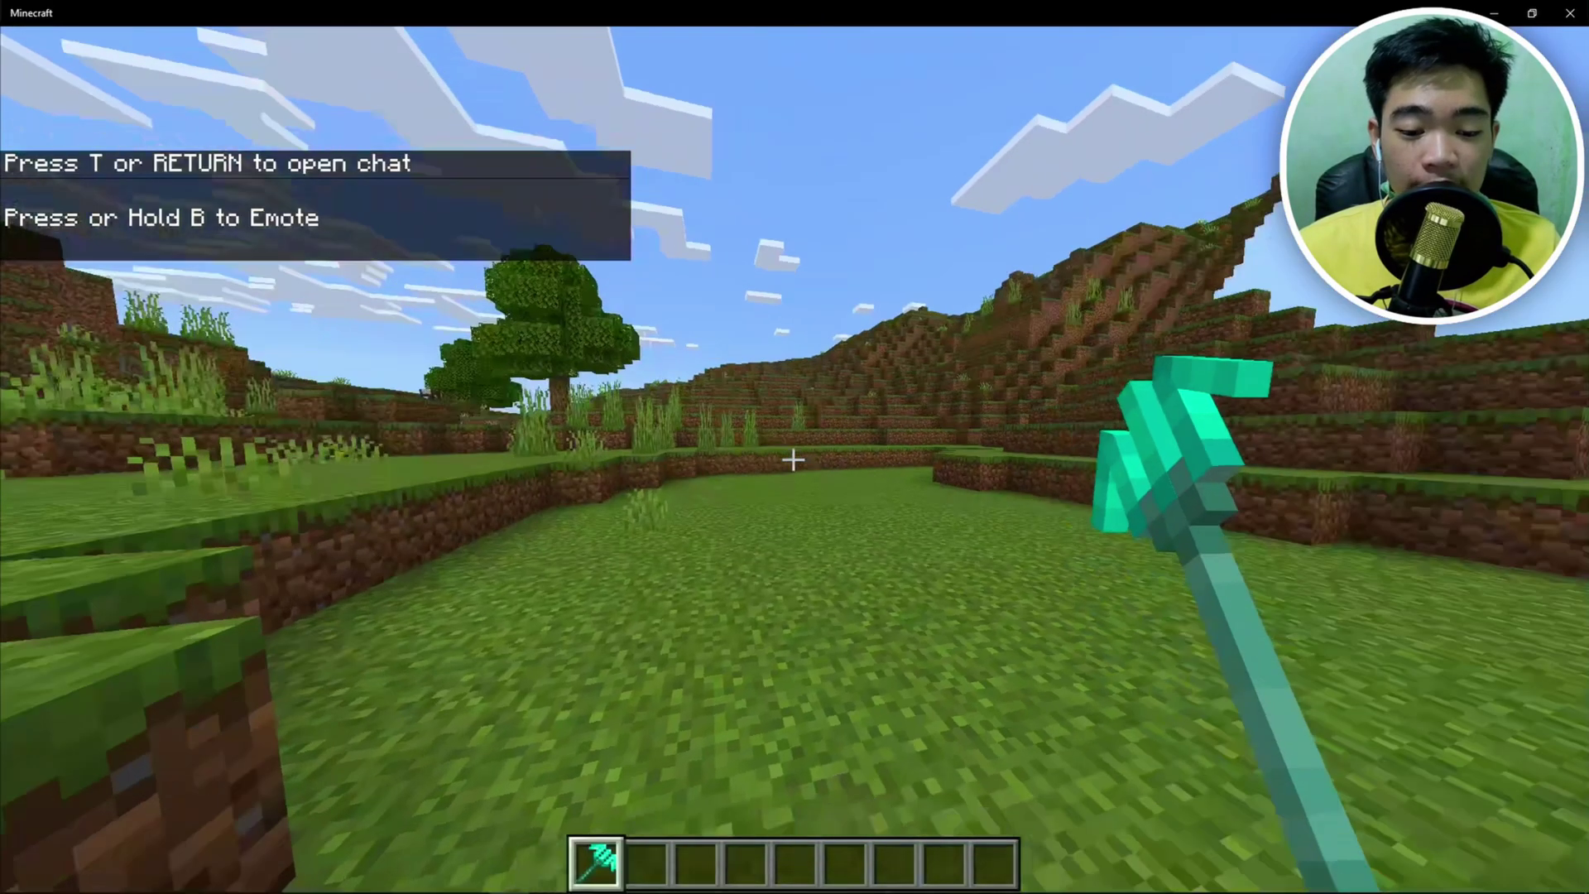
In third-person view, walk to the grassy hillside and mine the cracked stone block with the trident
key("F5")
key("F5")
key("F5")
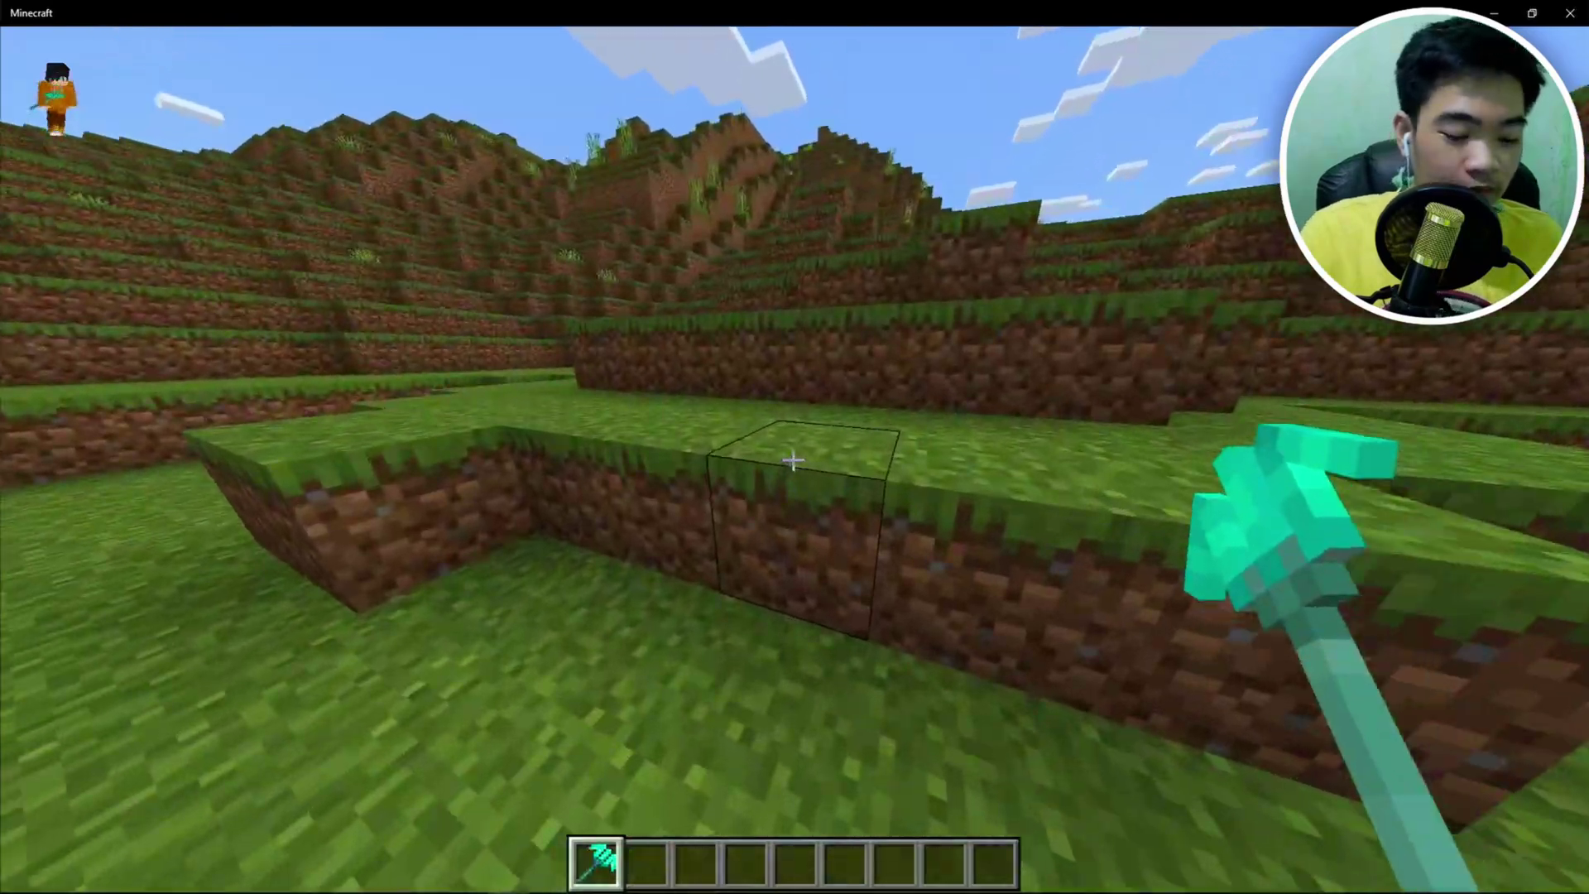
key("slash")
type("ga")
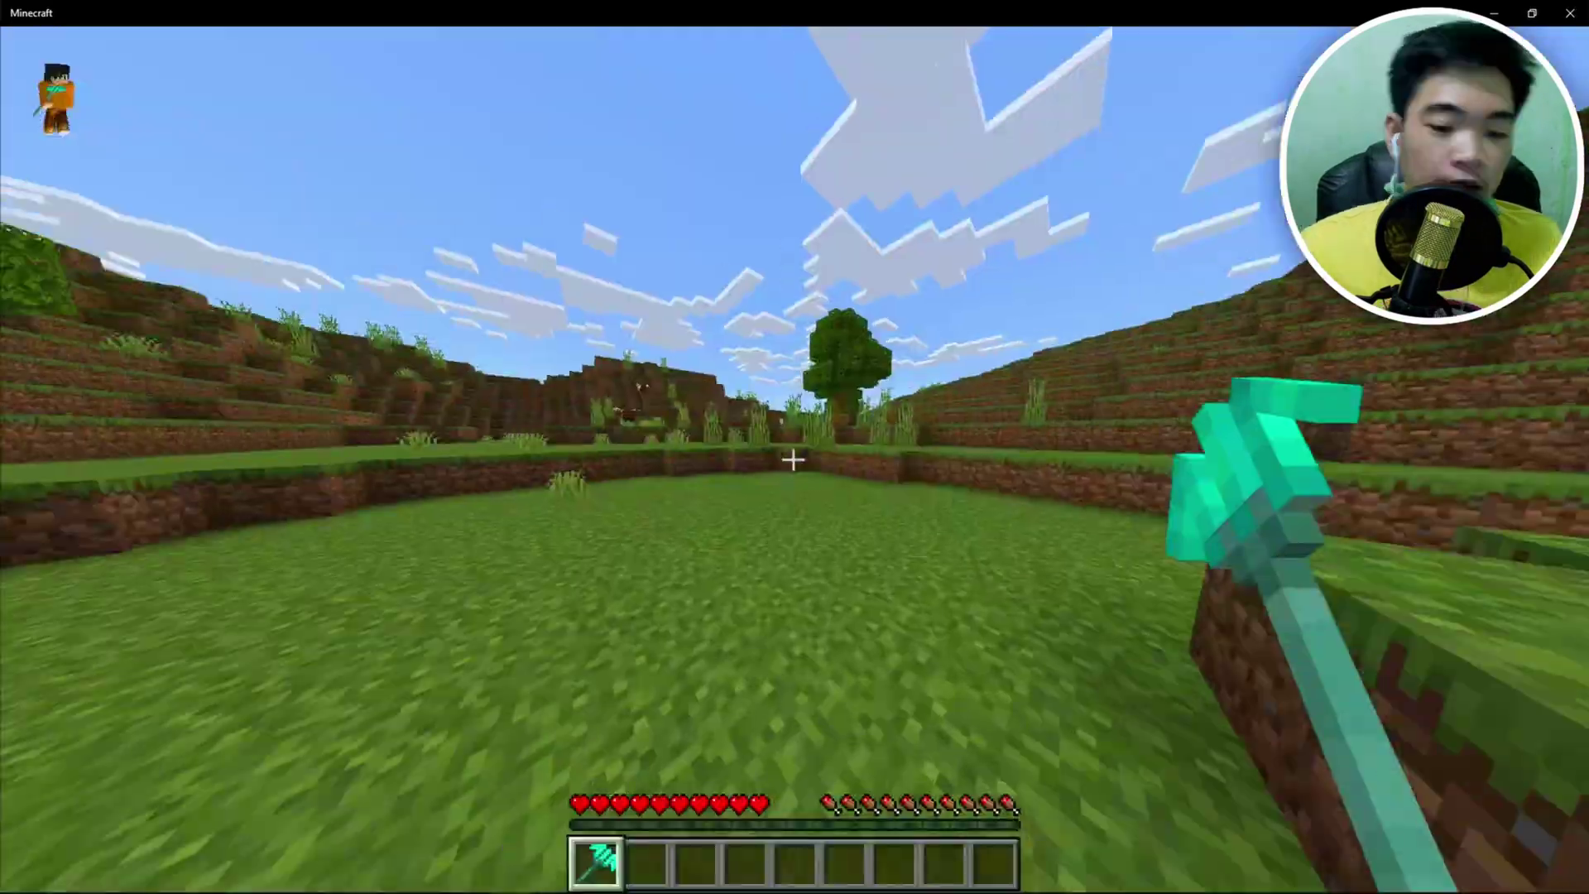
key("w")
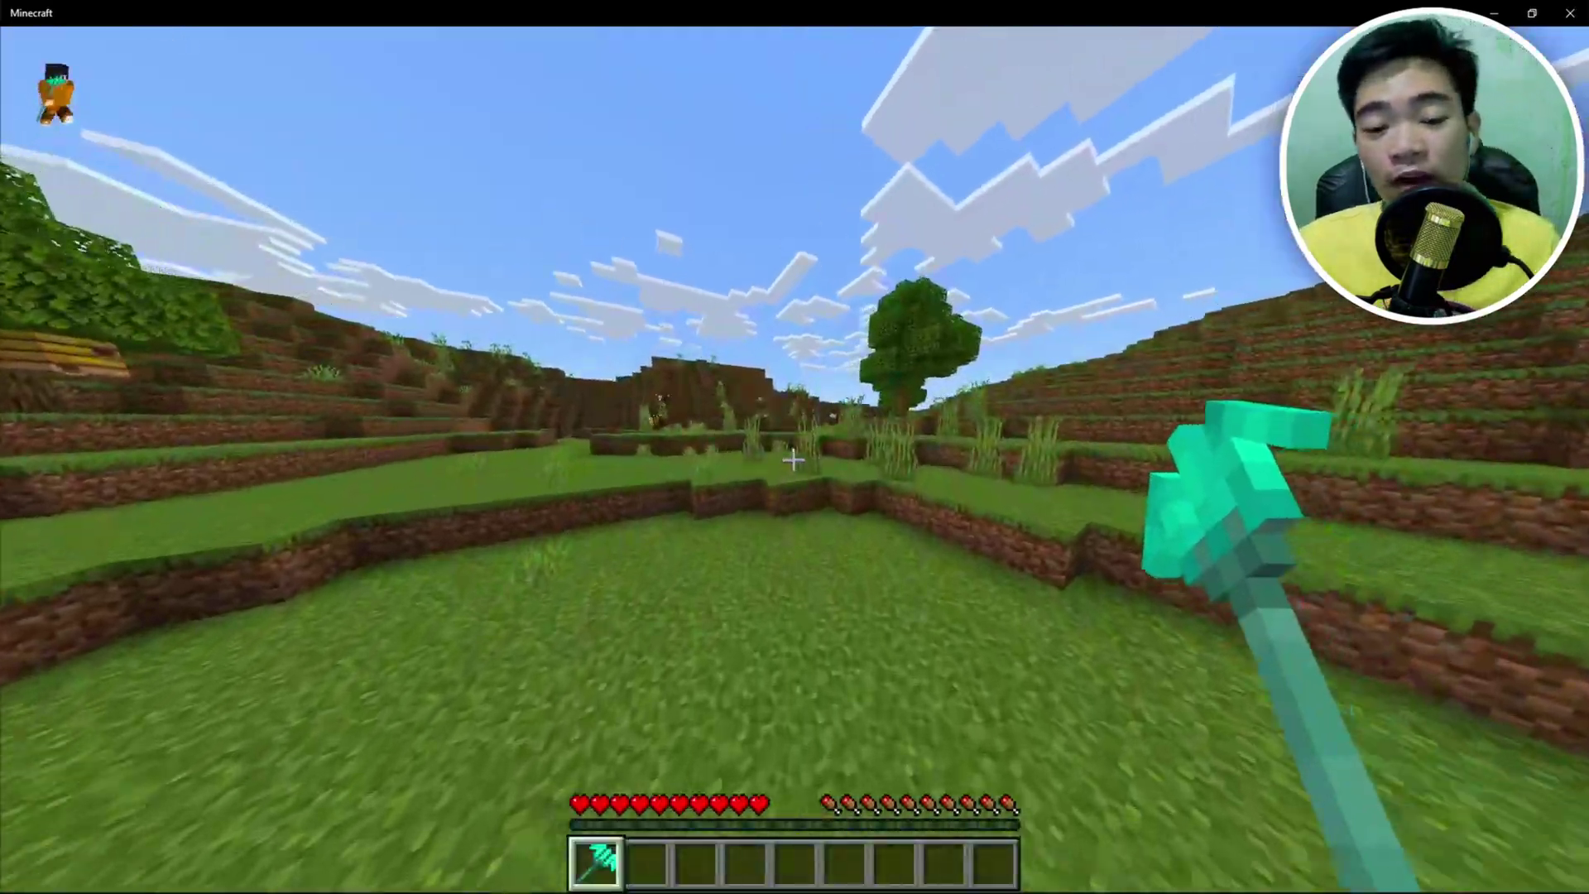
key("w")
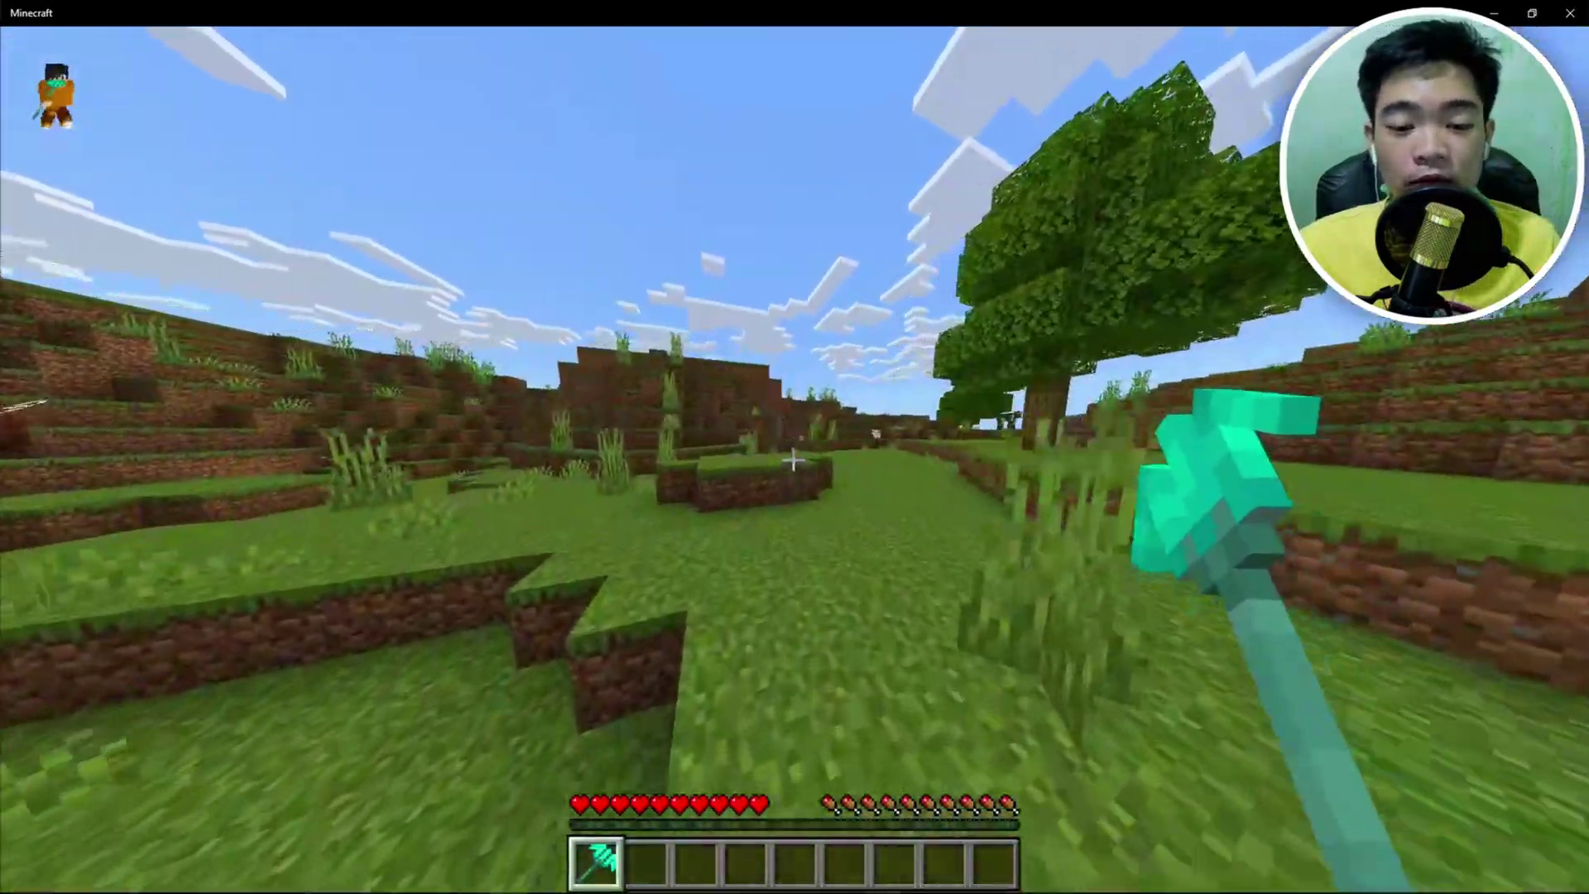
key("w")
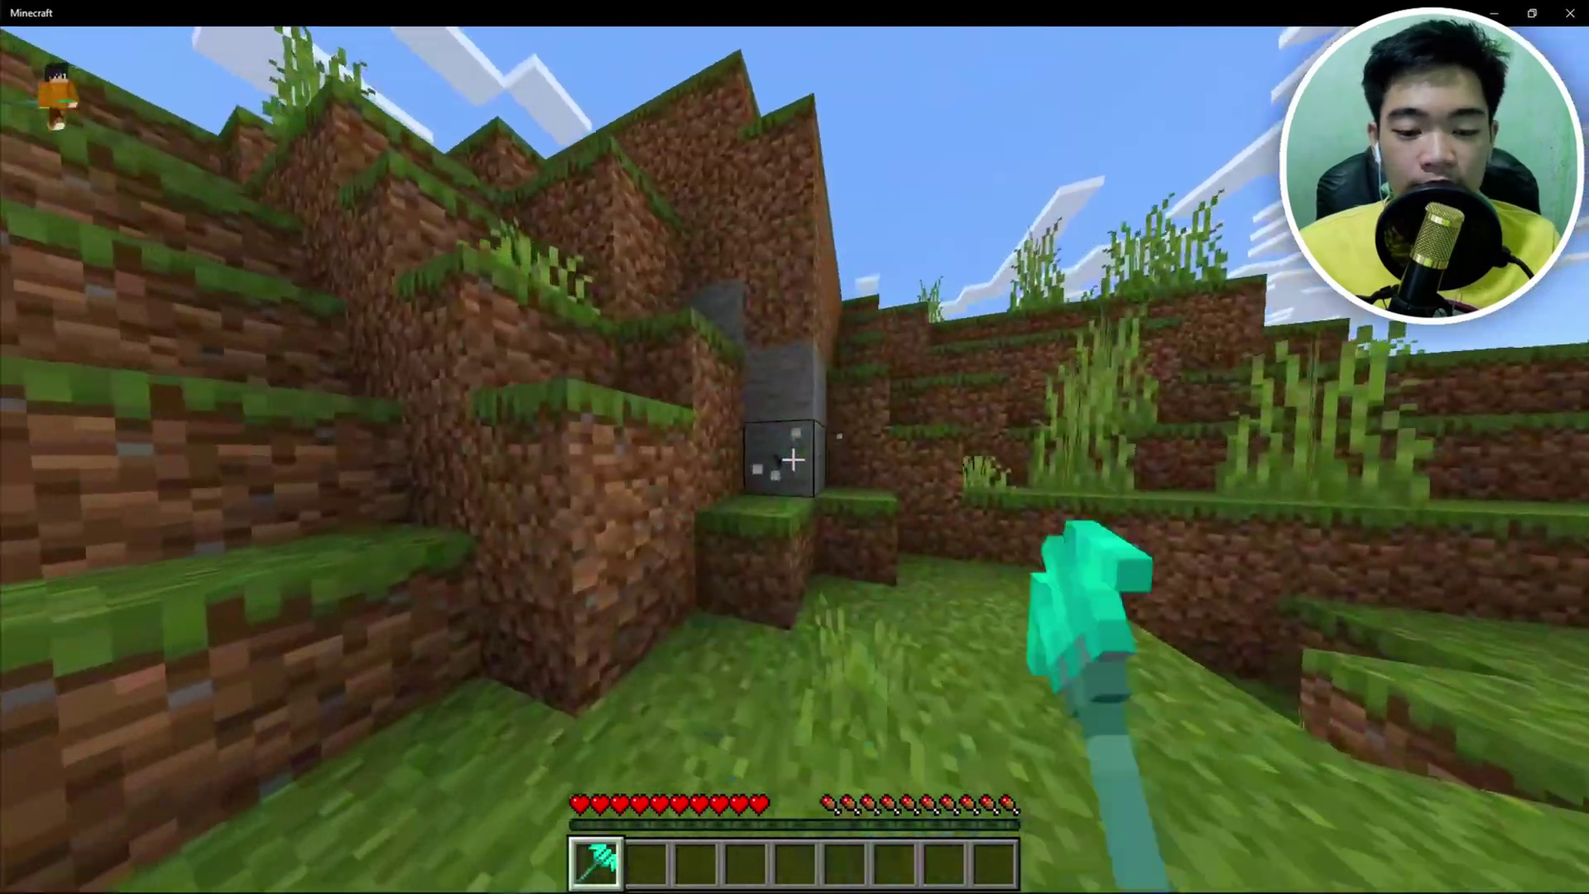
key("w")
left_click_drag(793, 460, 793, 460)
Return to first-person view, throw the trident across the field and walk to where it landed
key("F5")
key("F5")
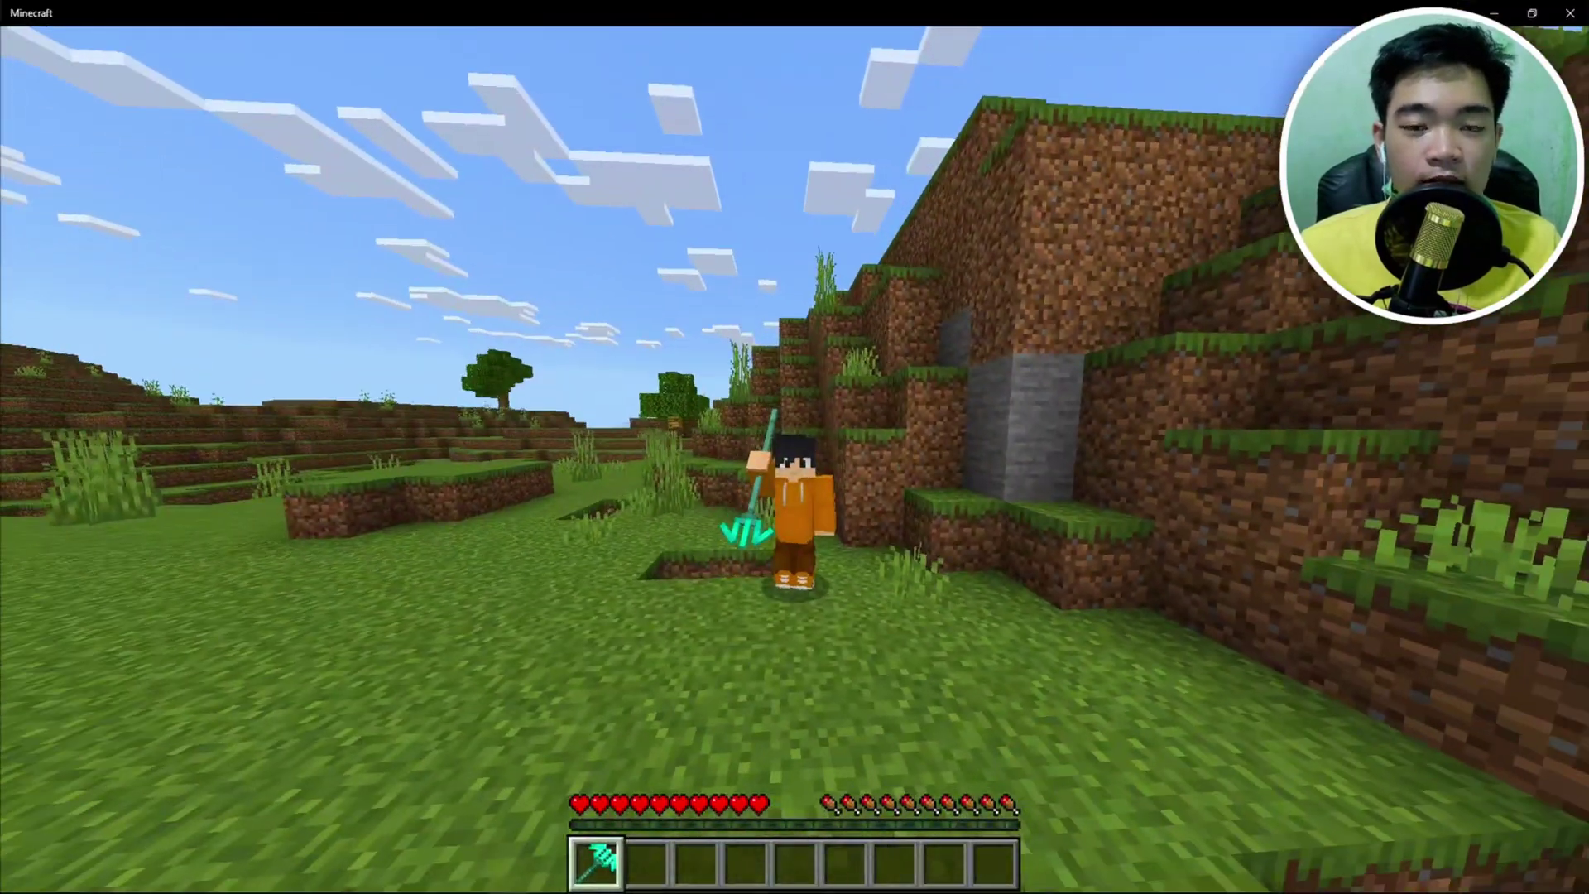
key("F5")
key("w")
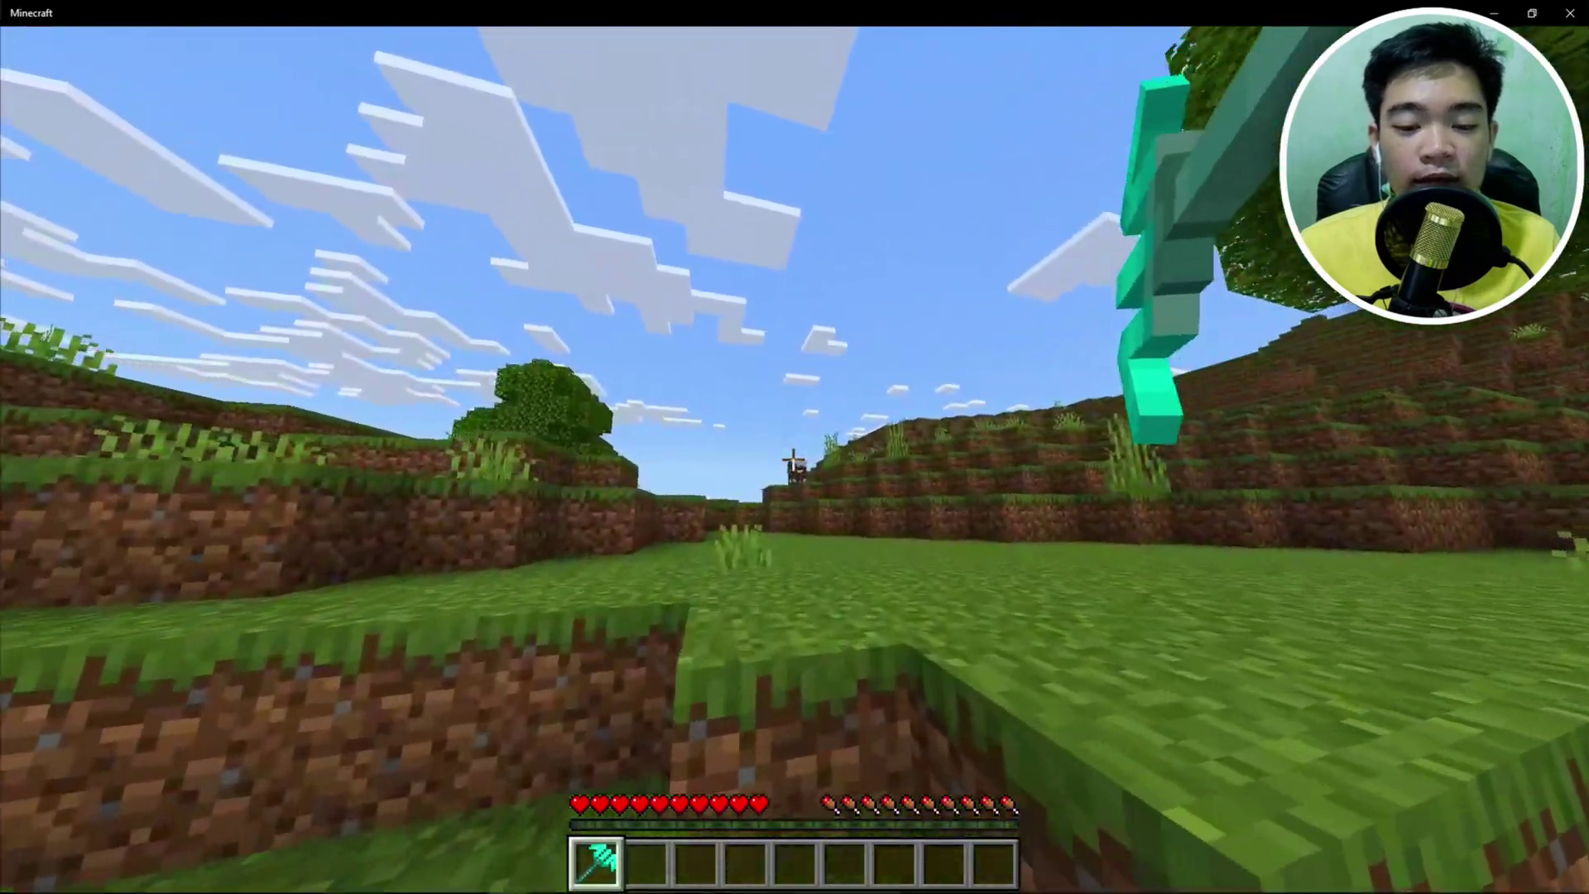
right_click(793, 460)
key("w")
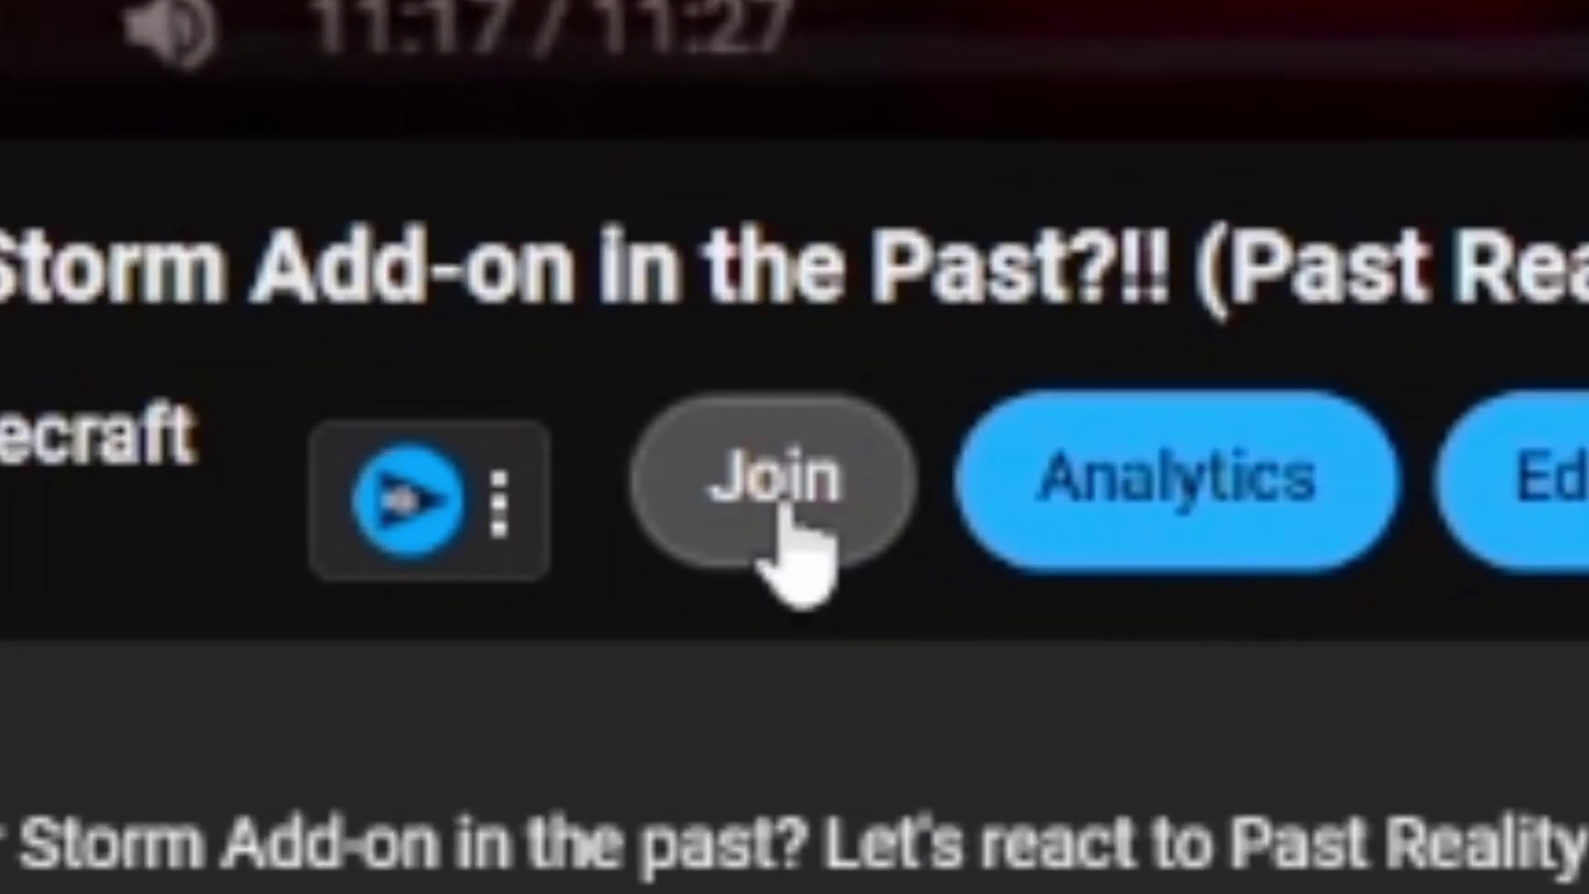
Compare the Duke/Duchess, Marquess/Marchioness and Earl/Countess membership tiers' prices and perks
left_click(782, 509)
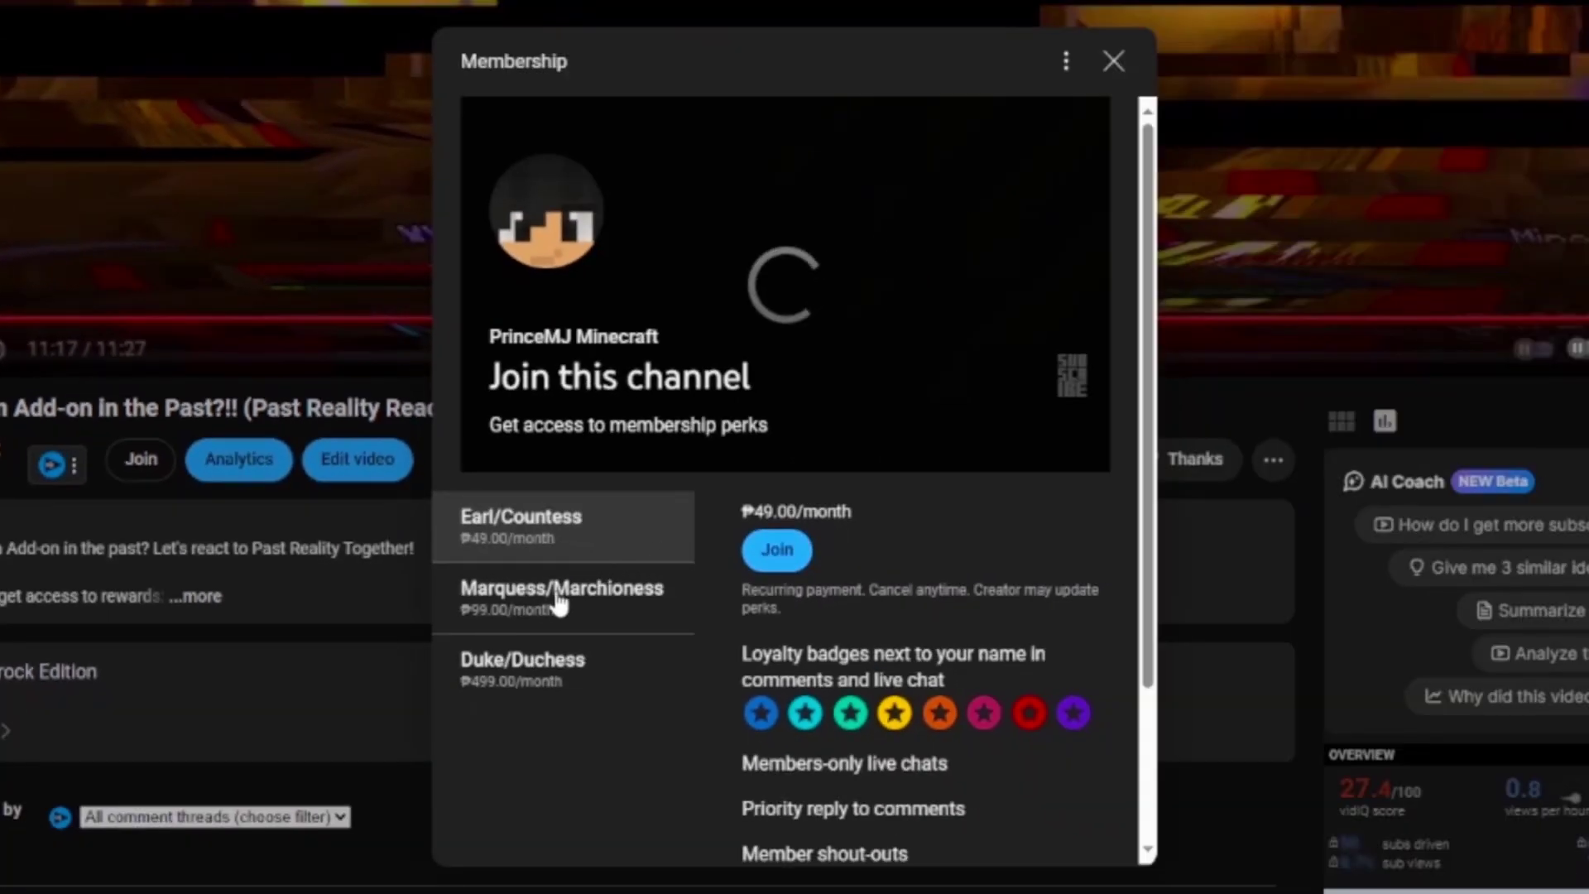
left_click(559, 604)
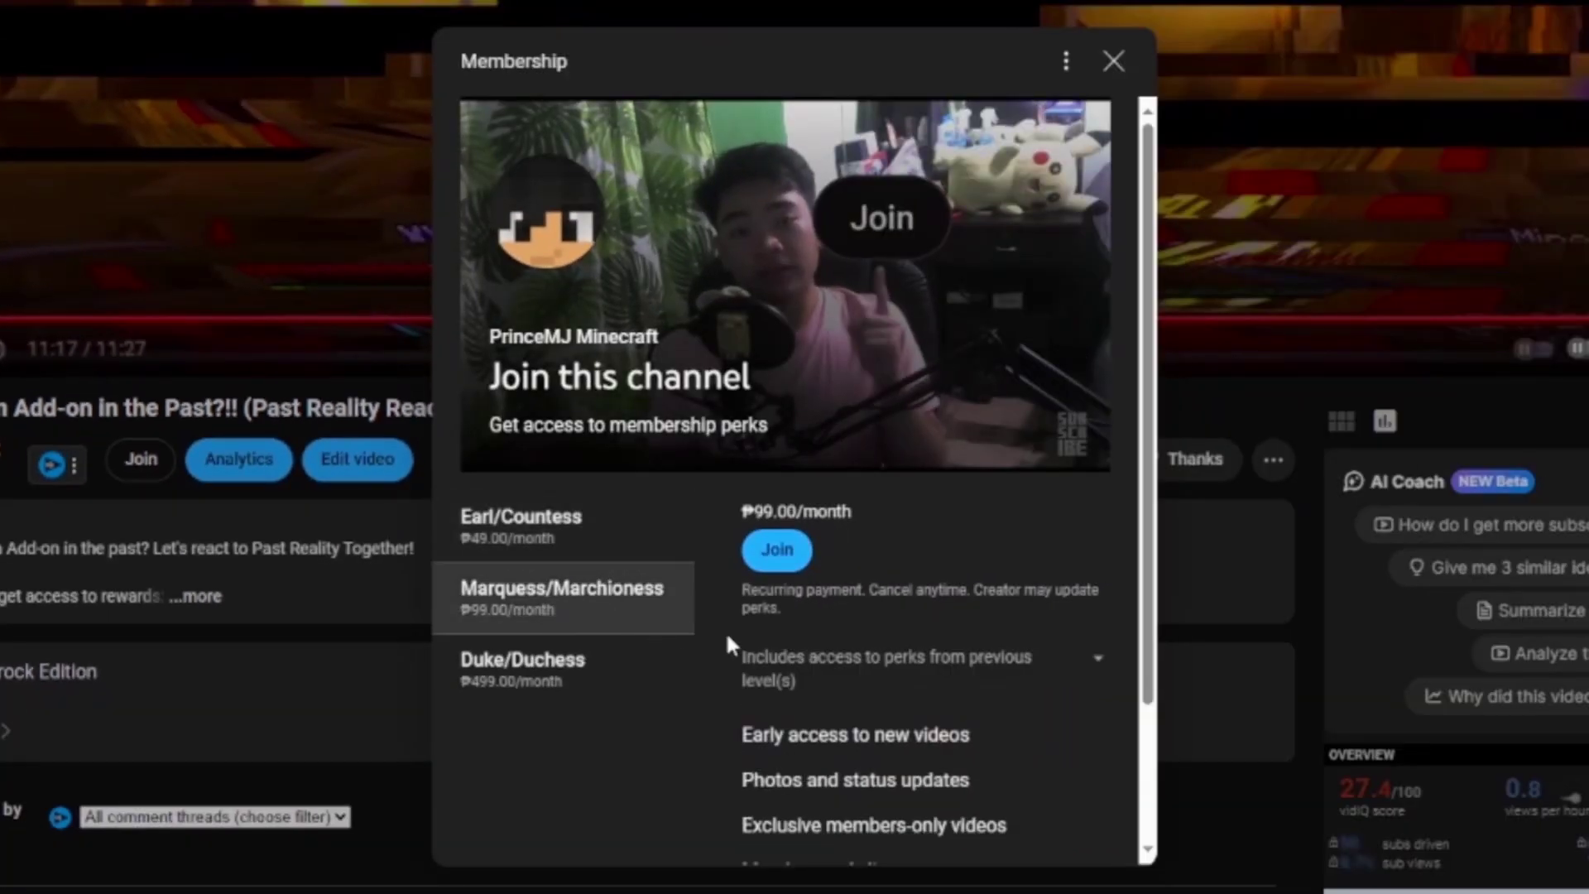
left_click(624, 660)
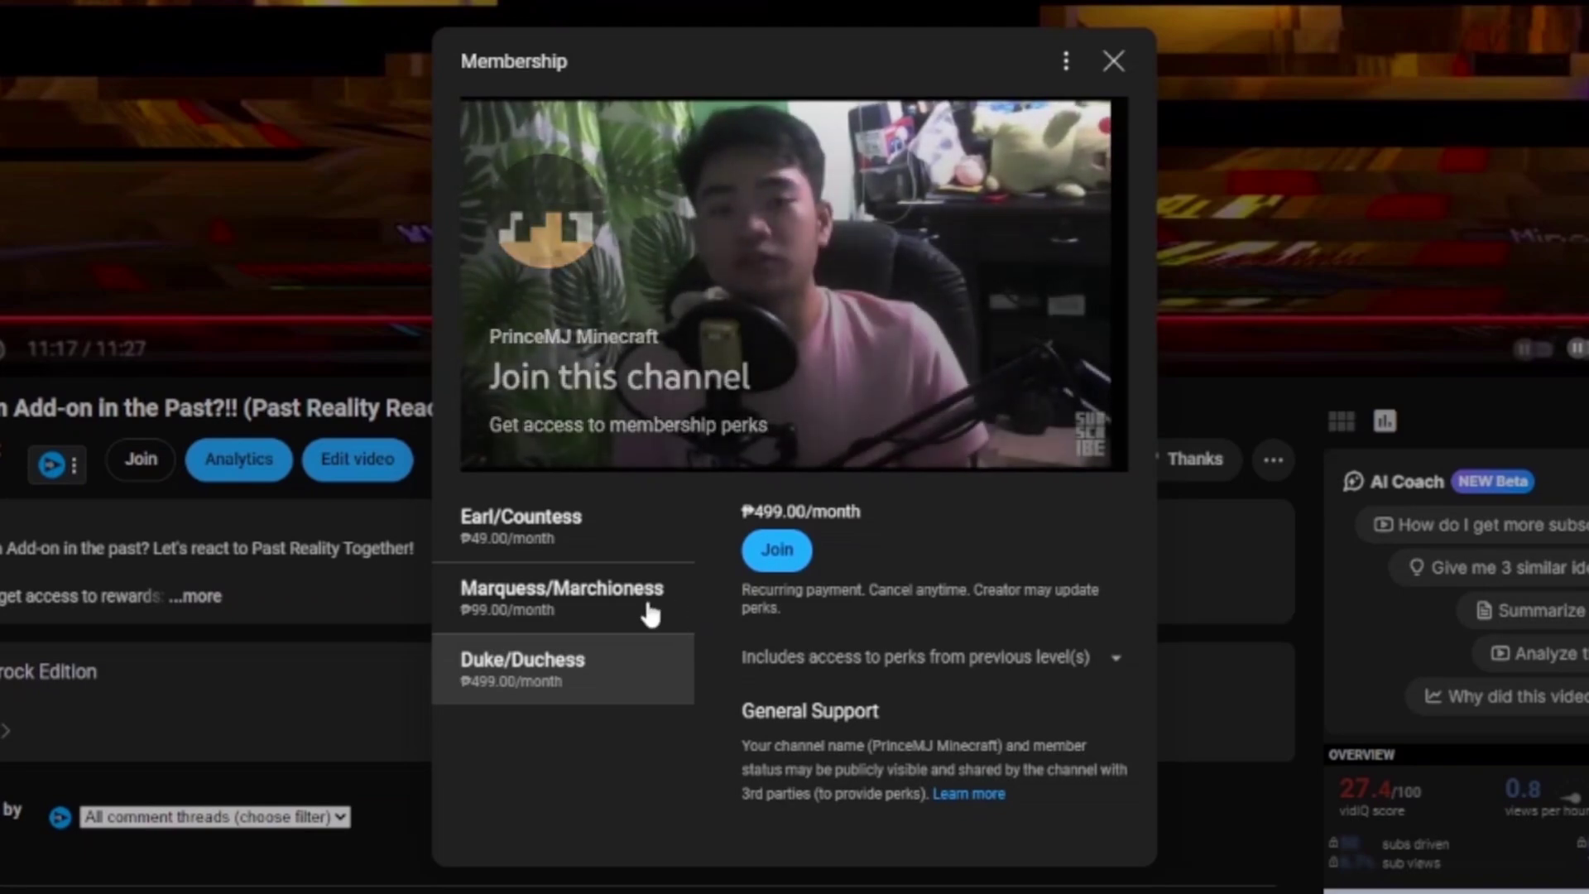
left_click(650, 600)
left_click(654, 526)
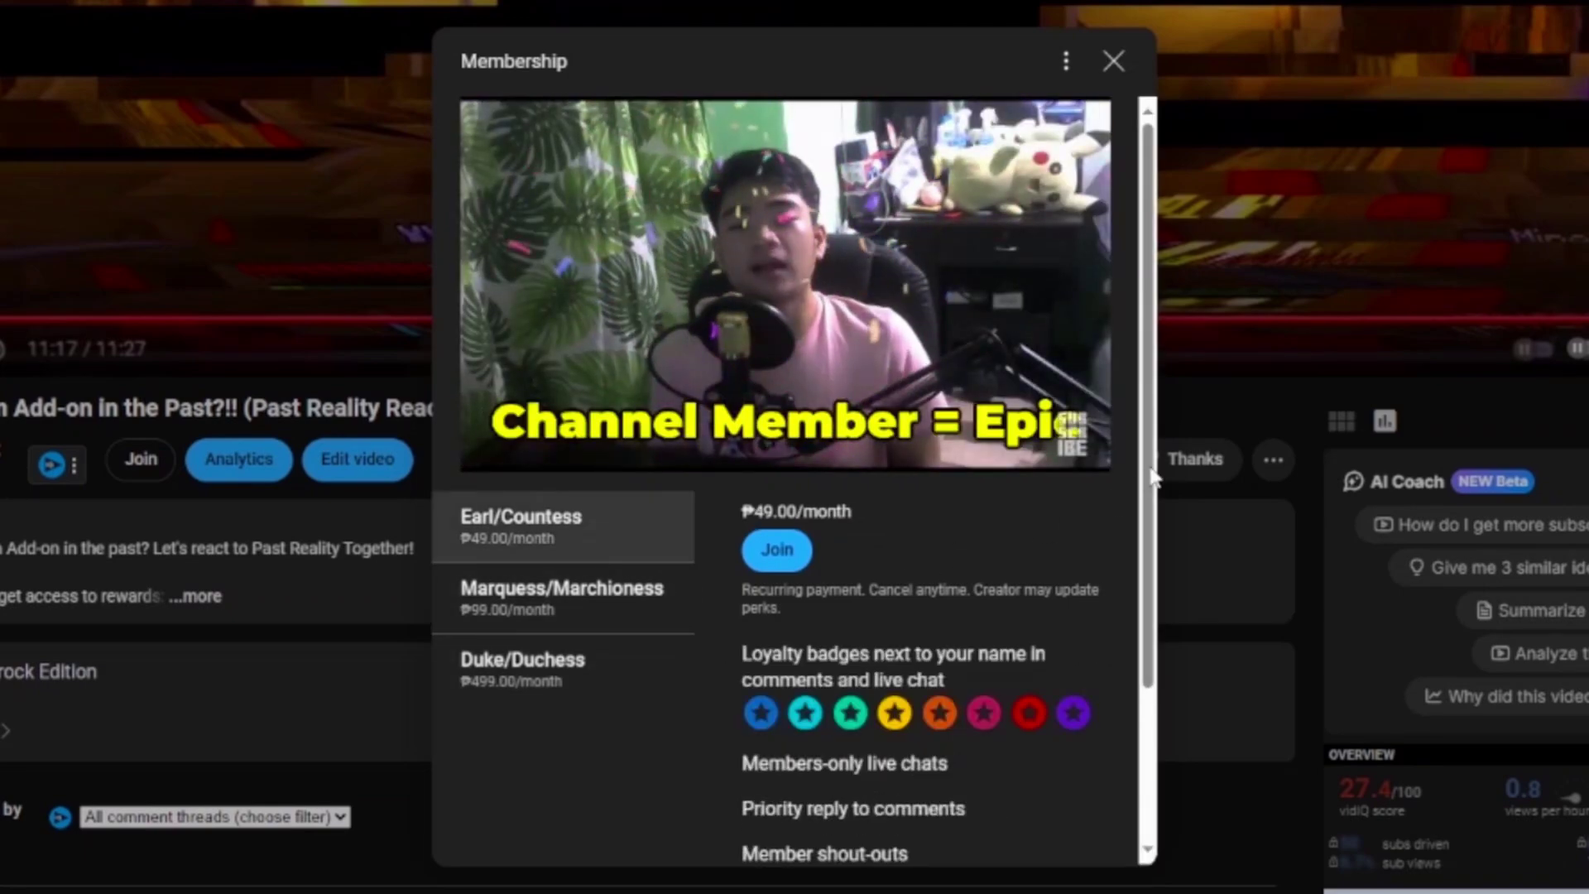
left_click_drag(1146, 506, 1145, 659)
scroll(1144, 693, "up", 5)
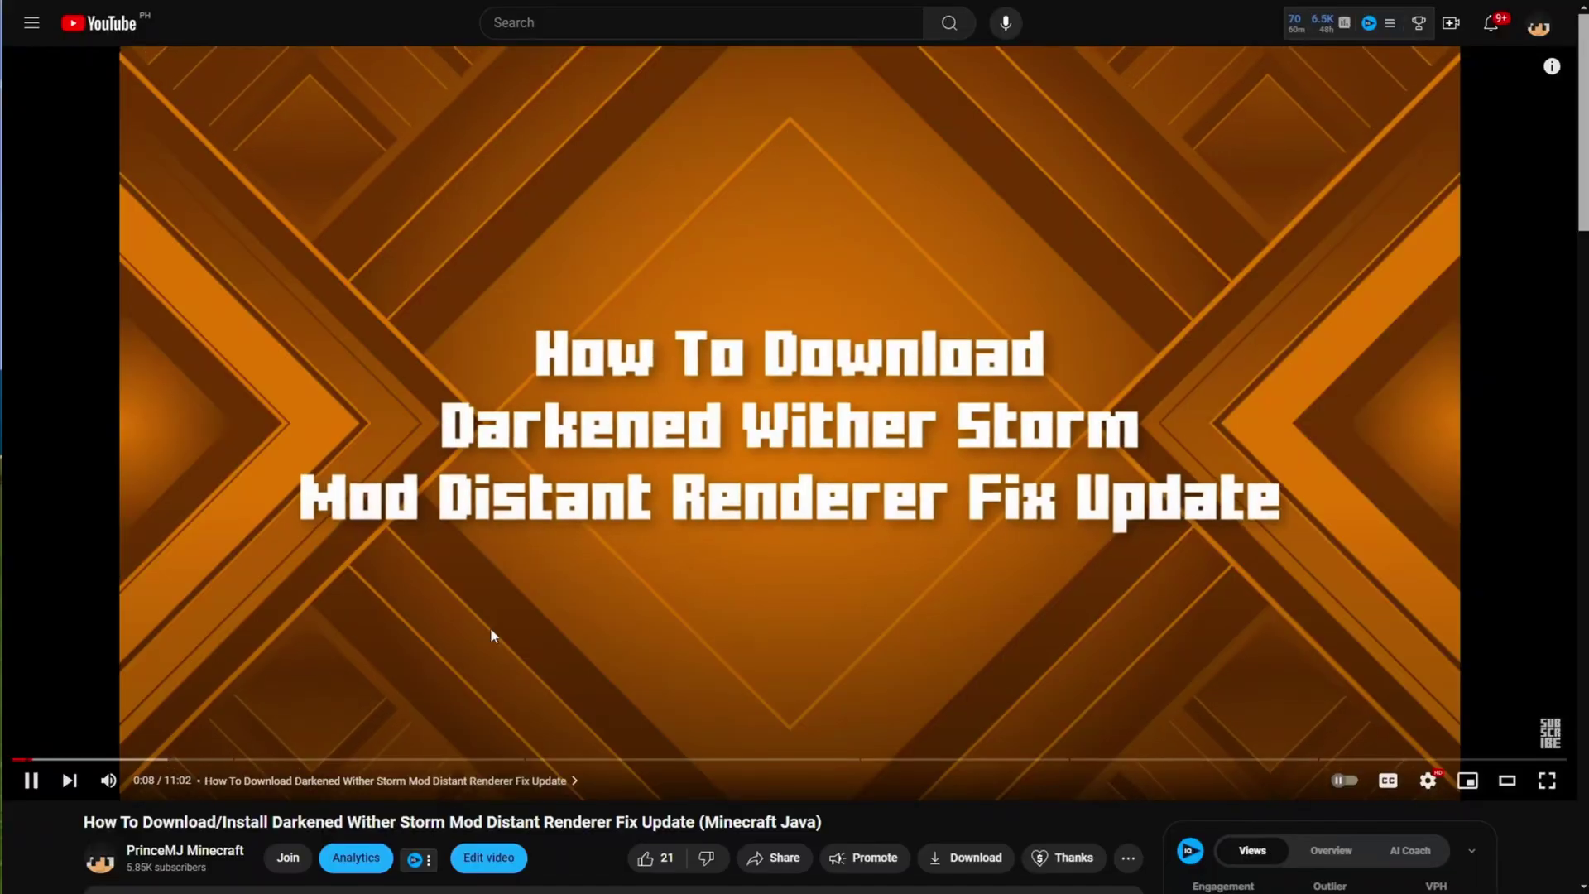
Expand the video description and follow the My Links URL to the creator's Wix support page
scroll(489, 628, "down", 5)
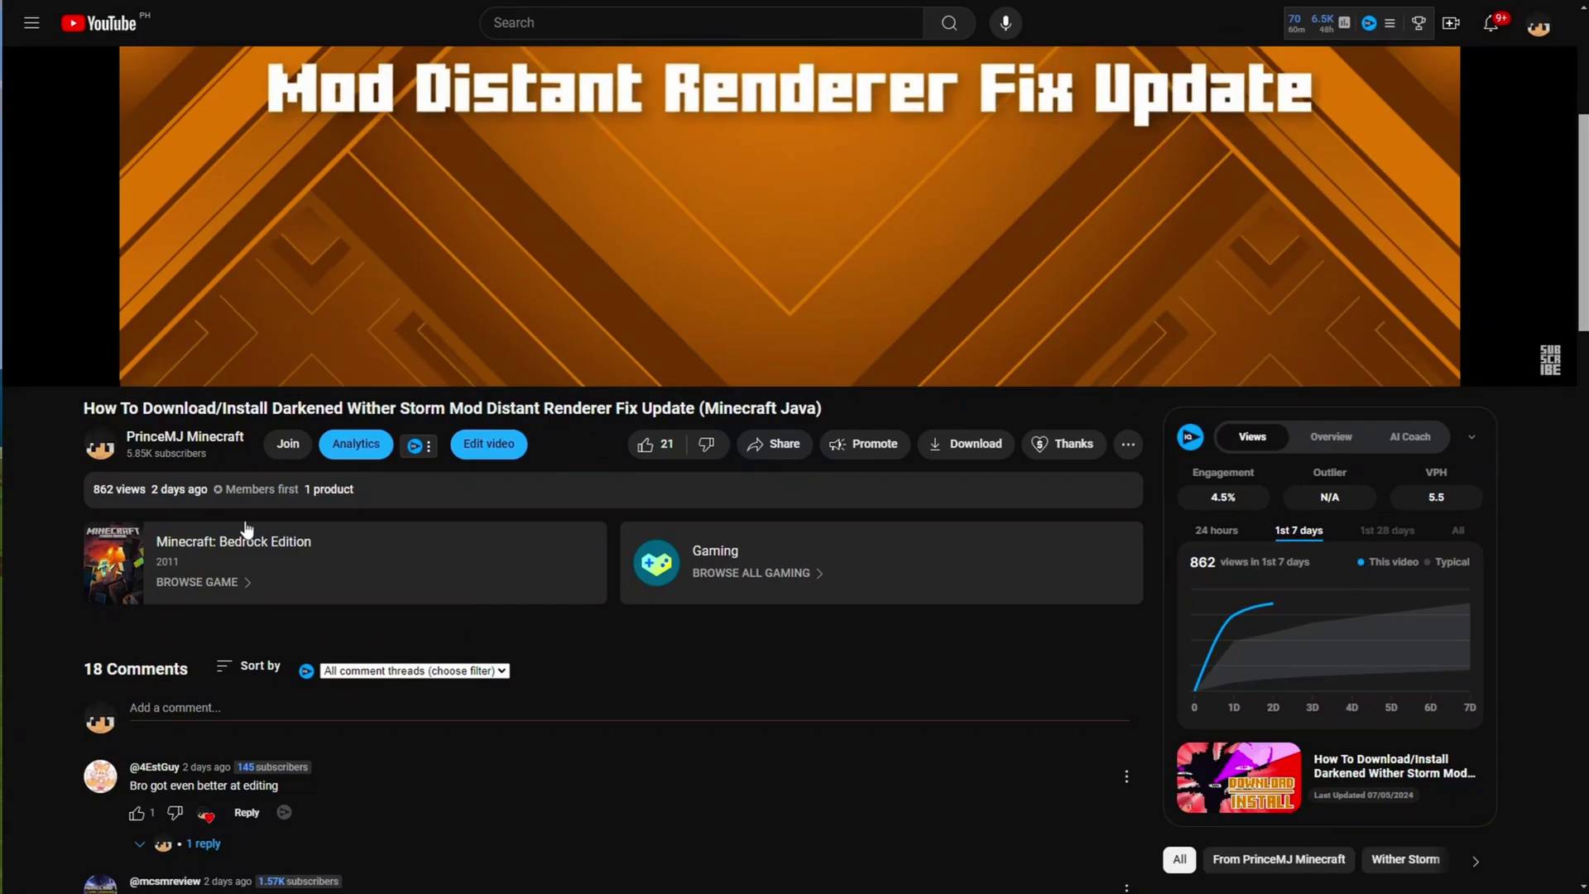
left_click(284, 497)
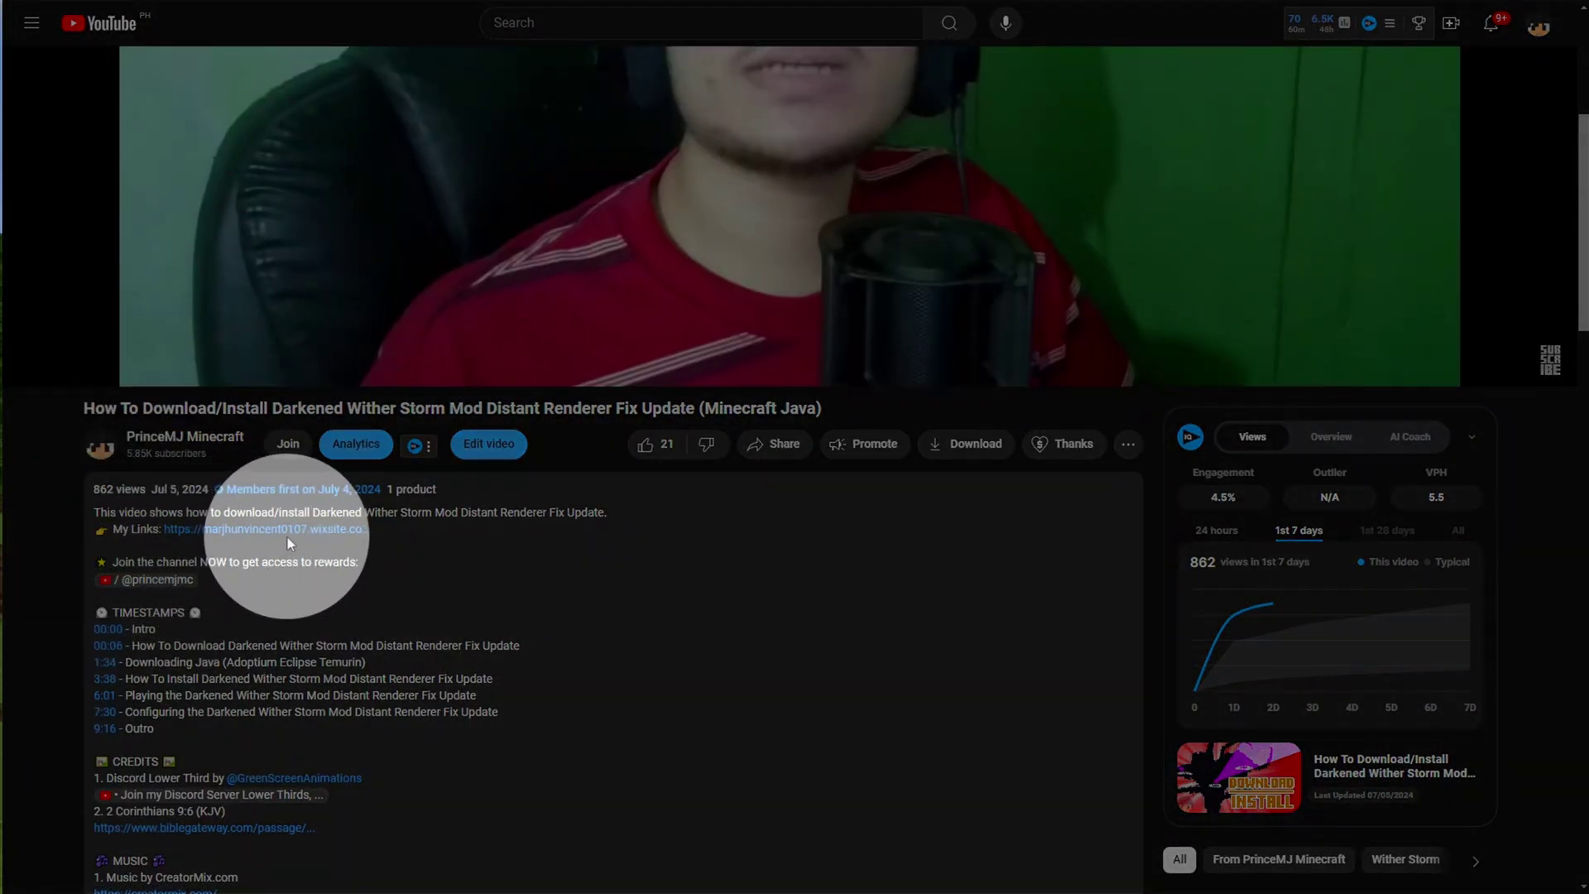
left_click(287, 533)
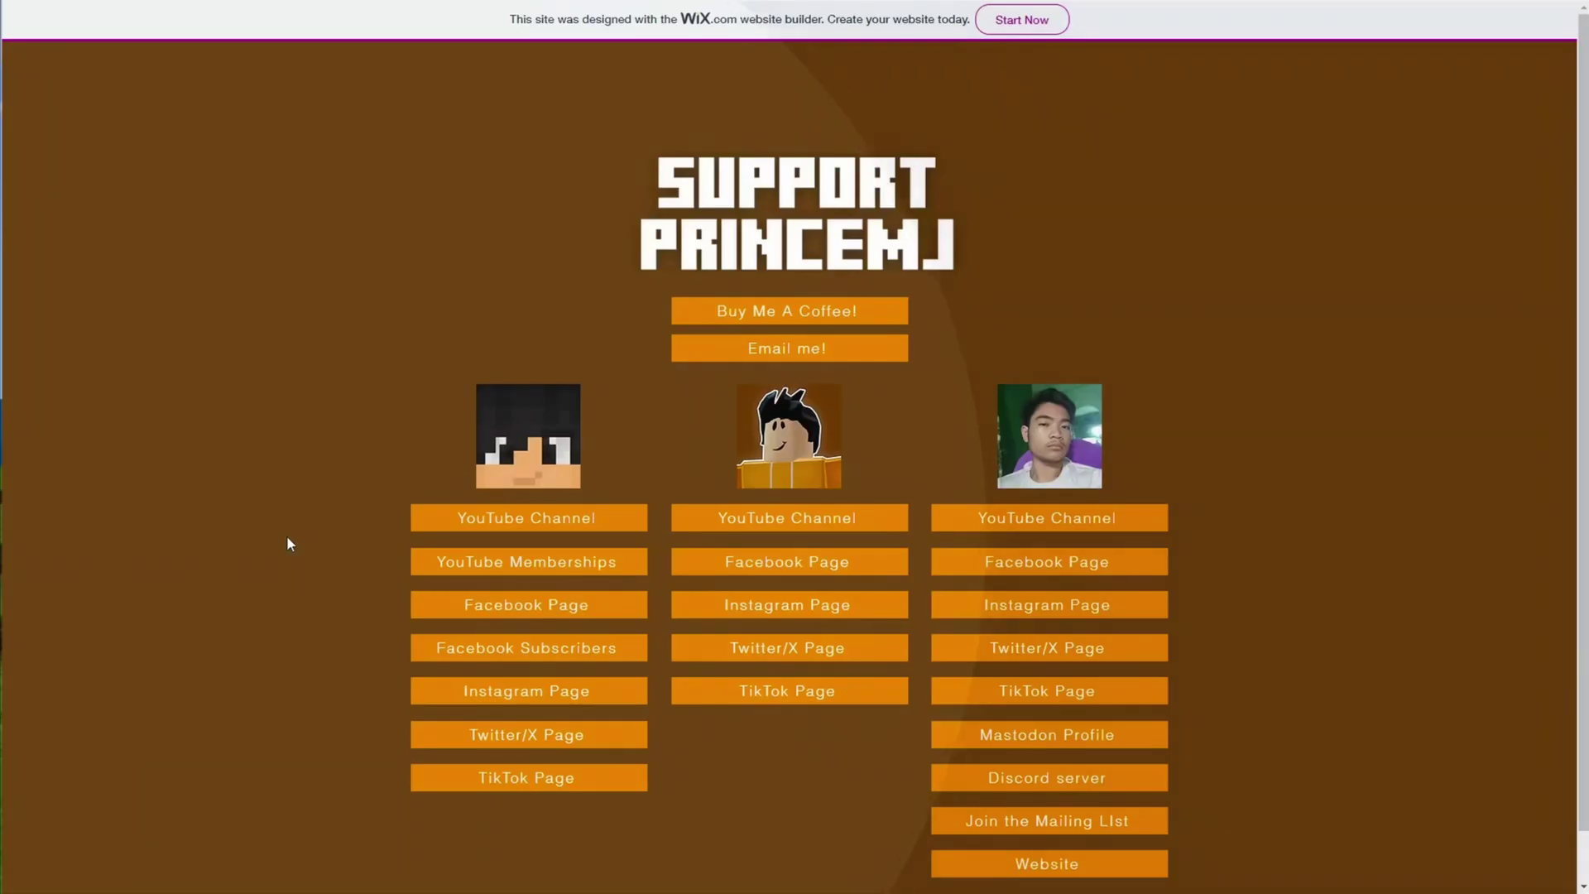
scroll(520, 505, "down", 1)
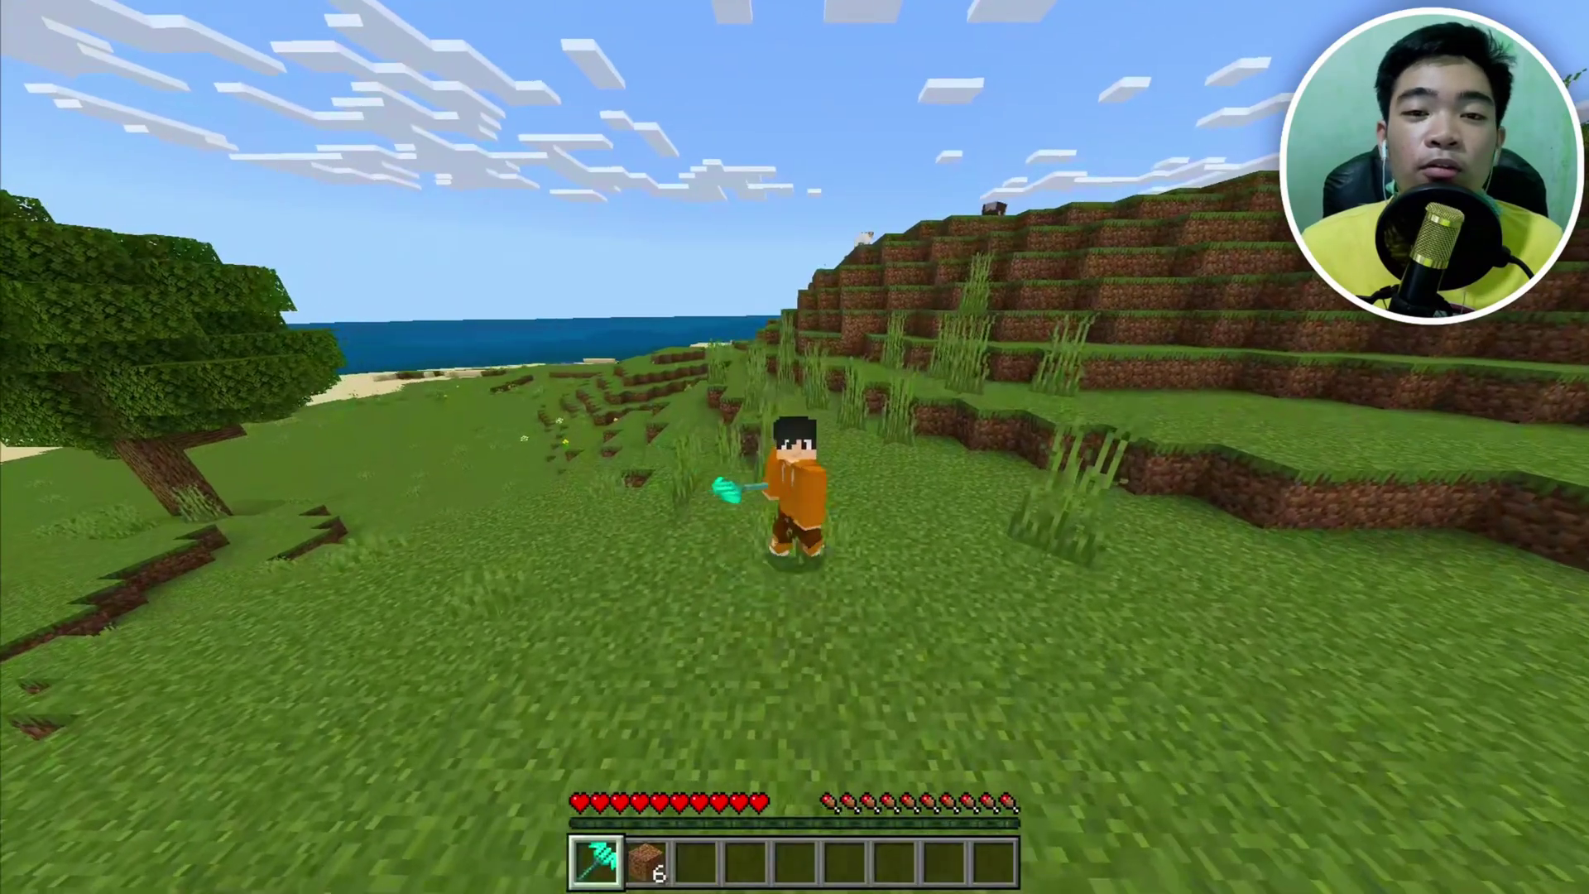
key("w")
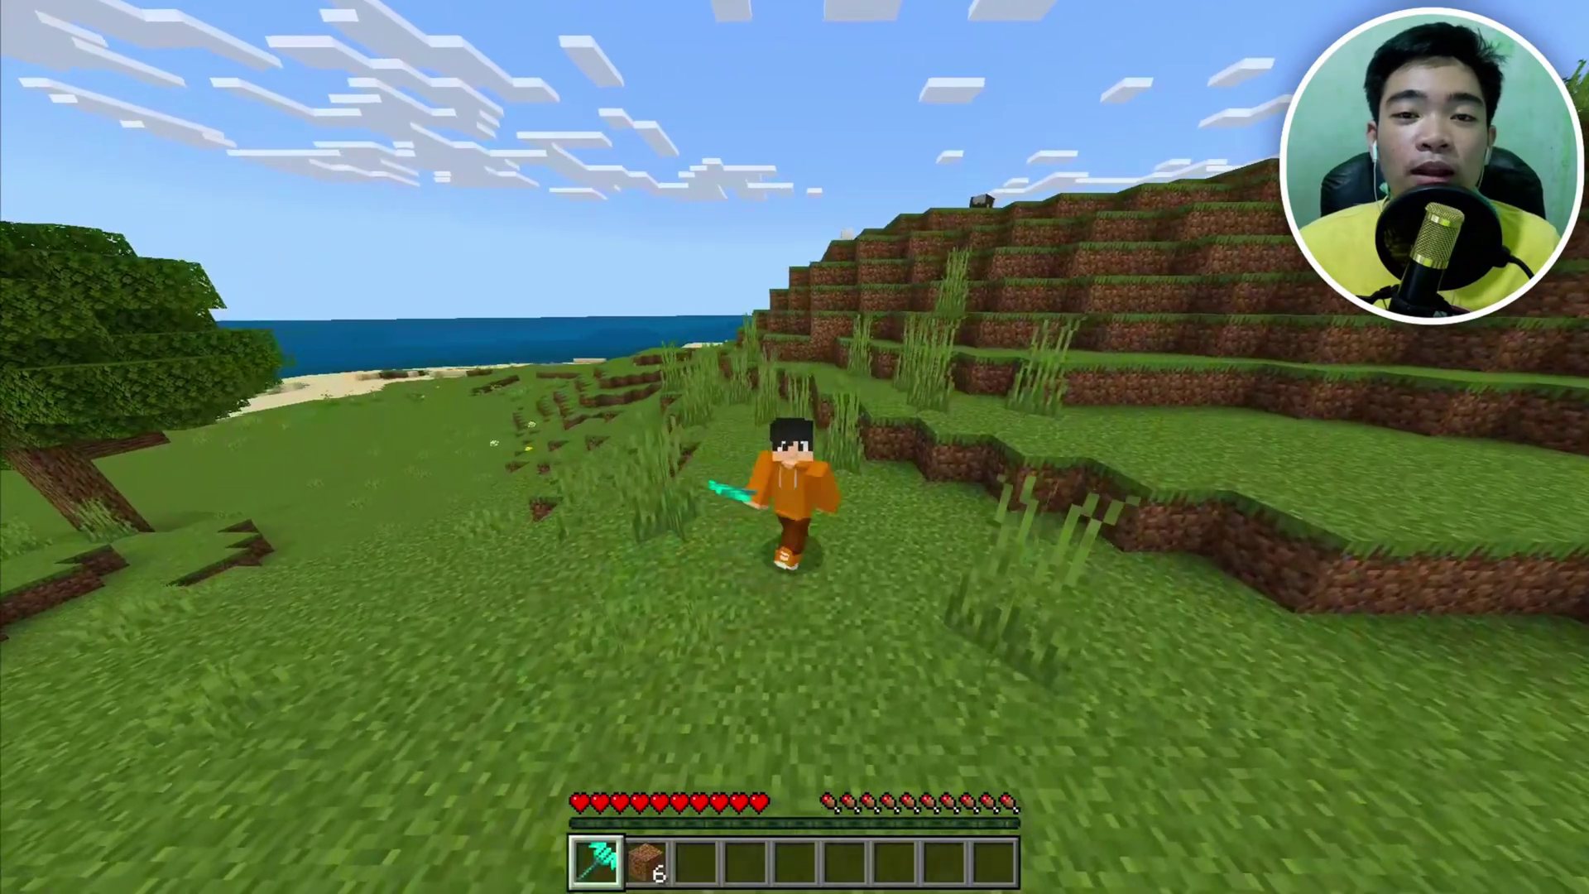
key("a")
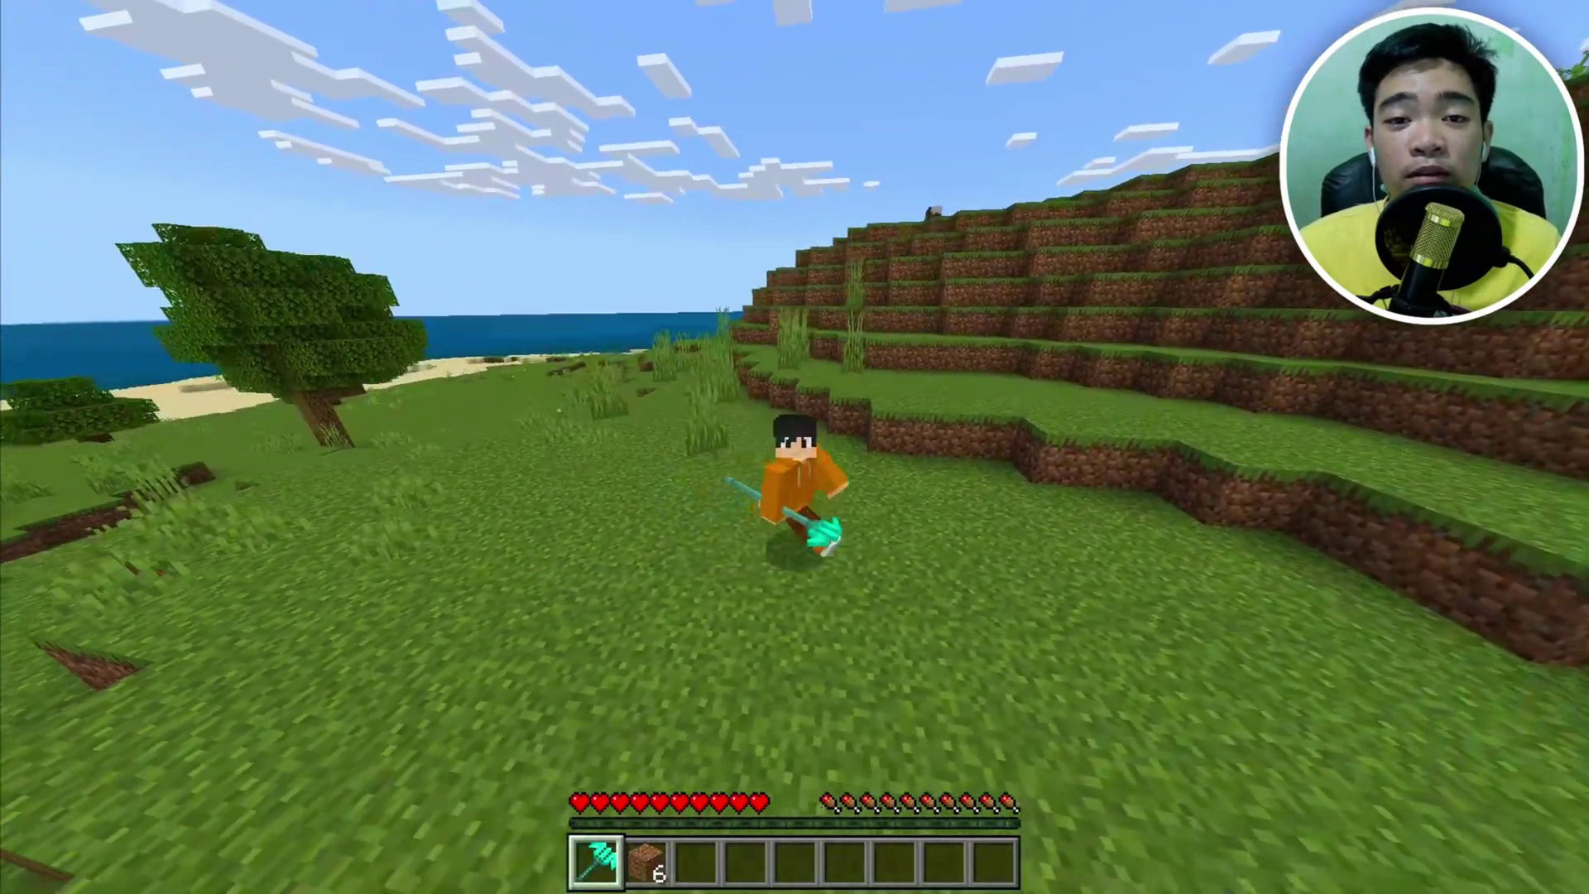
key("w")
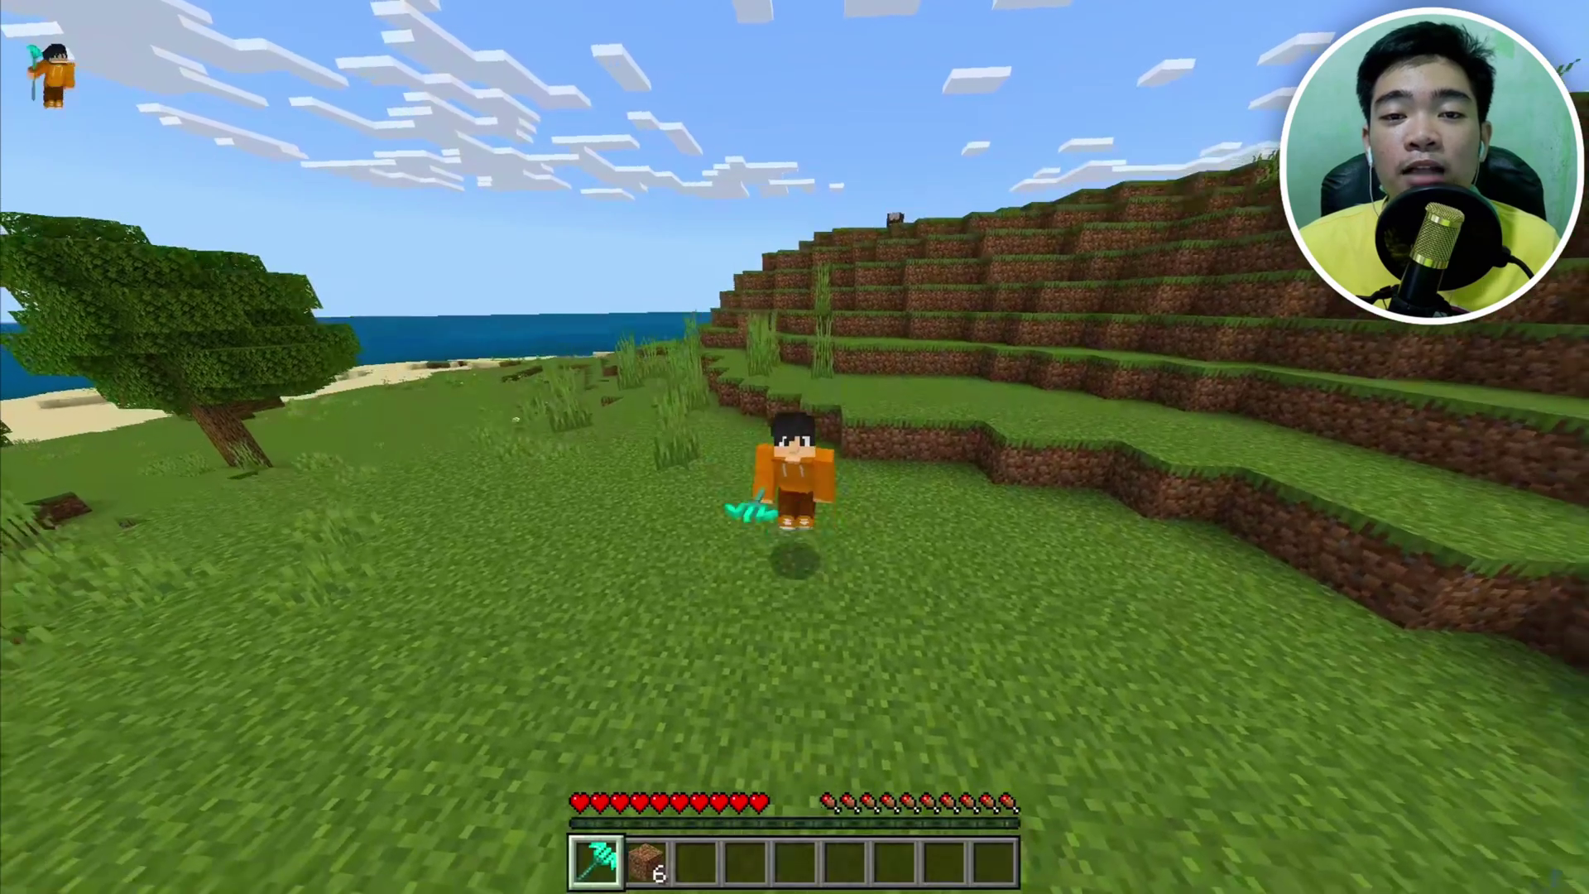